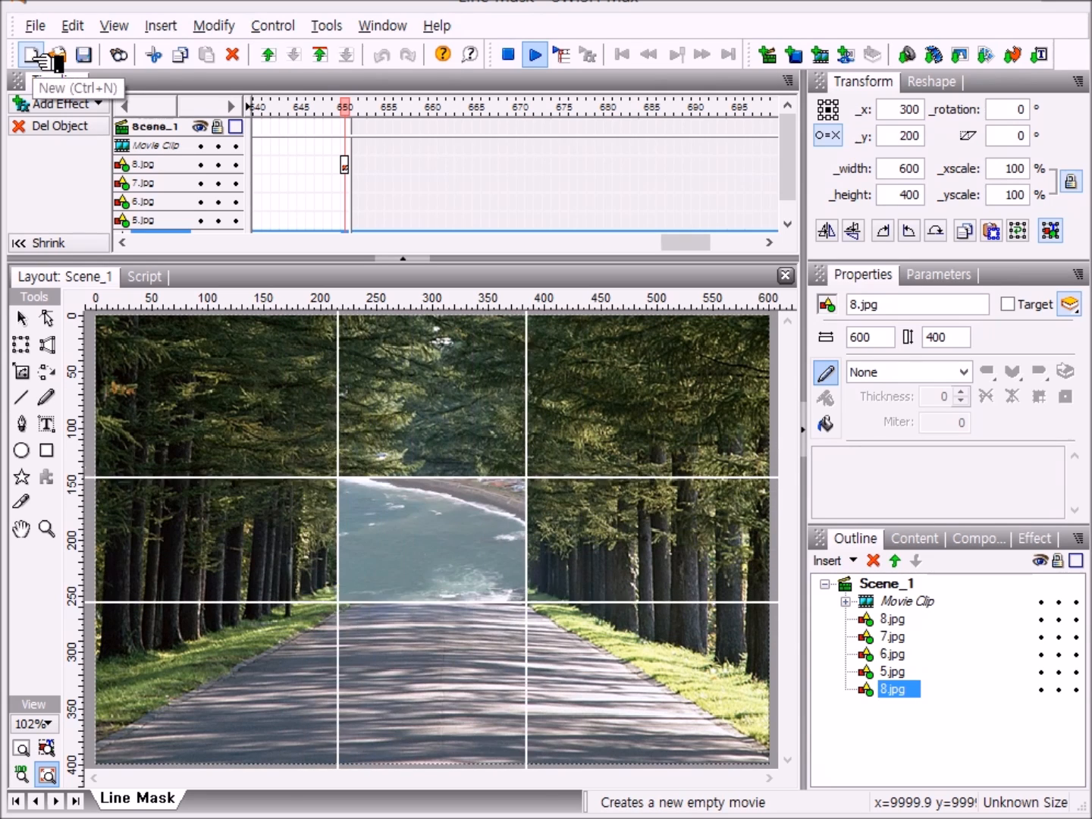
Create a new empty movie and reset all panels to the default layout
{"action": "left_click", "coordinate": [31, 54]}
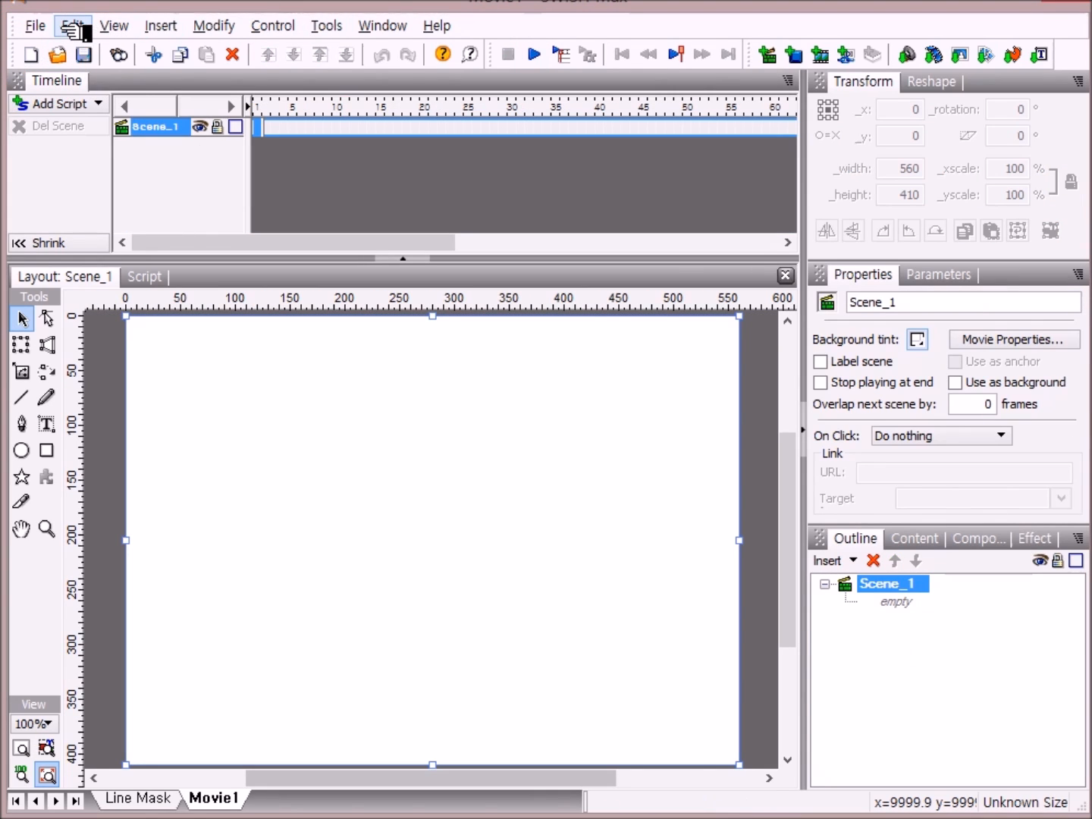
{"action": "left_click", "coordinate": [406, 29]}
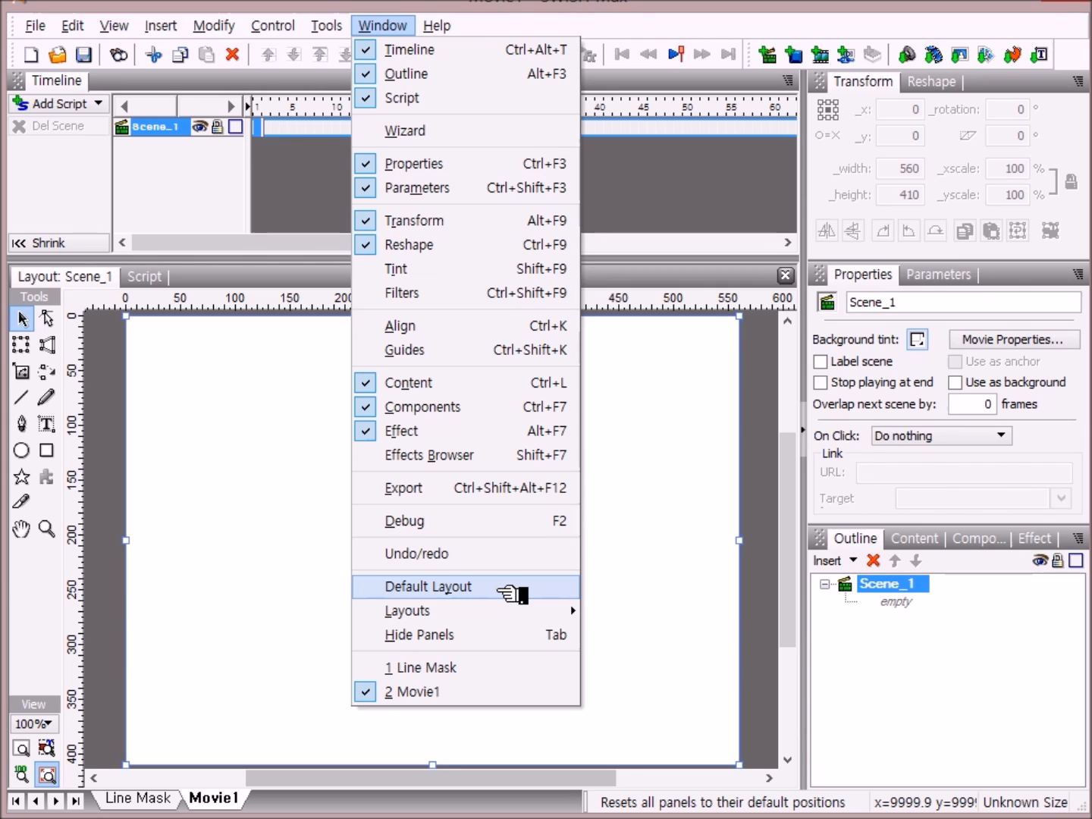
{"action": "left_click", "coordinate": [504, 588]}
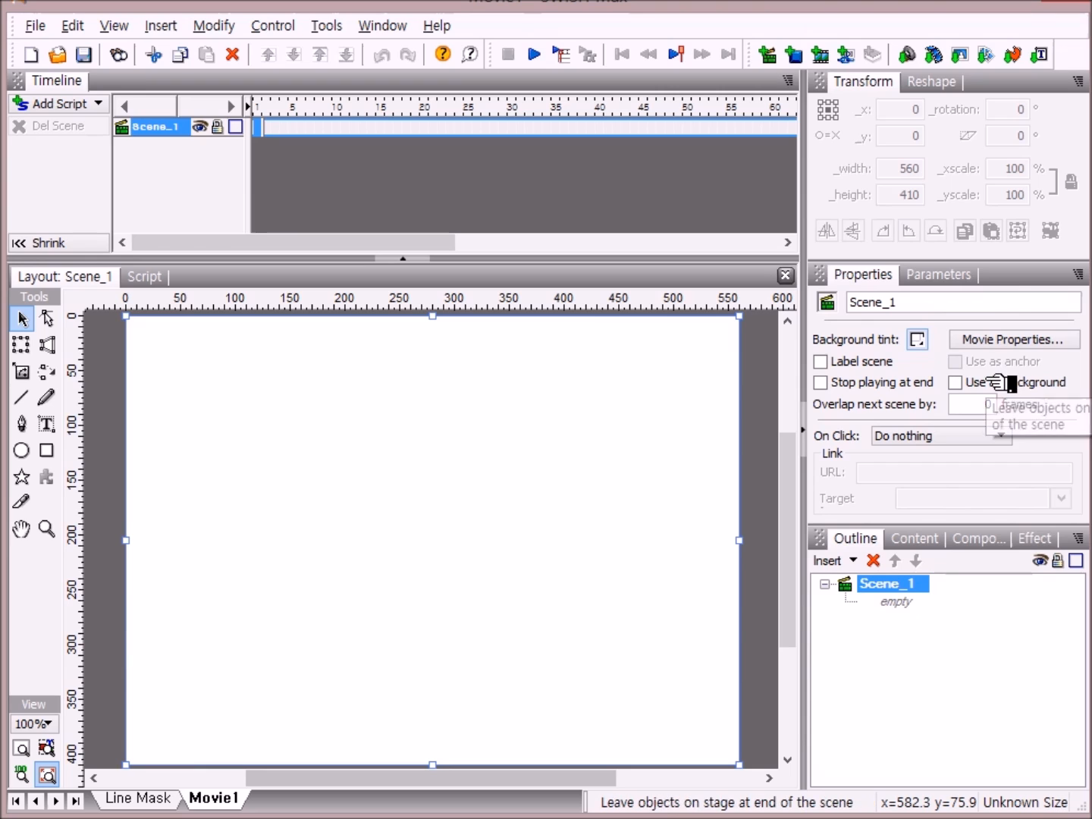
Set the movie size to 600 by 400 pixels with background color 999999, and fit the scene in the window
{"action": "left_click", "coordinate": [1016, 341]}
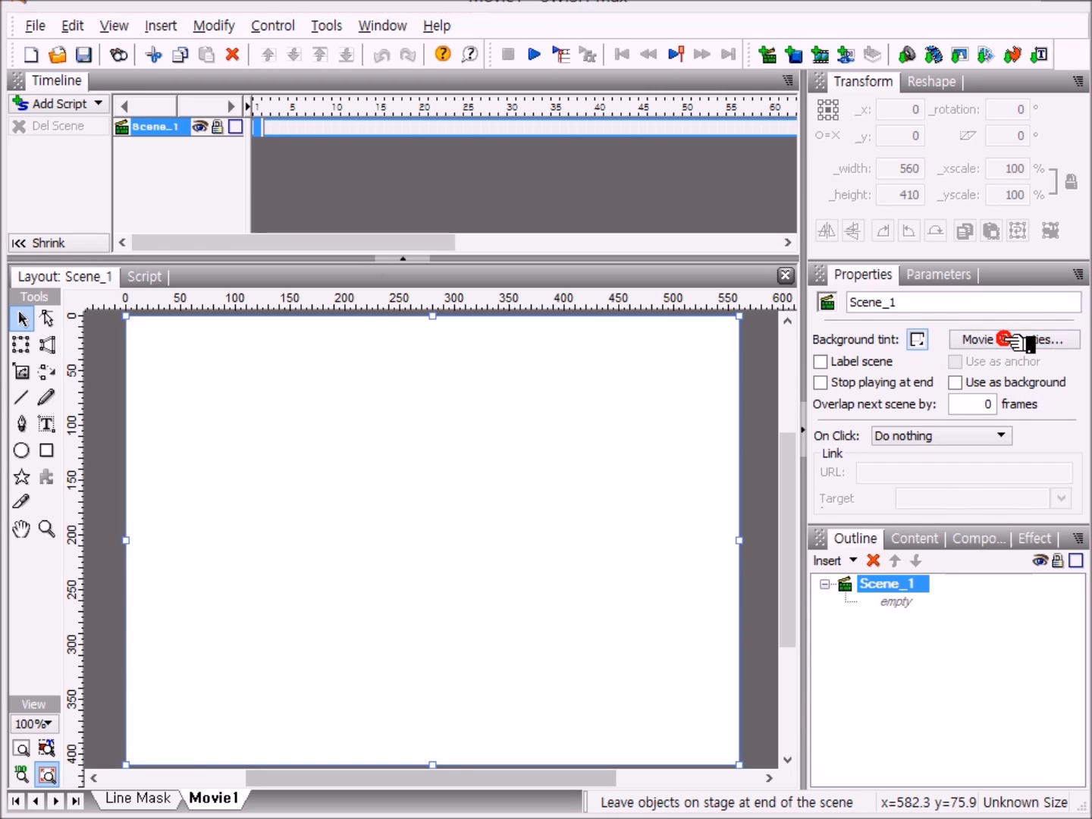
{"action": "left_click_drag", "start_coordinate": [607, 294], "coordinate": [543, 341]}
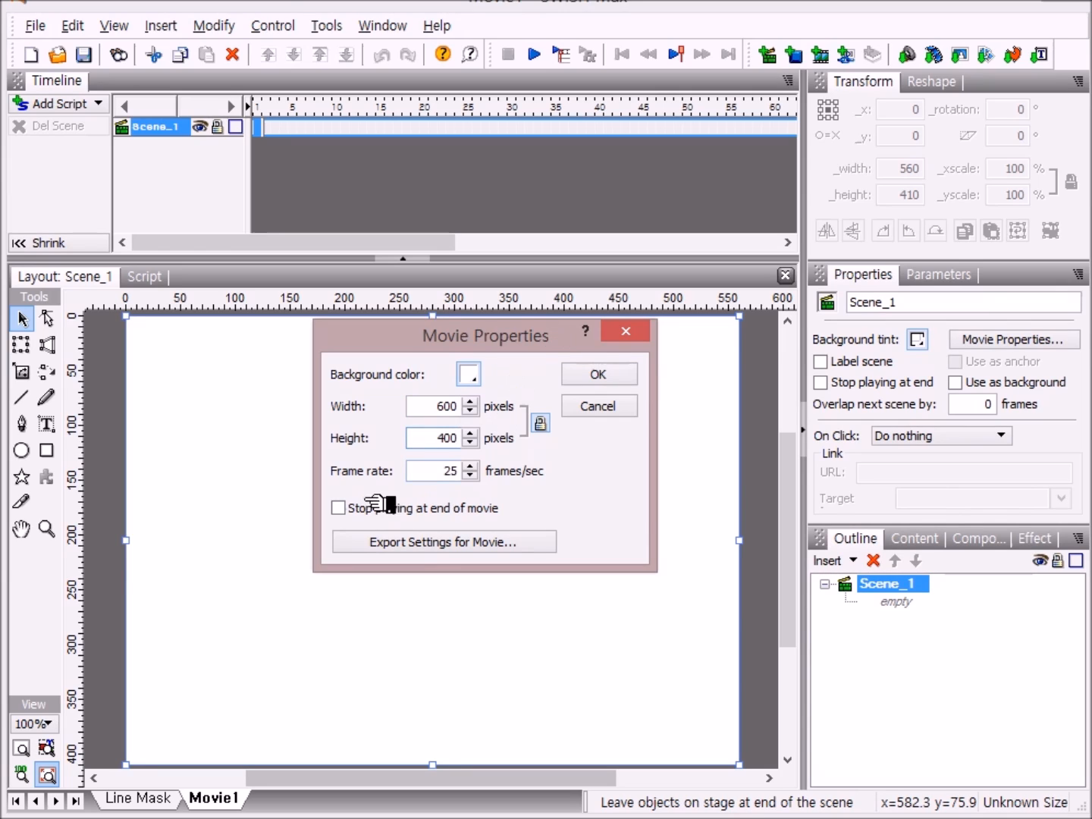
{"action": "left_click", "coordinate": [472, 375]}
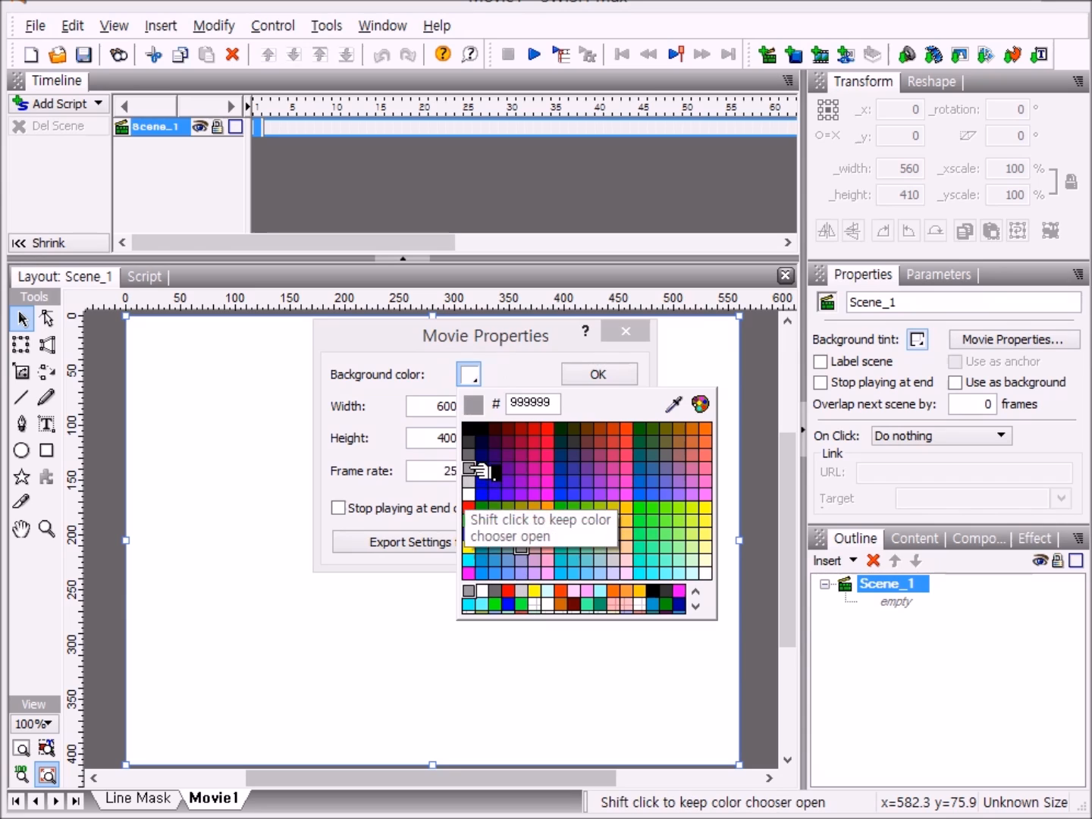
{"action": "left_click", "coordinate": [468, 467]}
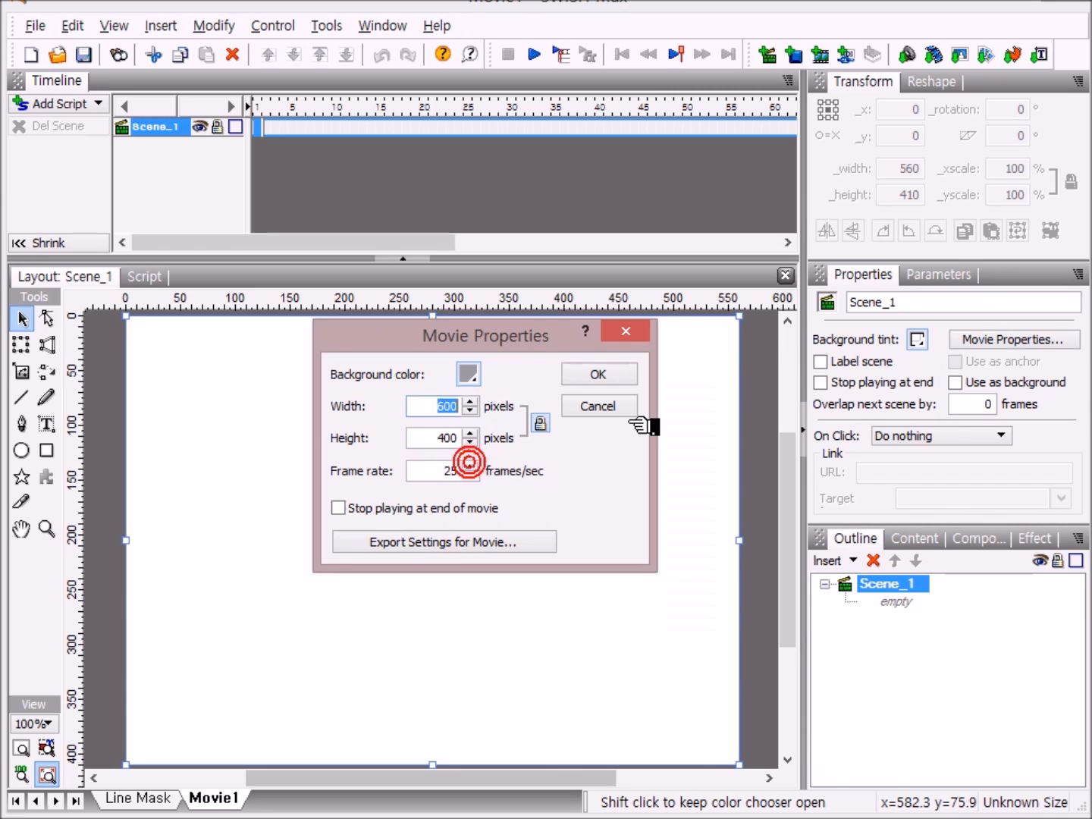
{"action": "left_click", "coordinate": [623, 381]}
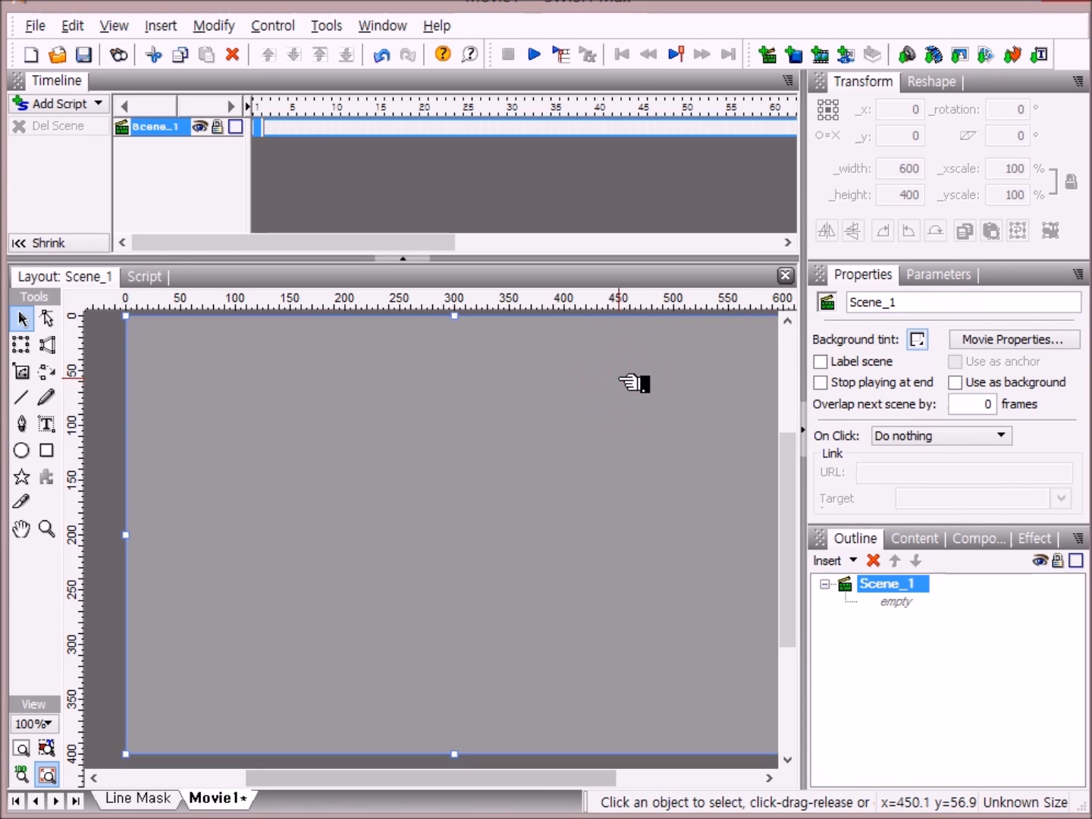
{"action": "left_click", "coordinate": [23, 749]}
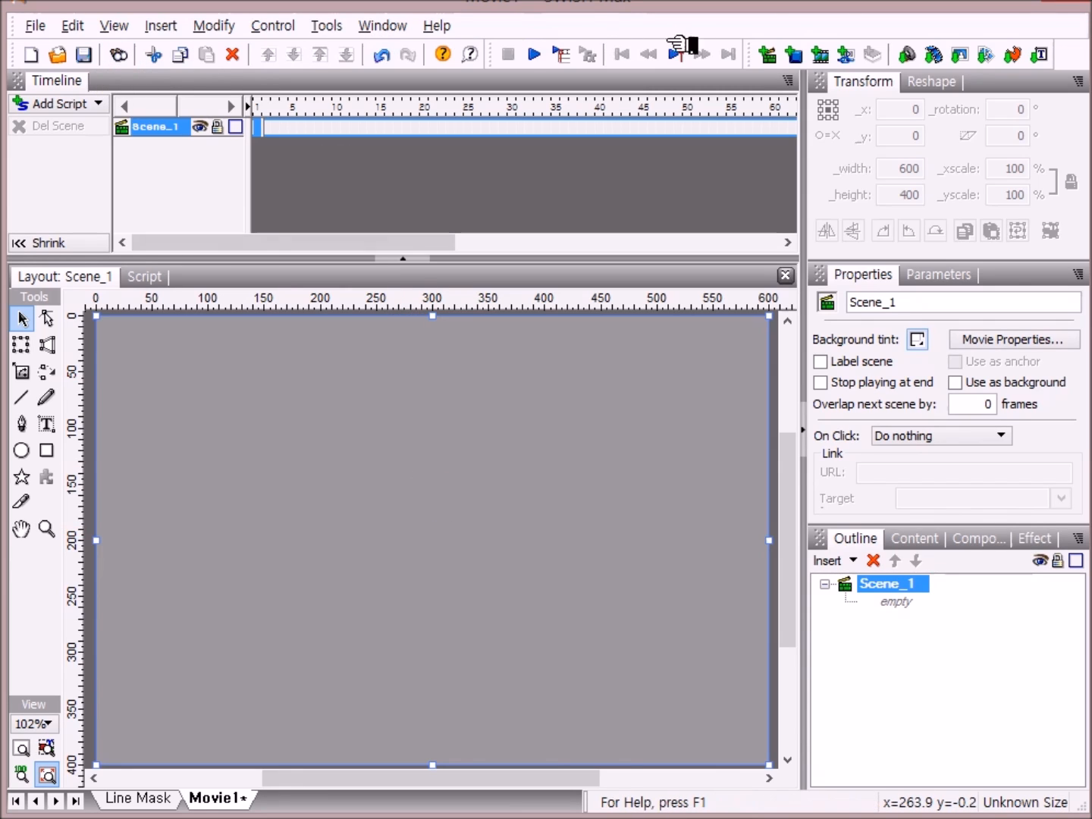
Import the images 1.jpg, 2.jpg, 3.JPG and 4.jpg from the 600X400 줄마스크 folder into Scene_1
{"action": "left_click", "coordinate": [958, 57]}
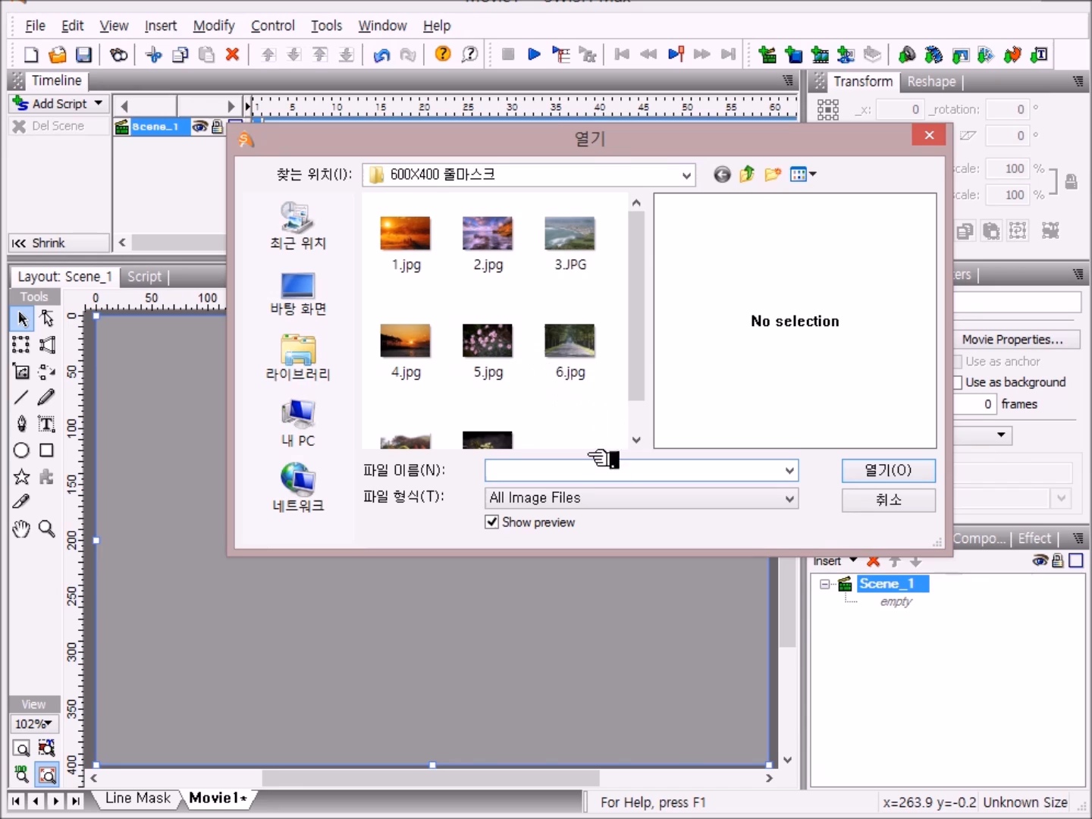
{"action": "left_click", "coordinate": [637, 440]}
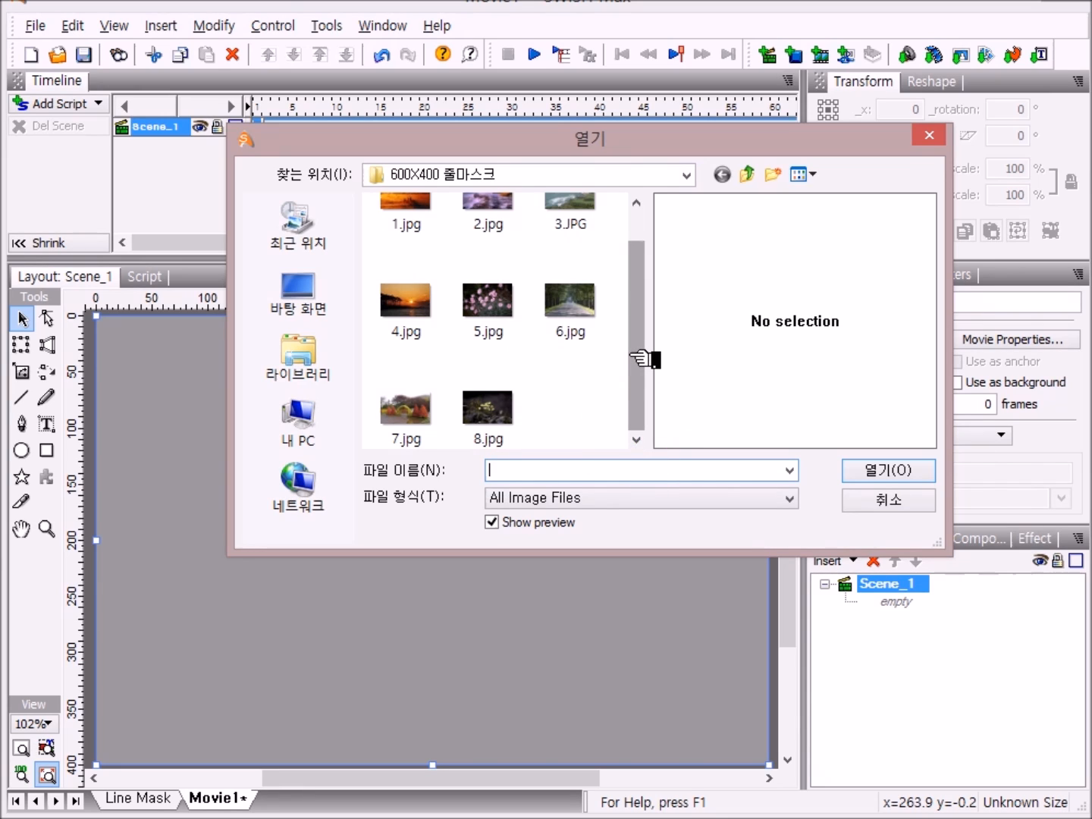
{"action": "left_click_drag", "start_coordinate": [640, 364], "coordinate": [646, 340]}
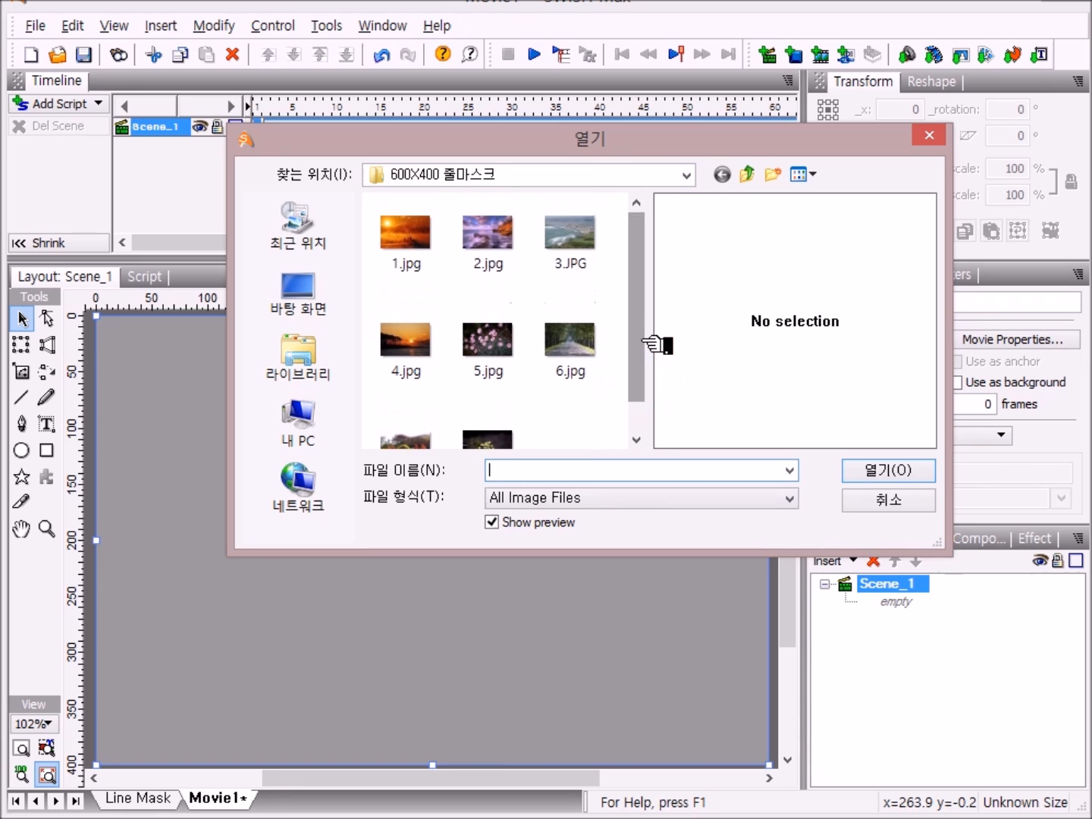
{"action": "left_click", "coordinate": [431, 246]}
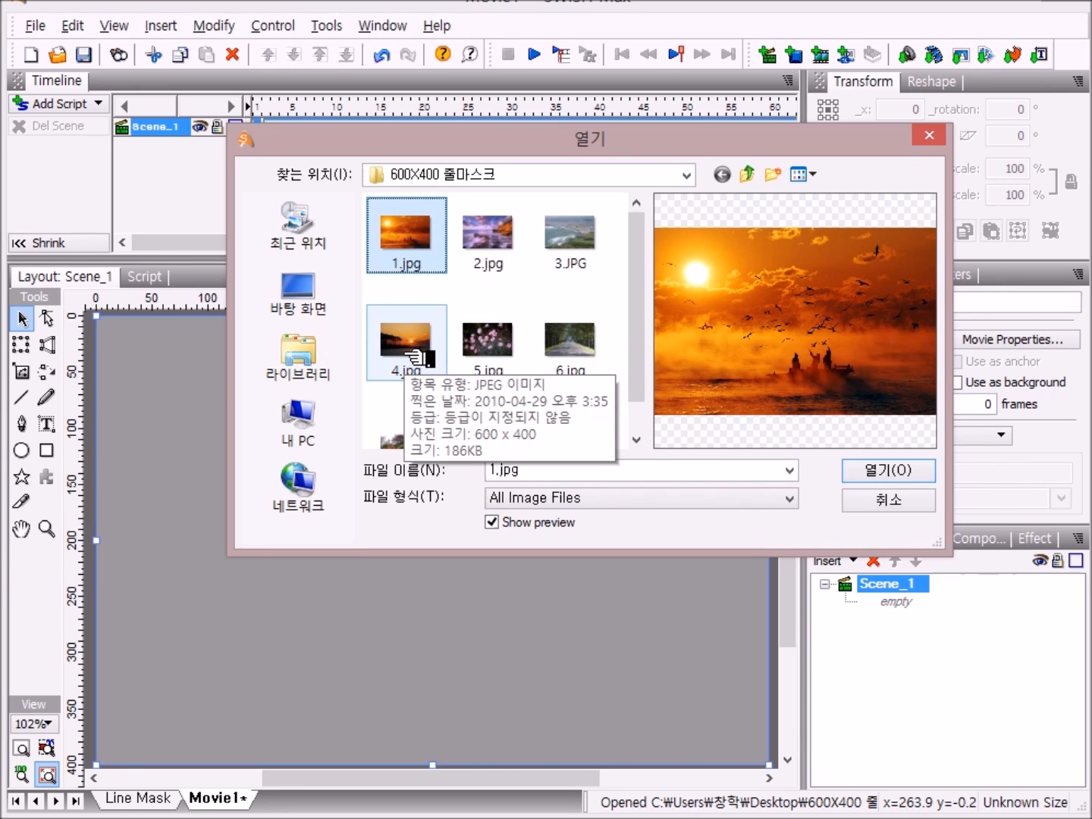
{"action": "left_click", "coordinate": [415, 357], "text": "shift"}
{"action": "key", "text": "Return"}
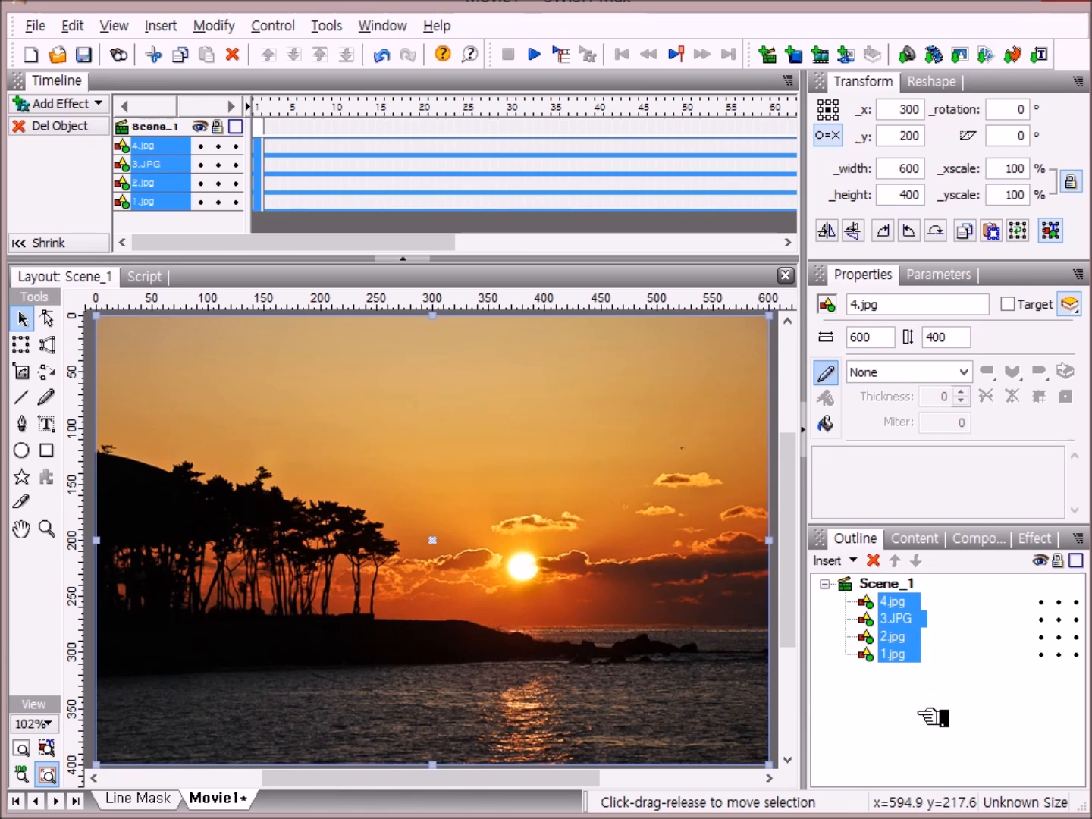
{"action": "left_click", "coordinate": [899, 584]}
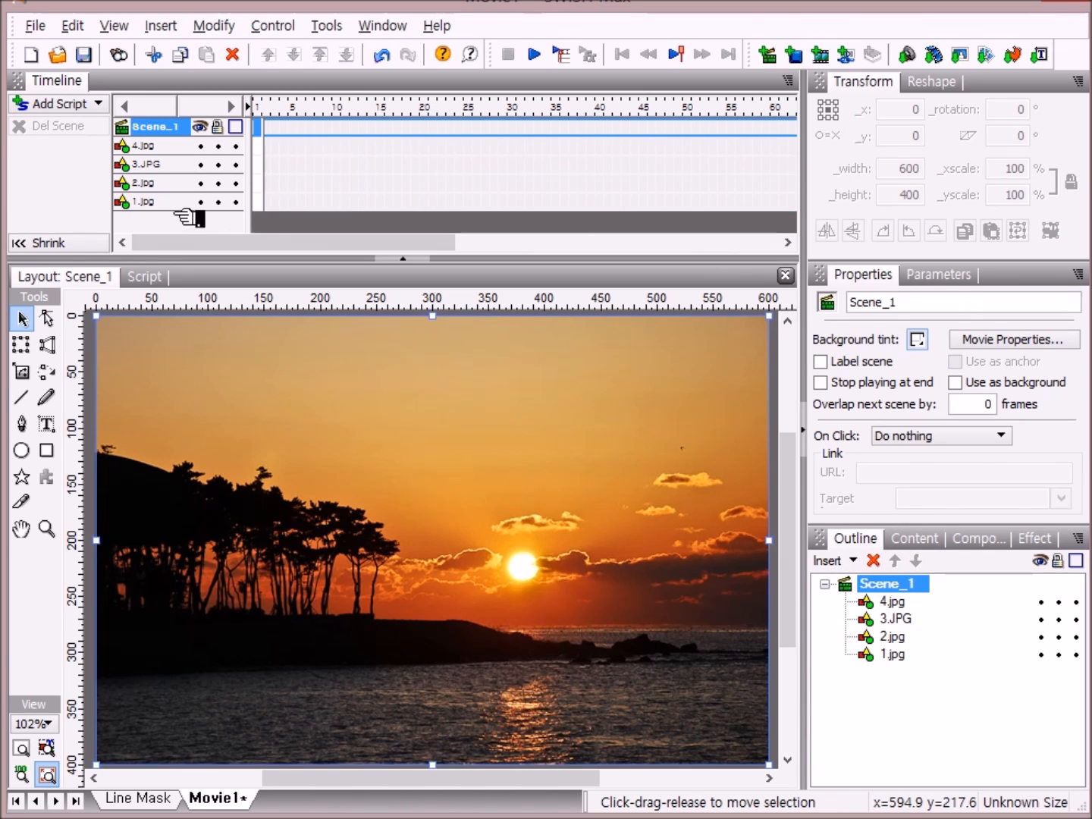
Add a Place effect to 1.jpg at frame 1 of the timeline
{"action": "left_click", "coordinate": [163, 201]}
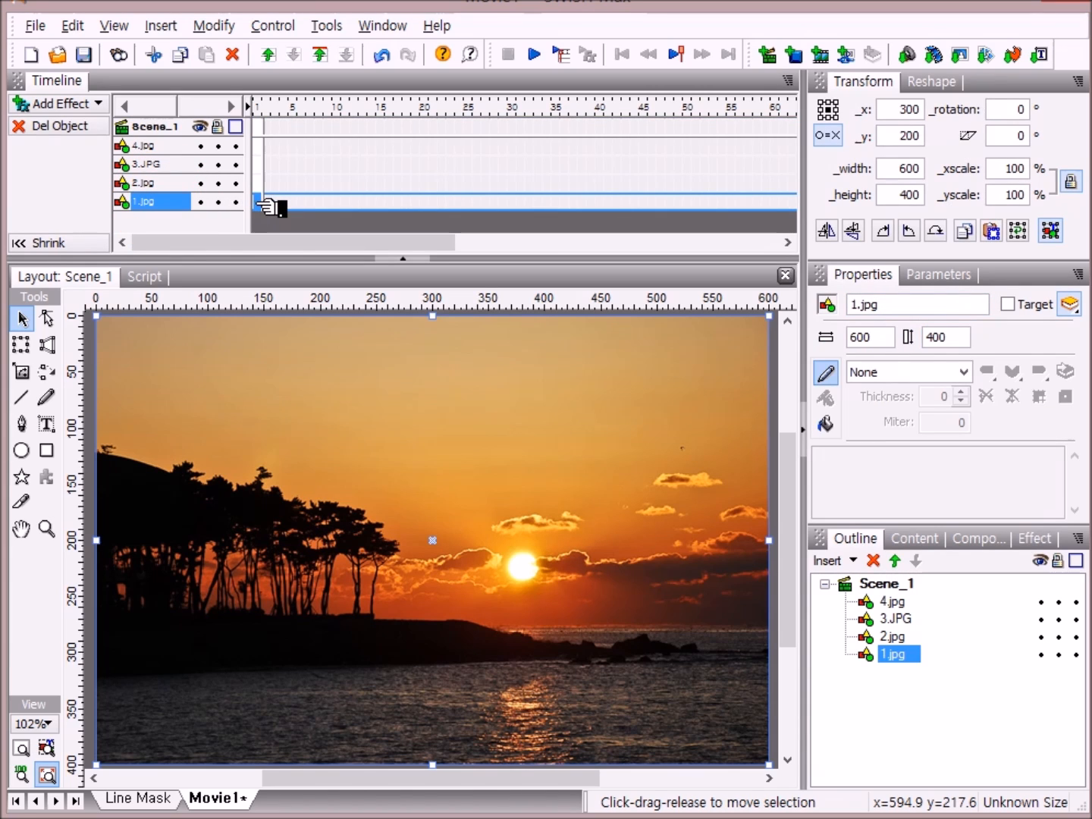
{"action": "right_click", "coordinate": [260, 202]}
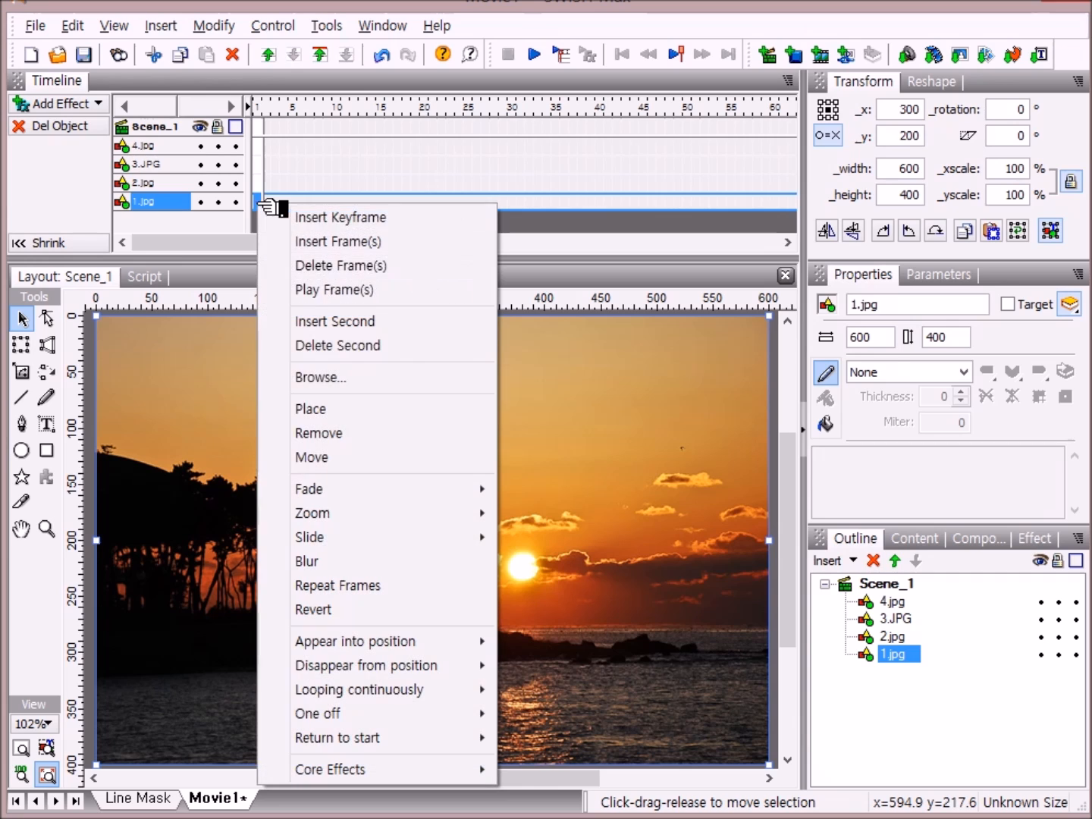
{"action": "left_click", "coordinate": [358, 412]}
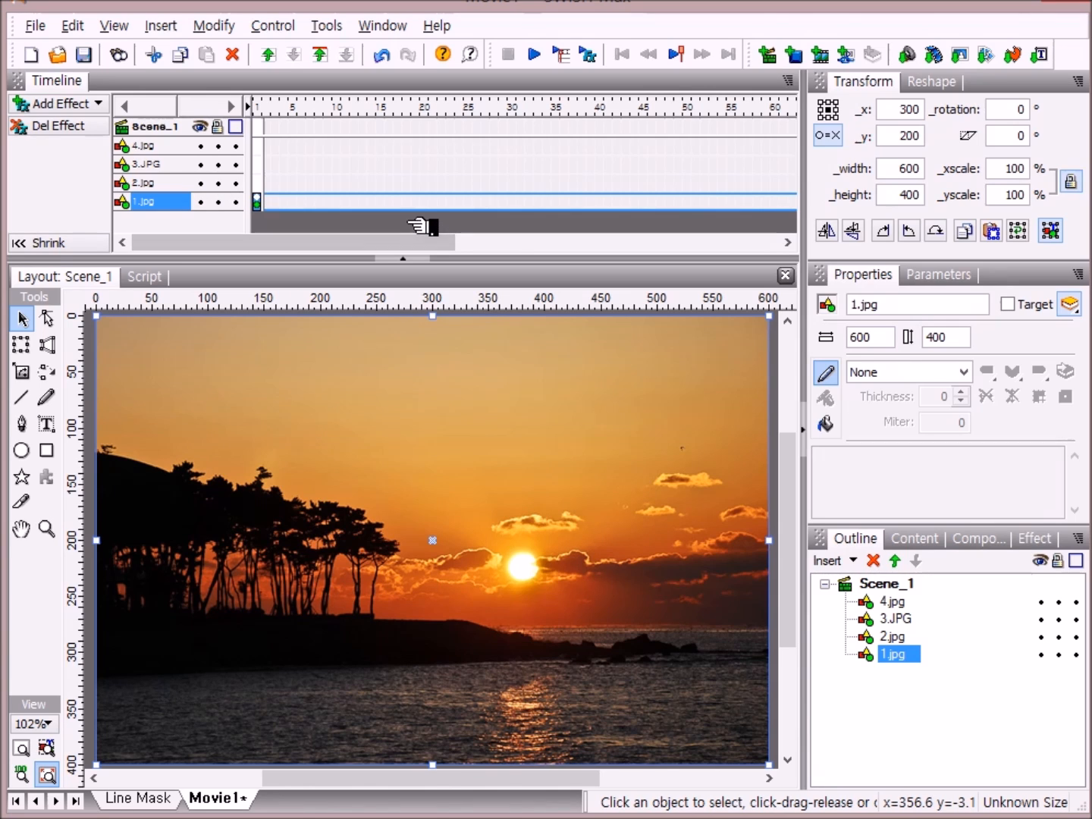
Add a Place effect to 2.jpg at frame 150 of the timeline
{"action": "left_click", "coordinate": [169, 182]}
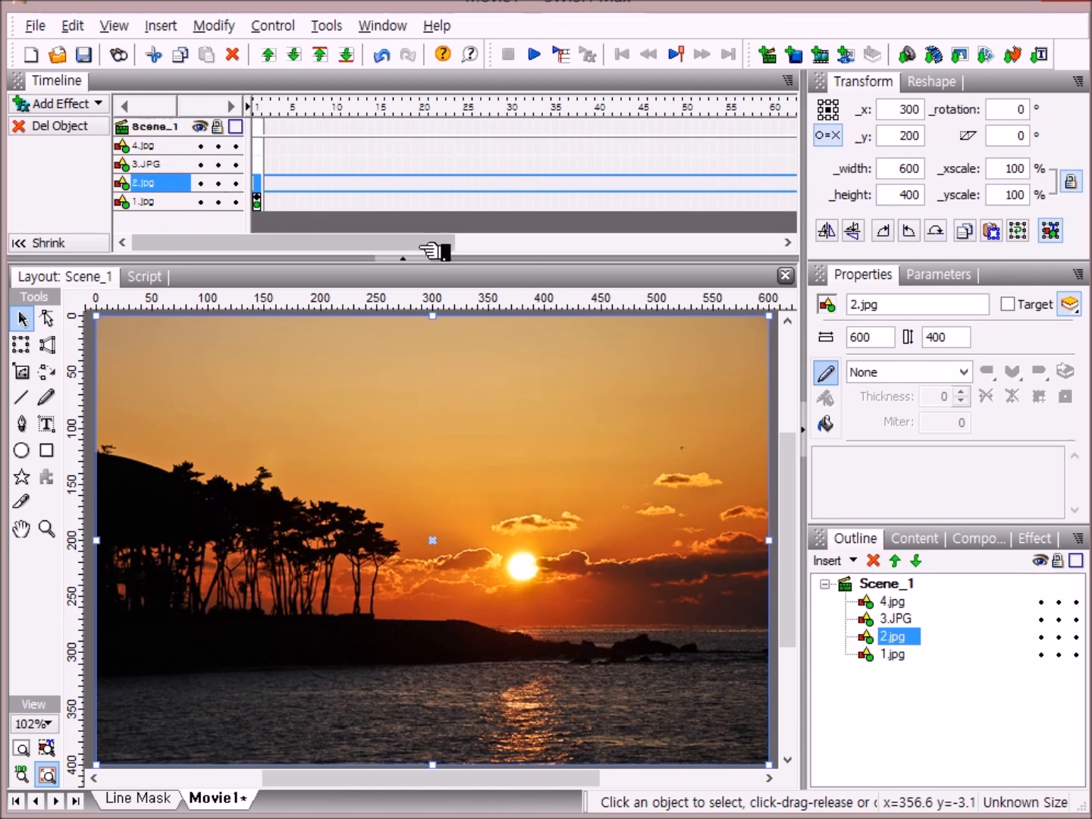
{"action": "left_click_drag", "start_coordinate": [399, 245], "coordinate": [540, 244]}
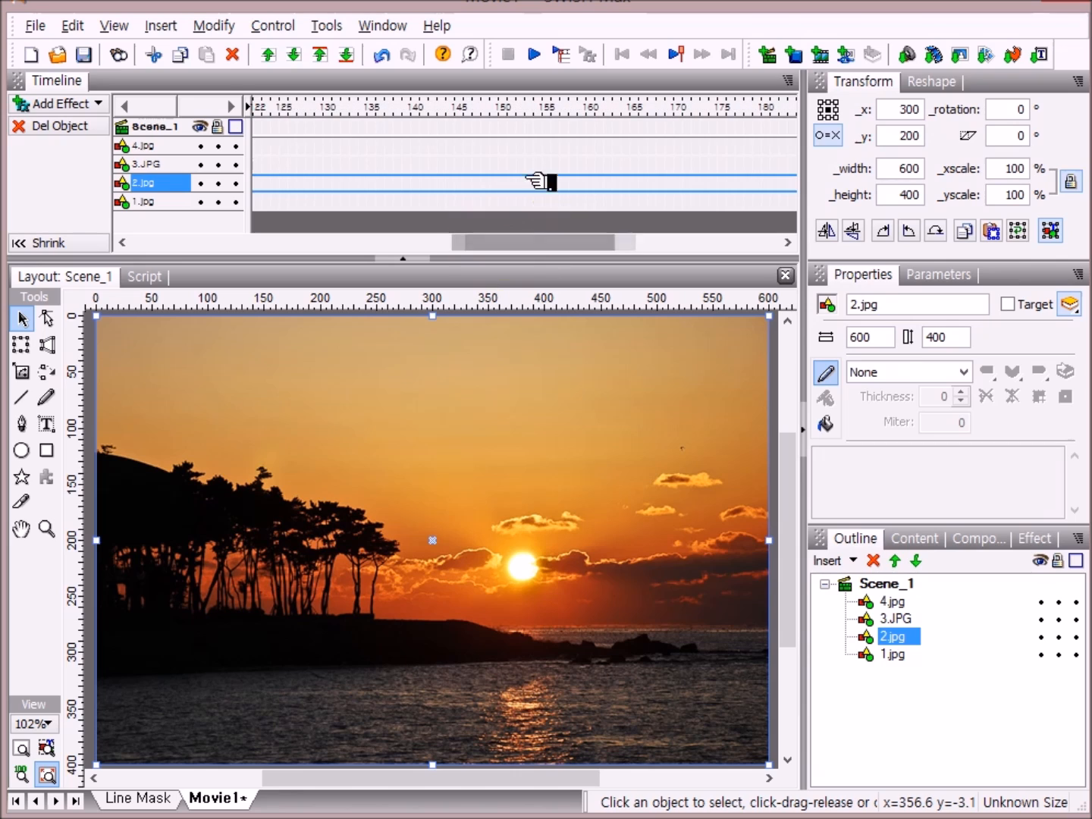
{"action": "left_click", "coordinate": [501, 108]}
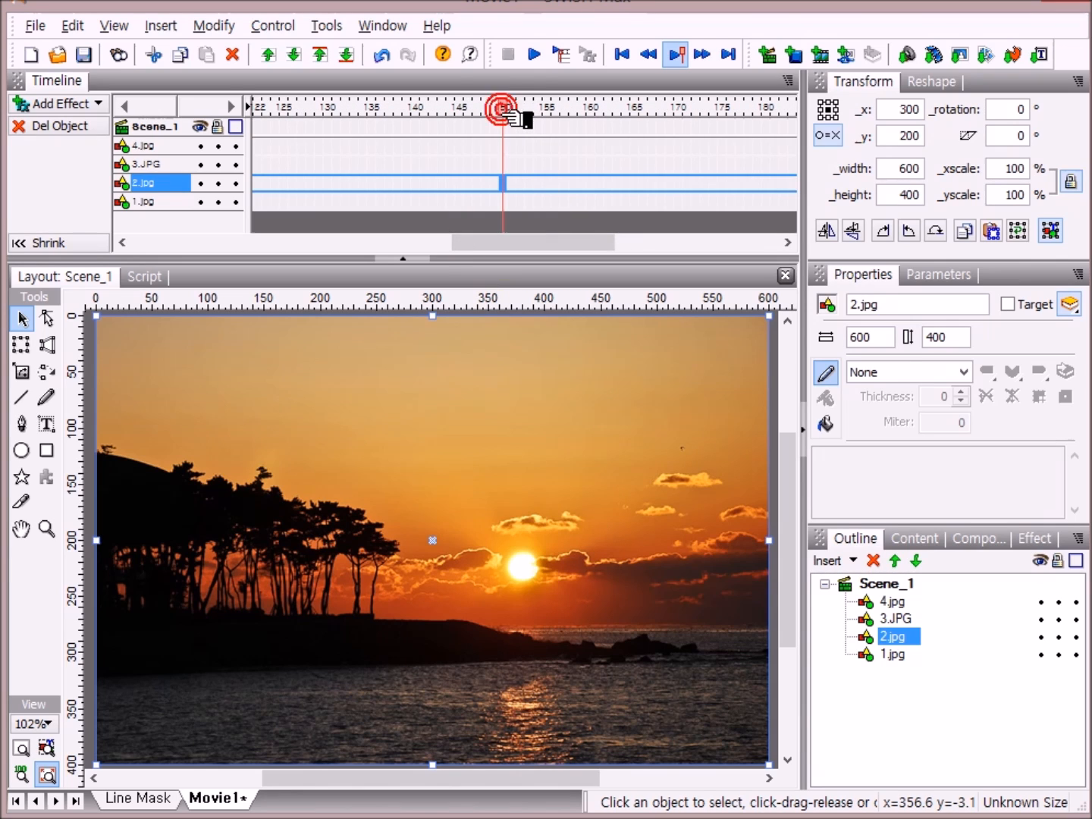
{"action": "right_click", "coordinate": [506, 183]}
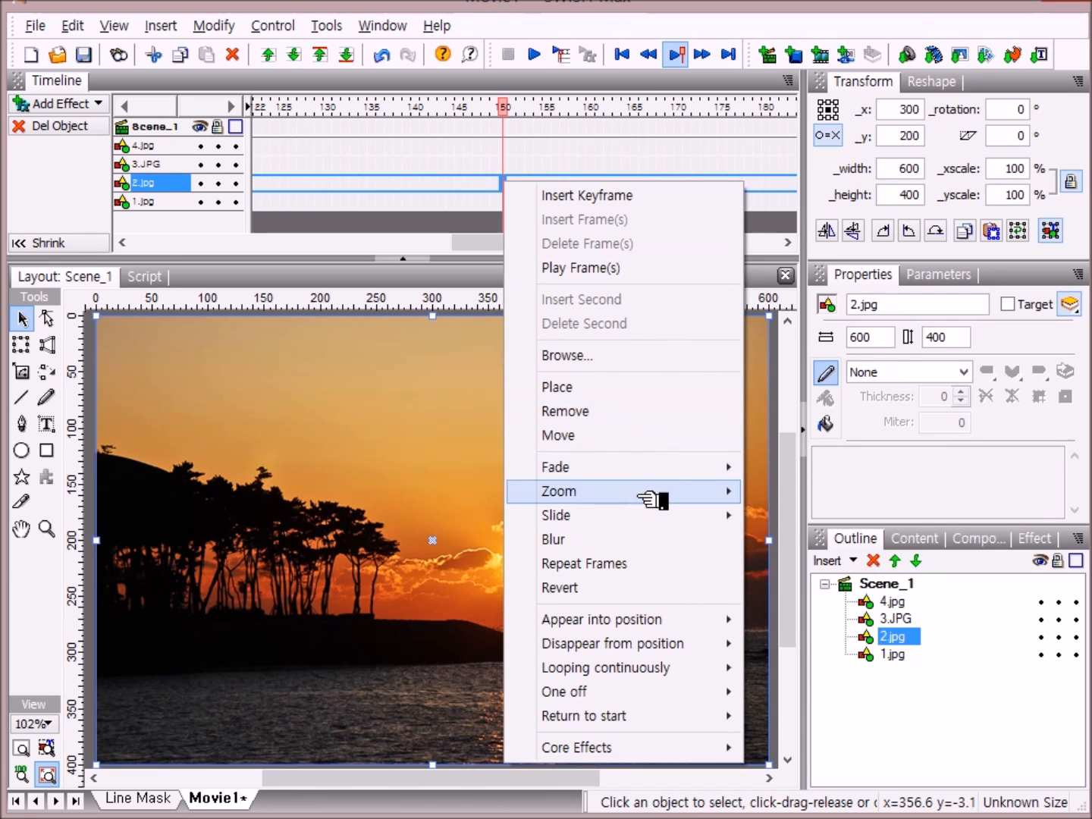
{"action": "left_click", "coordinate": [599, 387]}
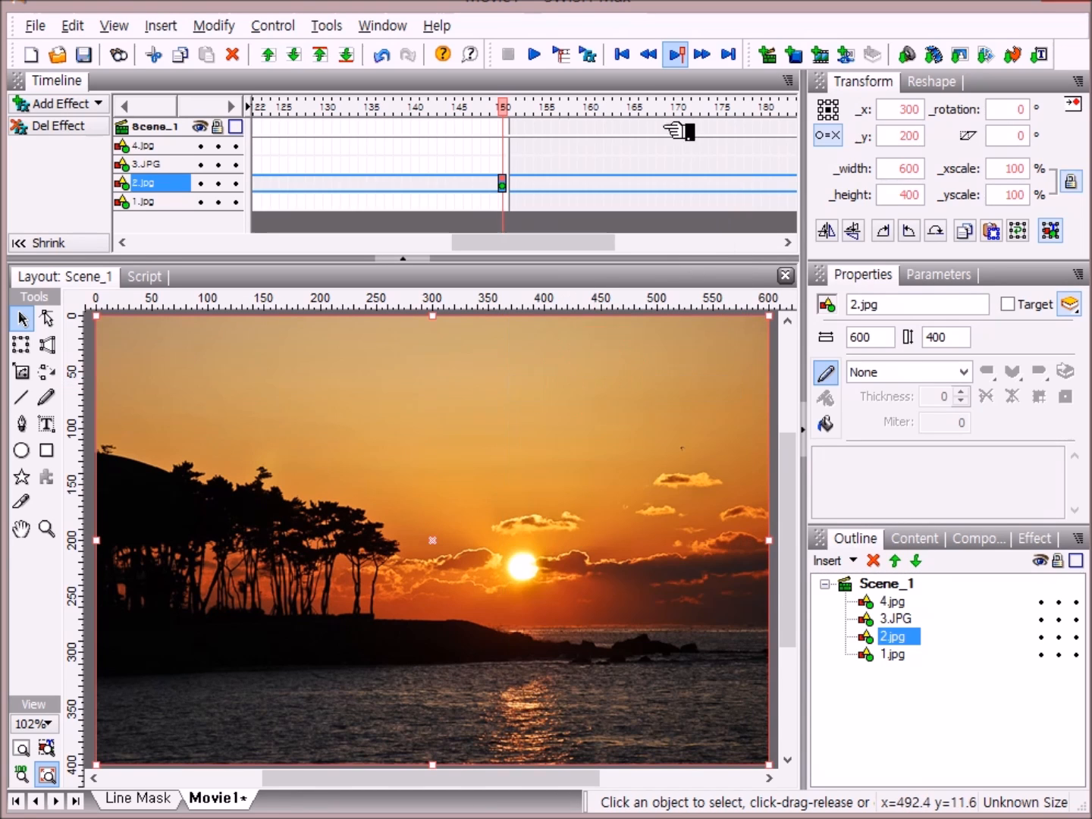
Add a Place effect to 3.JPG at frame 300 of the timeline
{"action": "left_click", "coordinate": [182, 165]}
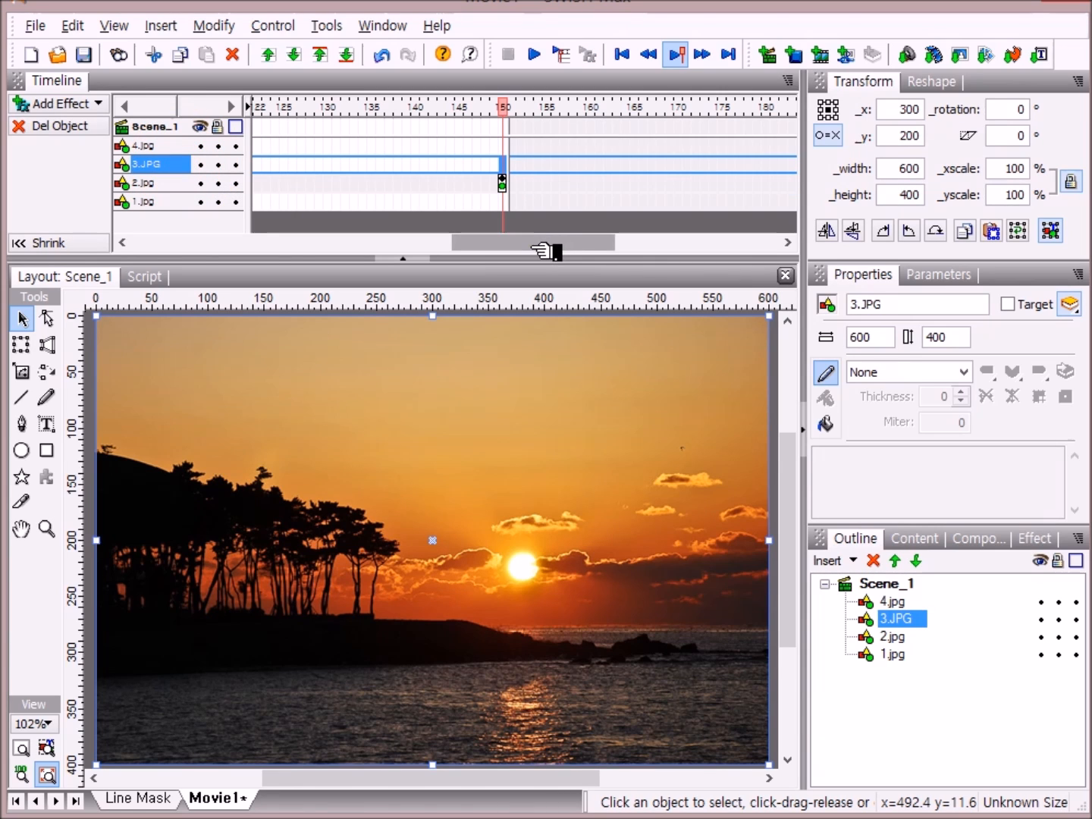
{"action": "left_click_drag", "start_coordinate": [535, 244], "coordinate": [704, 243]}
{"action": "left_click_drag", "start_coordinate": [613, 244], "coordinate": [698, 246]}
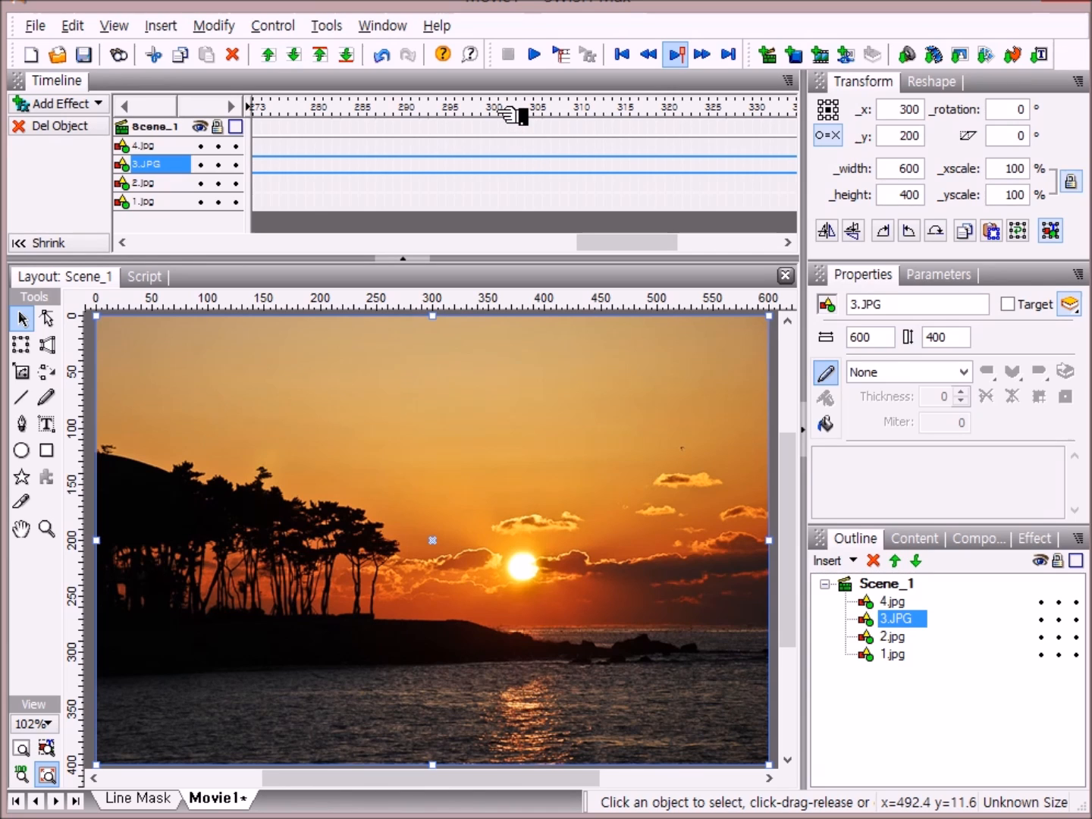
{"action": "left_click", "coordinate": [495, 110]}
{"action": "left_click", "coordinate": [494, 165]}
{"action": "right_click", "coordinate": [495, 164]}
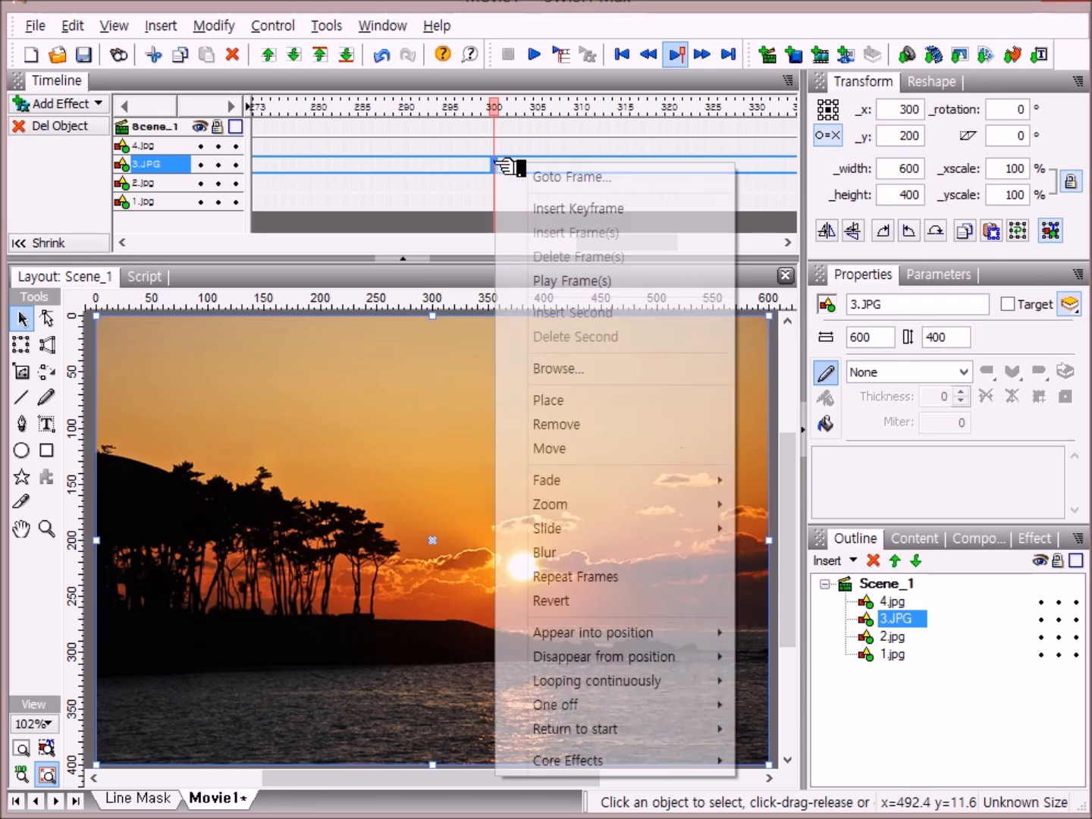
{"action": "left_click", "coordinate": [558, 396]}
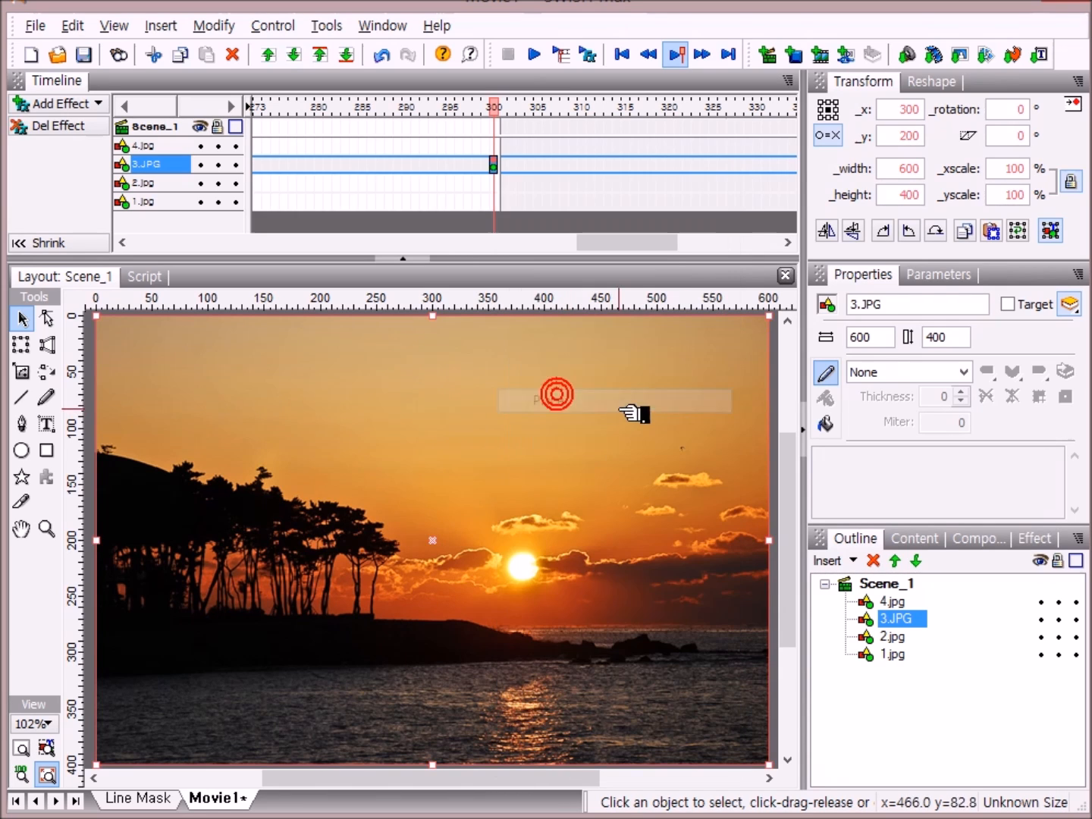
Add a Place effect to 4.jpg at frame 450 of the timeline
{"action": "left_click", "coordinate": [181, 147]}
{"action": "left_click_drag", "start_coordinate": [615, 243], "coordinate": [680, 232]}
{"action": "left_click", "coordinate": [660, 105]}
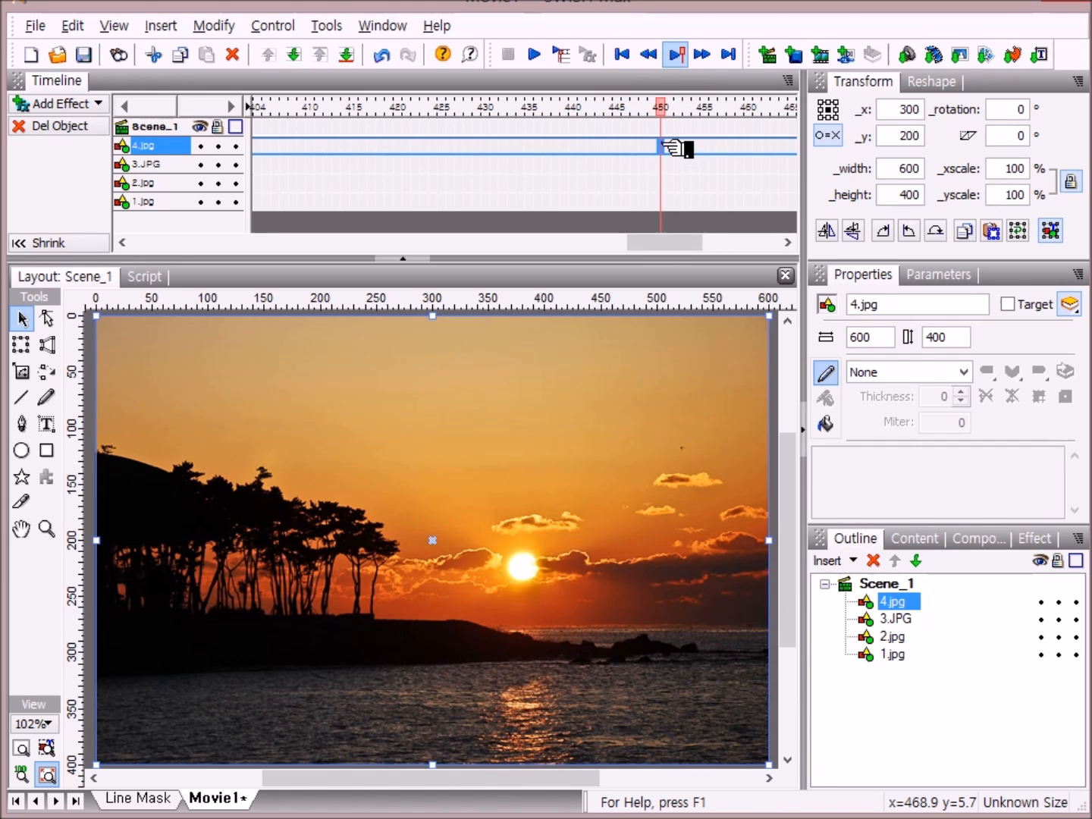
{"action": "right_click", "coordinate": [665, 147]}
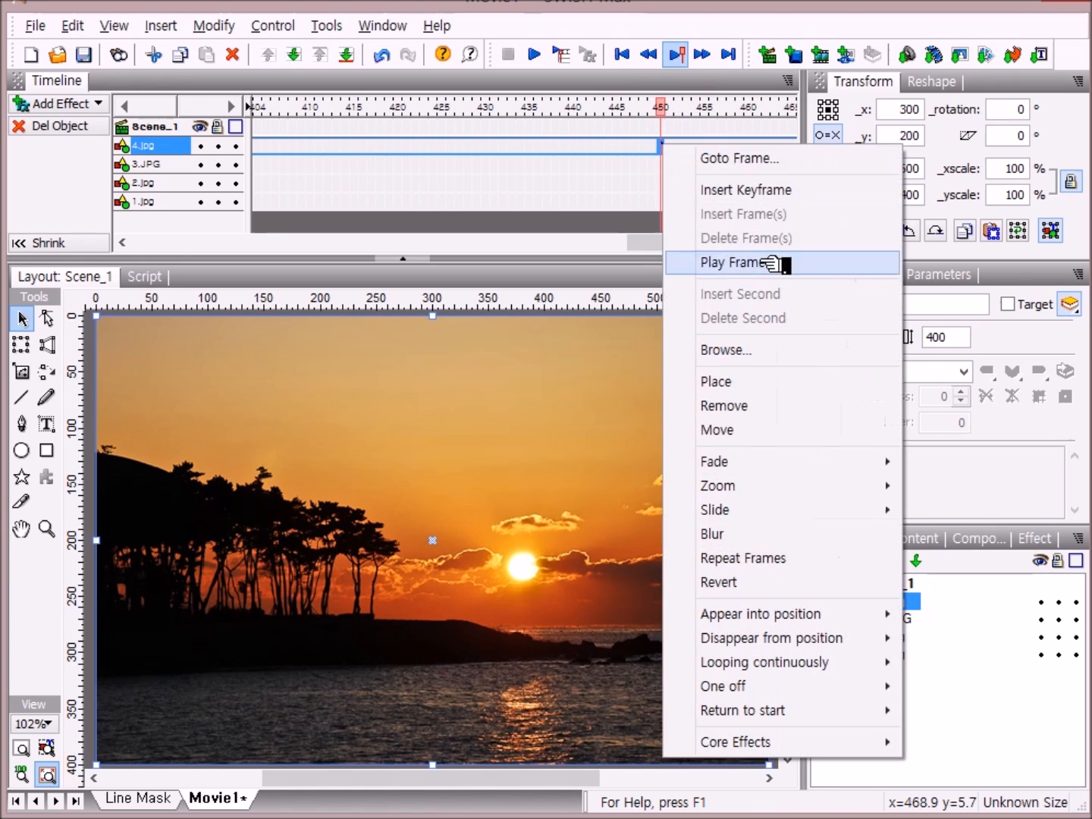
{"action": "left_click", "coordinate": [735, 382]}
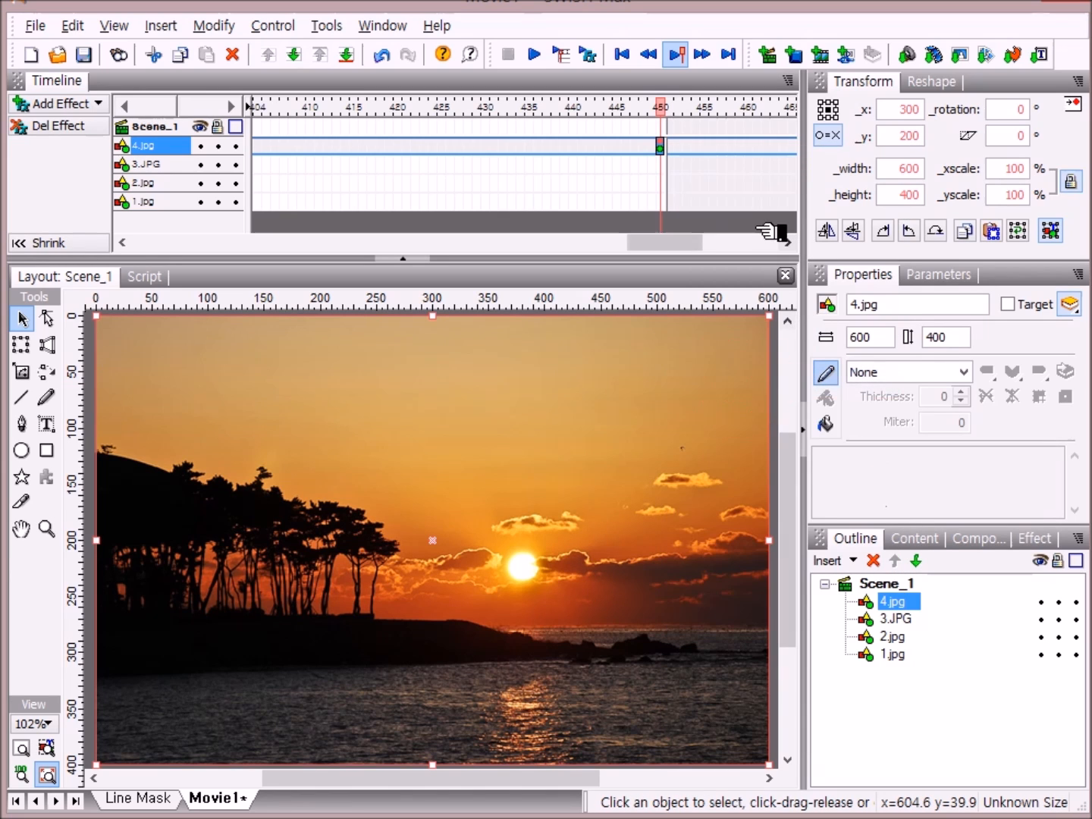
Add a Remove effect to 4.jpg at frame 600 of the timeline
{"action": "left_click", "coordinate": [678, 239]}
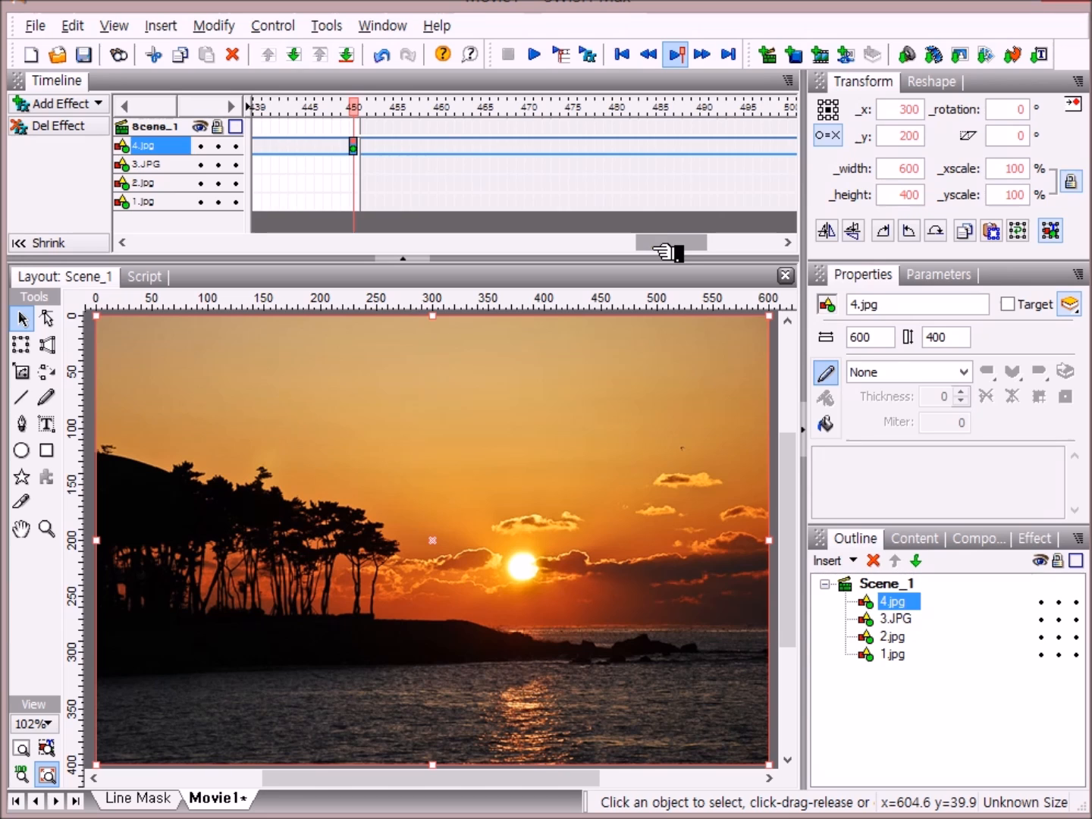
{"action": "left_click", "coordinate": [657, 245]}
{"action": "left_click_drag", "start_coordinate": [657, 245], "coordinate": [743, 252]}
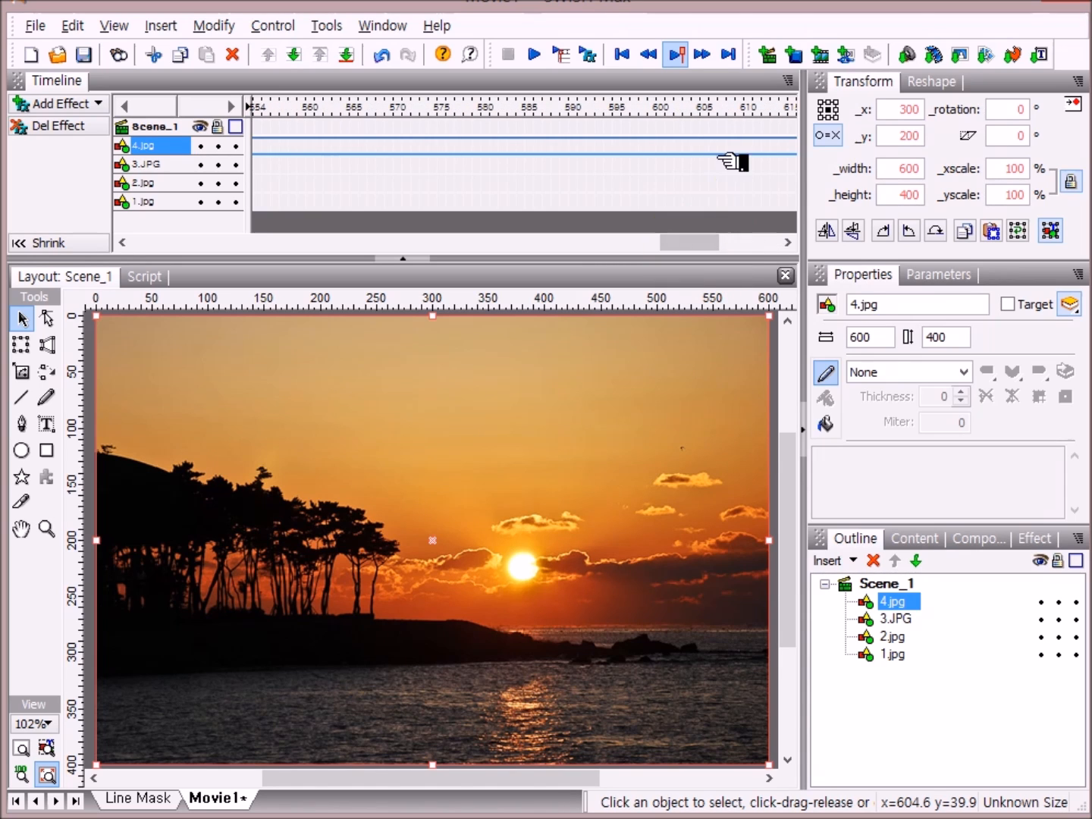
{"action": "left_click", "coordinate": [661, 107]}
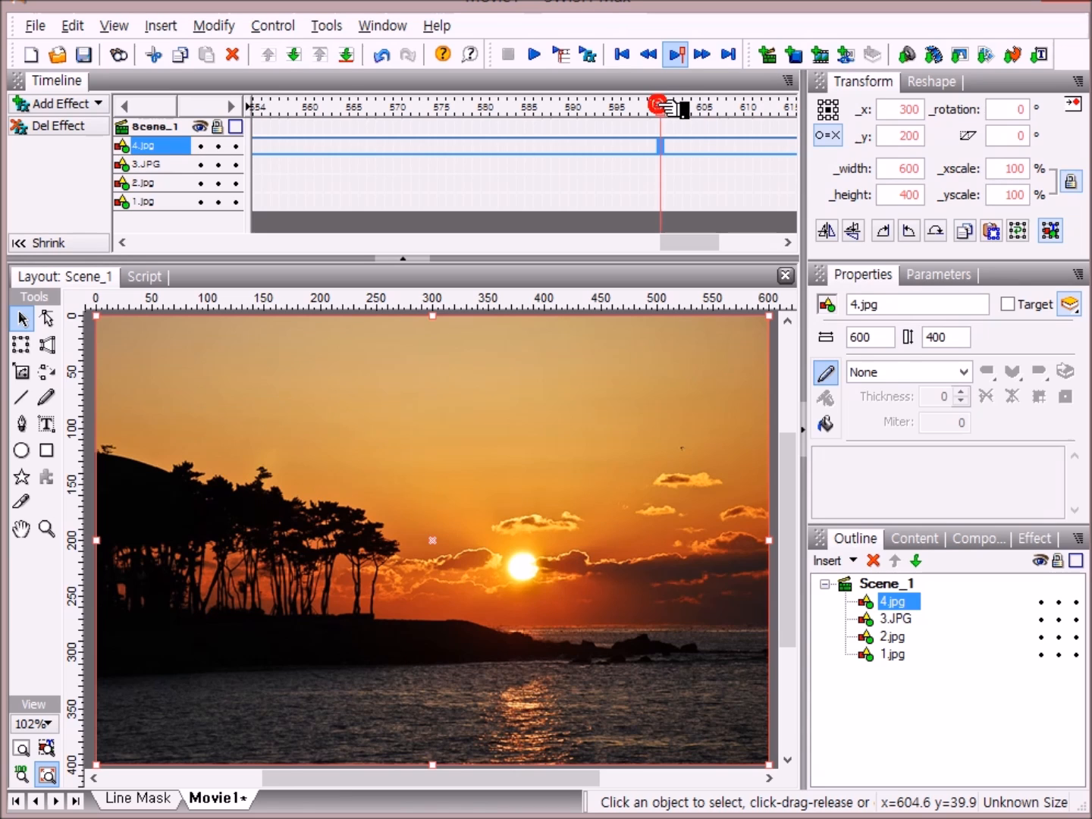
{"action": "right_click", "coordinate": [664, 146]}
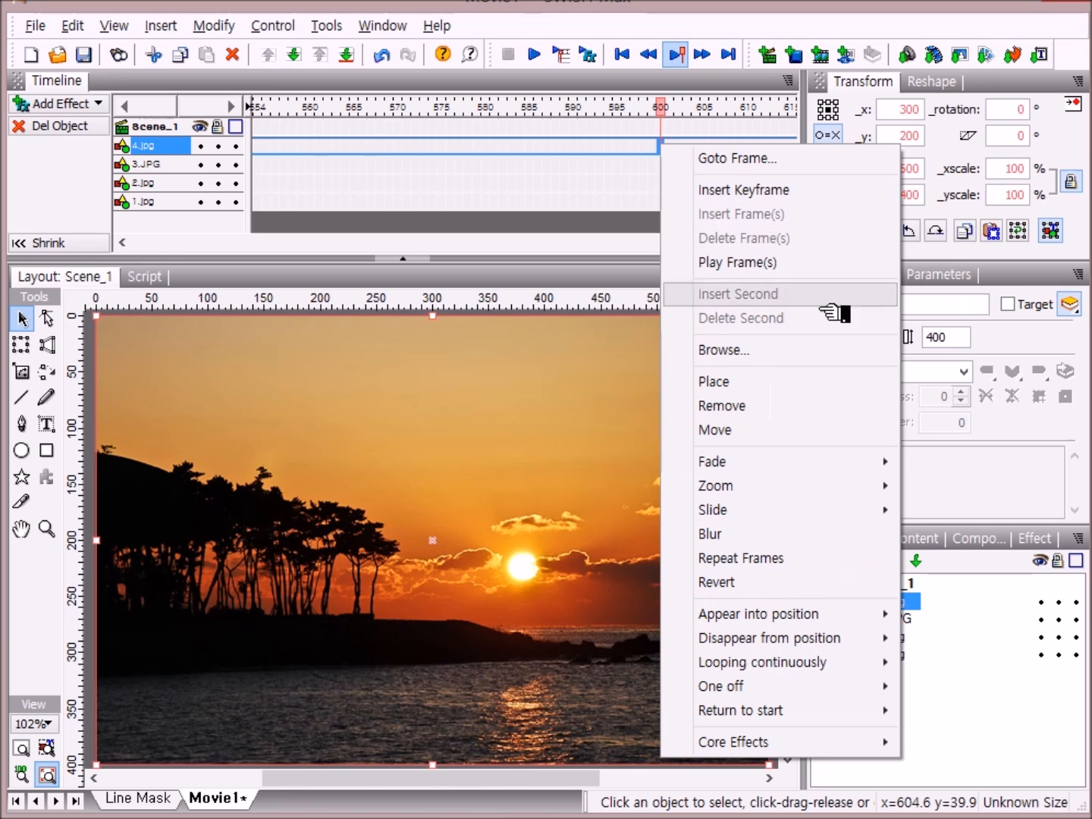
{"action": "left_click", "coordinate": [785, 409]}
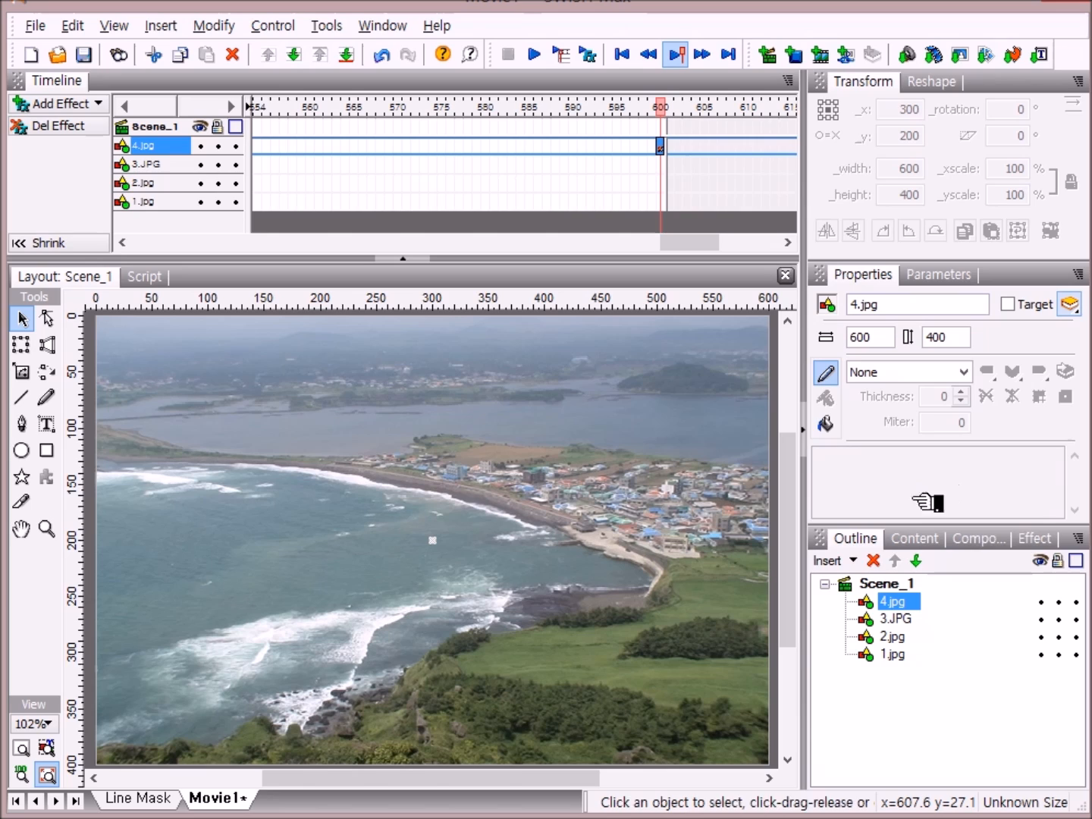
Select all four images from 1.jpg to 4.jpg and group them as a movie clip
{"action": "left_click", "coordinate": [882, 656]}
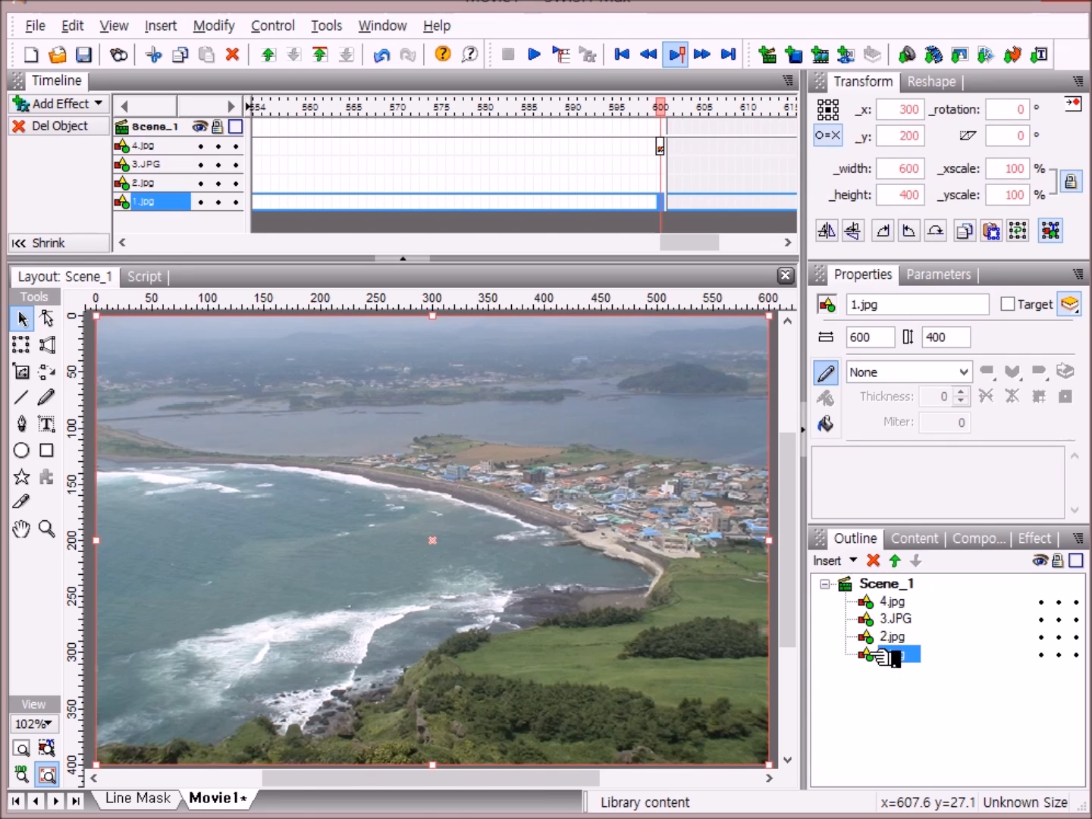
{"action": "left_click_drag", "start_coordinate": [932, 641], "coordinate": [889, 604]}
{"action": "left_click_drag", "start_coordinate": [945, 684], "coordinate": [107, 122]}
{"action": "left_click_drag", "start_coordinate": [55, 77], "coordinate": [223, 26]}
{"action": "left_click", "coordinate": [219, 26]}
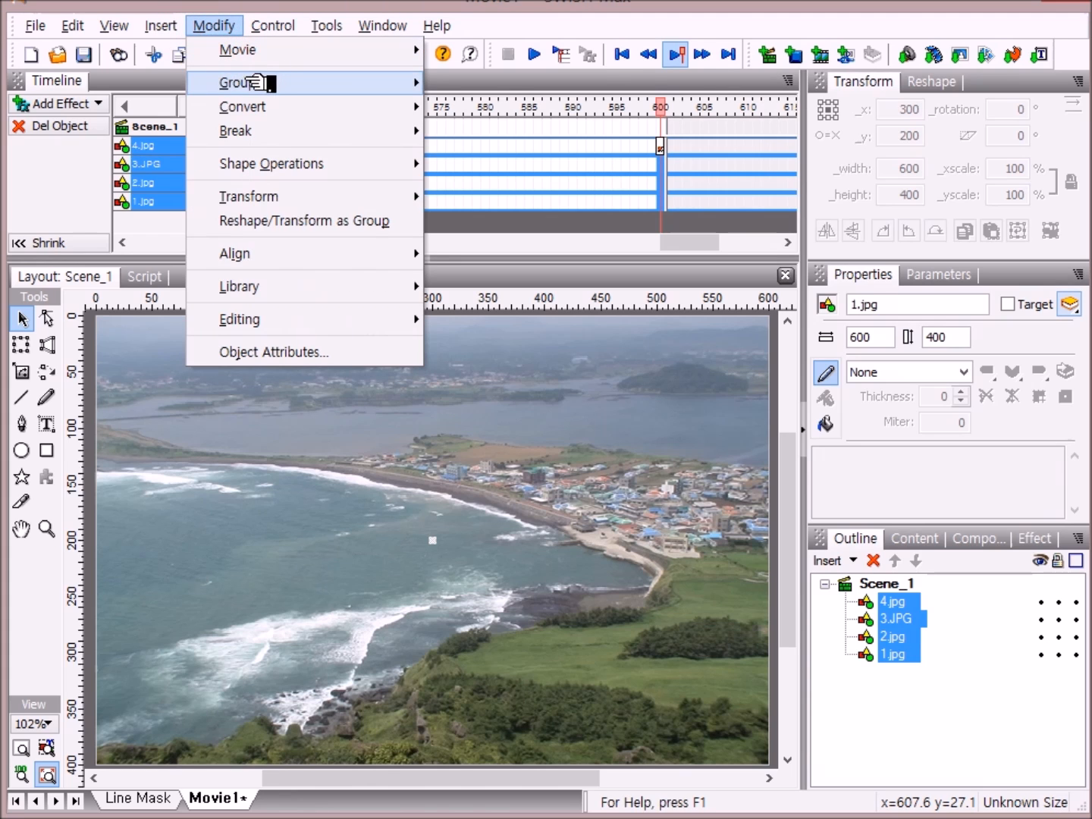
{"action": "mouse_move", "coordinate": [267, 81]}
{"action": "left_click", "coordinate": [583, 134]}
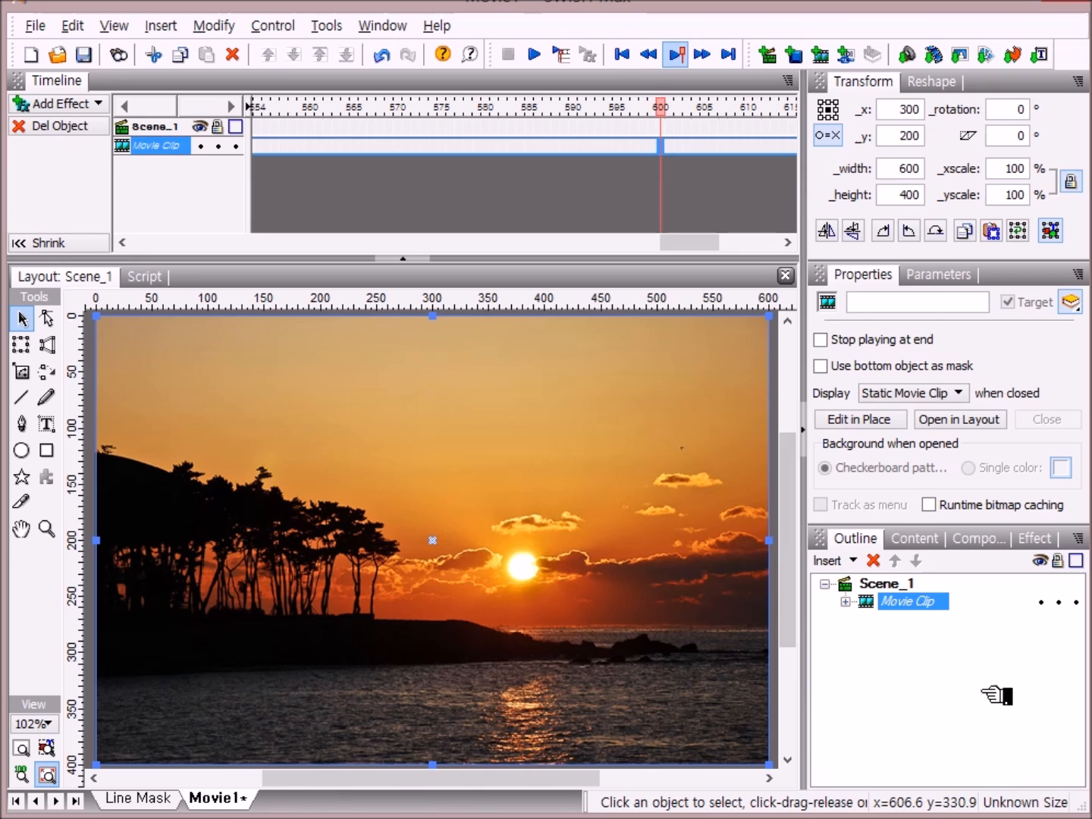
Rename the new movie clip to 이미지
{"action": "left_click", "coordinate": [931, 607]}
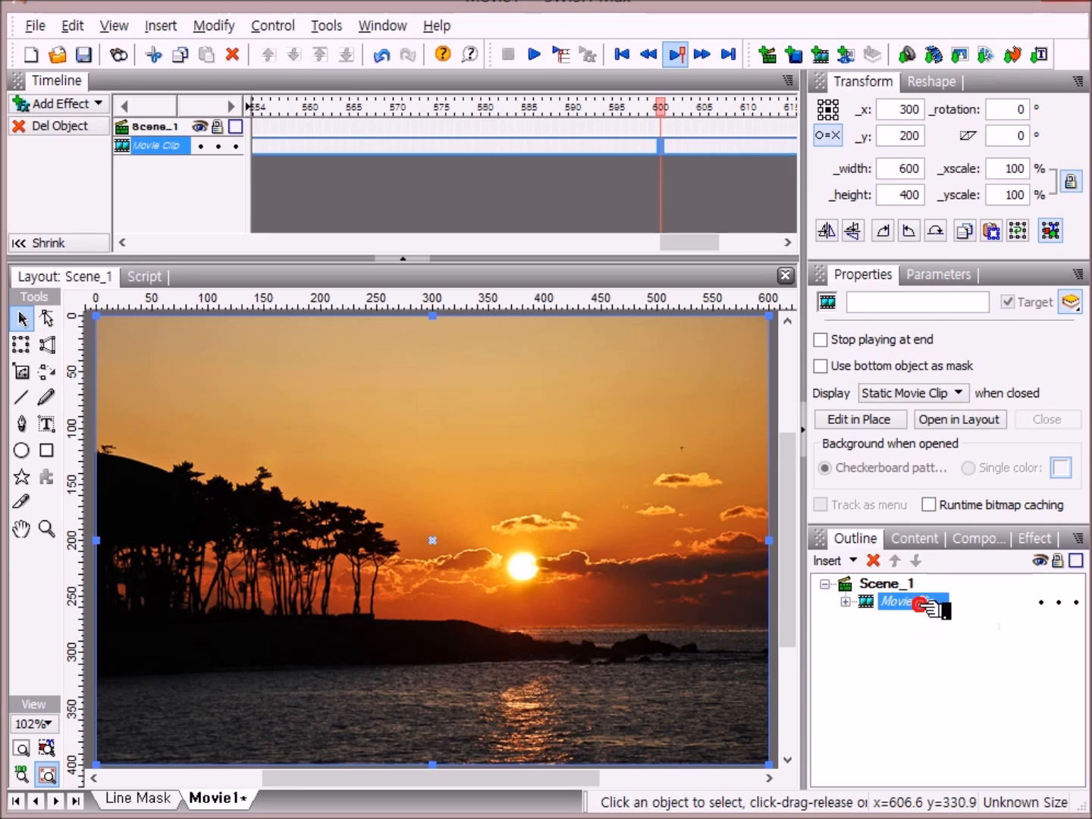
{"action": "key", "text": "BackSpace"}
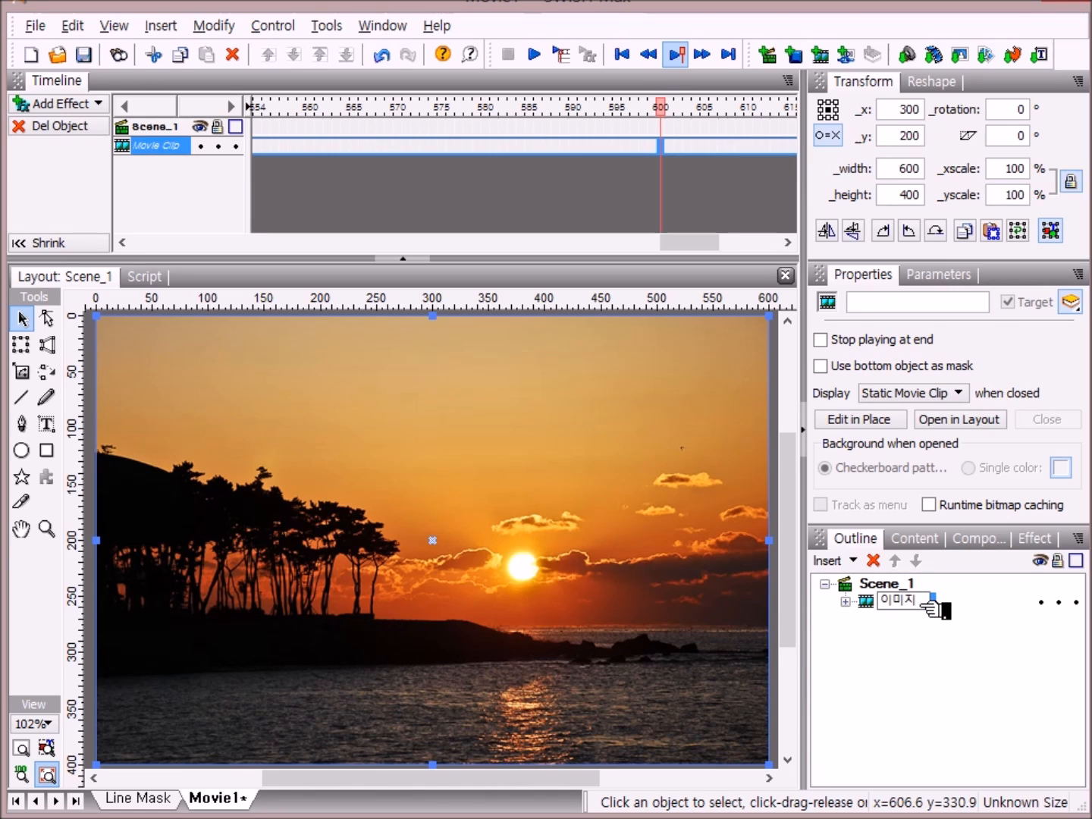
{"action": "key", "text": "Return"}
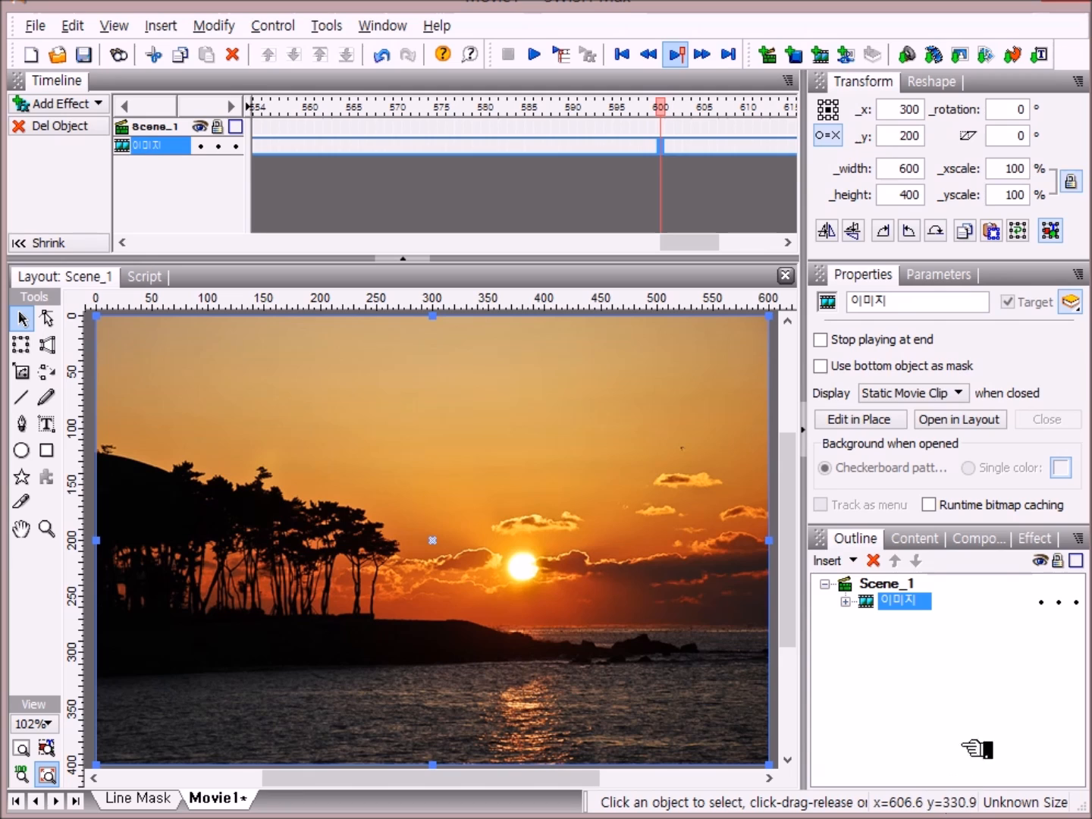
Draw a rectangle with a solid light blue fill in Scene_1, about 383 by 163, over the middle of the photo
{"action": "left_click", "coordinate": [906, 584]}
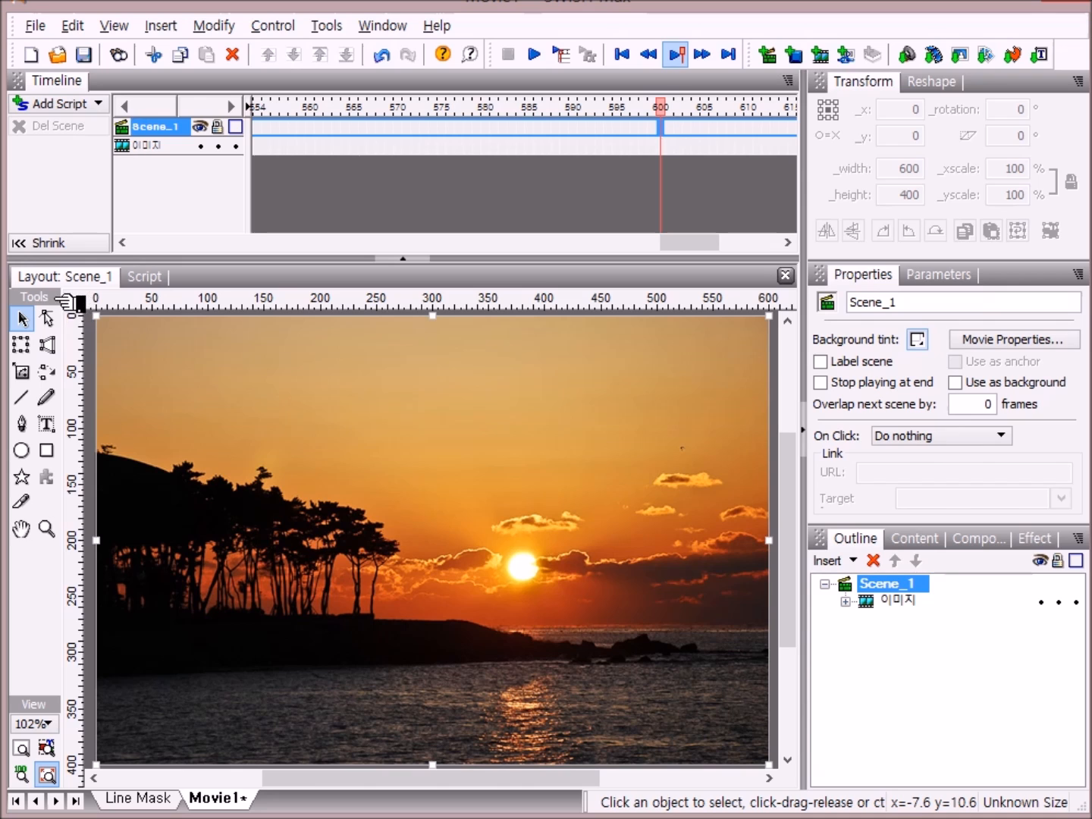
{"action": "left_click", "coordinate": [51, 452]}
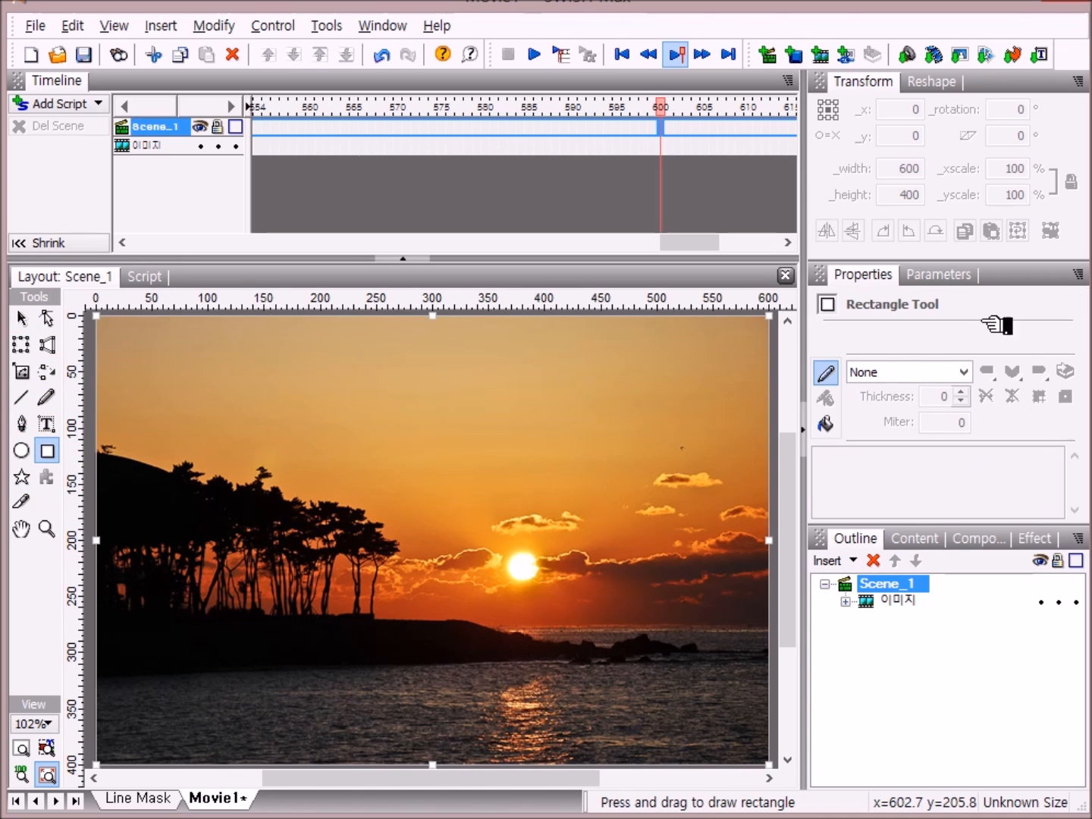
{"action": "left_click", "coordinate": [830, 426]}
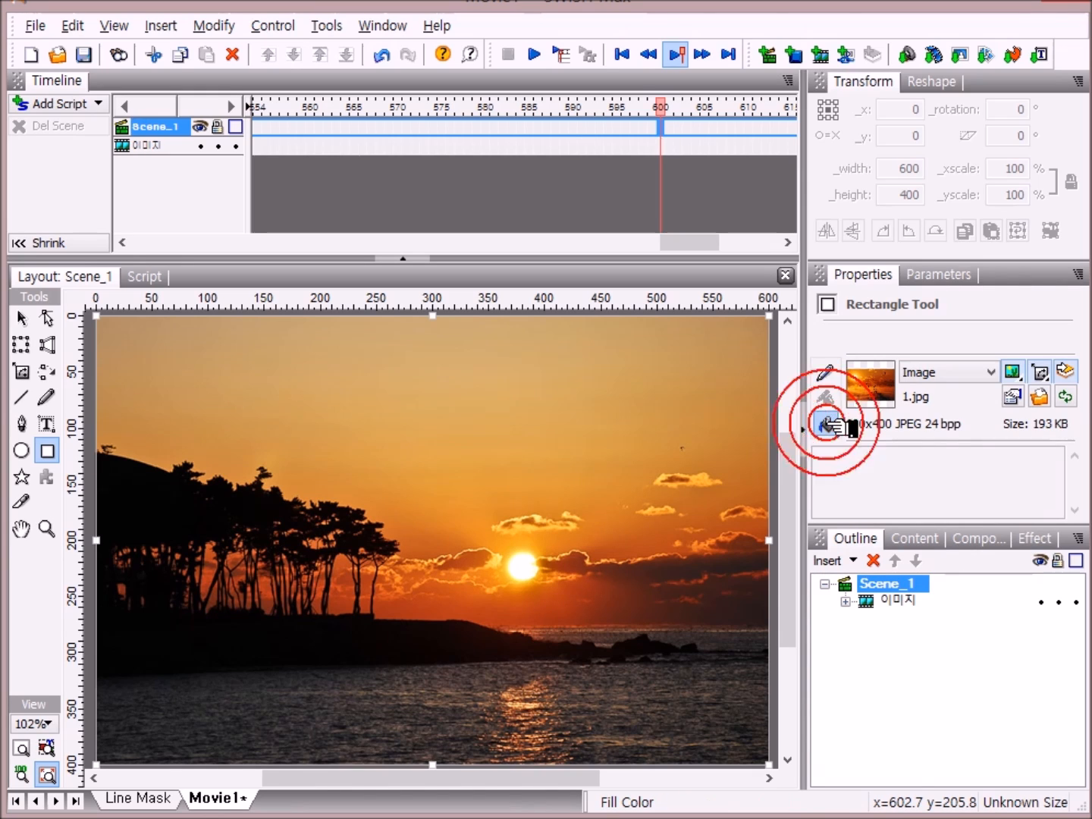
{"action": "left_click", "coordinate": [992, 372]}
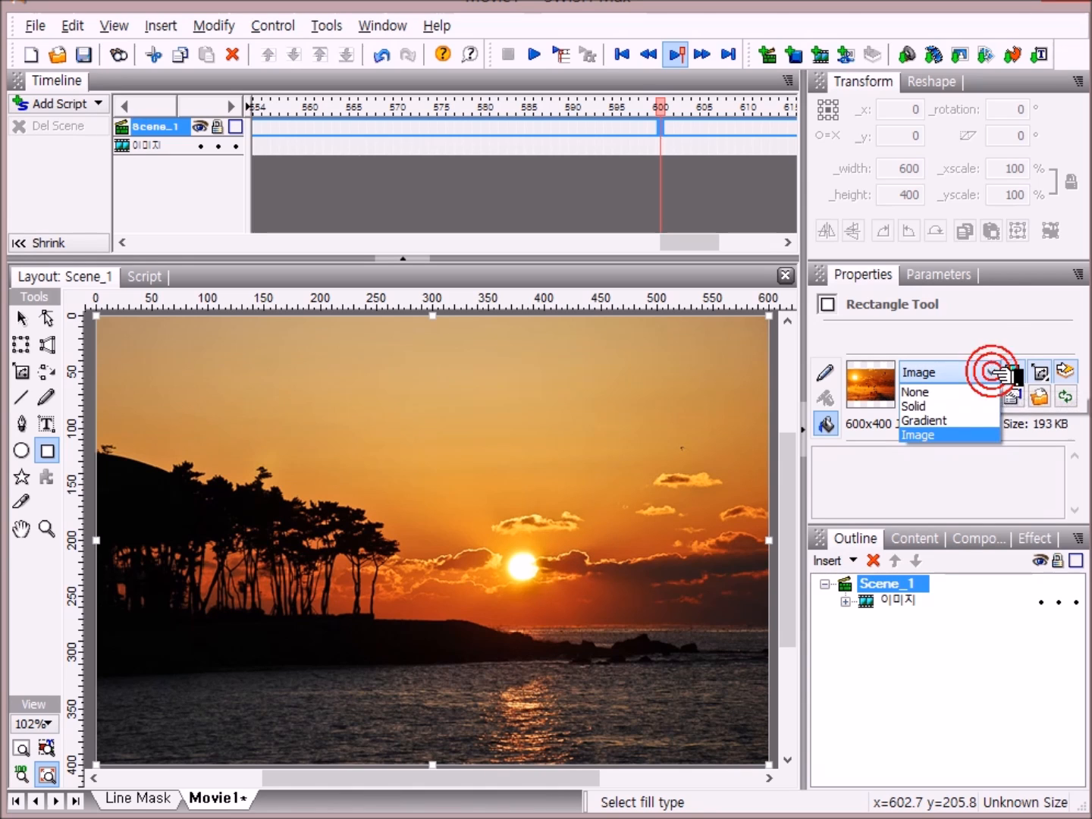
{"action": "left_click", "coordinate": [978, 404]}
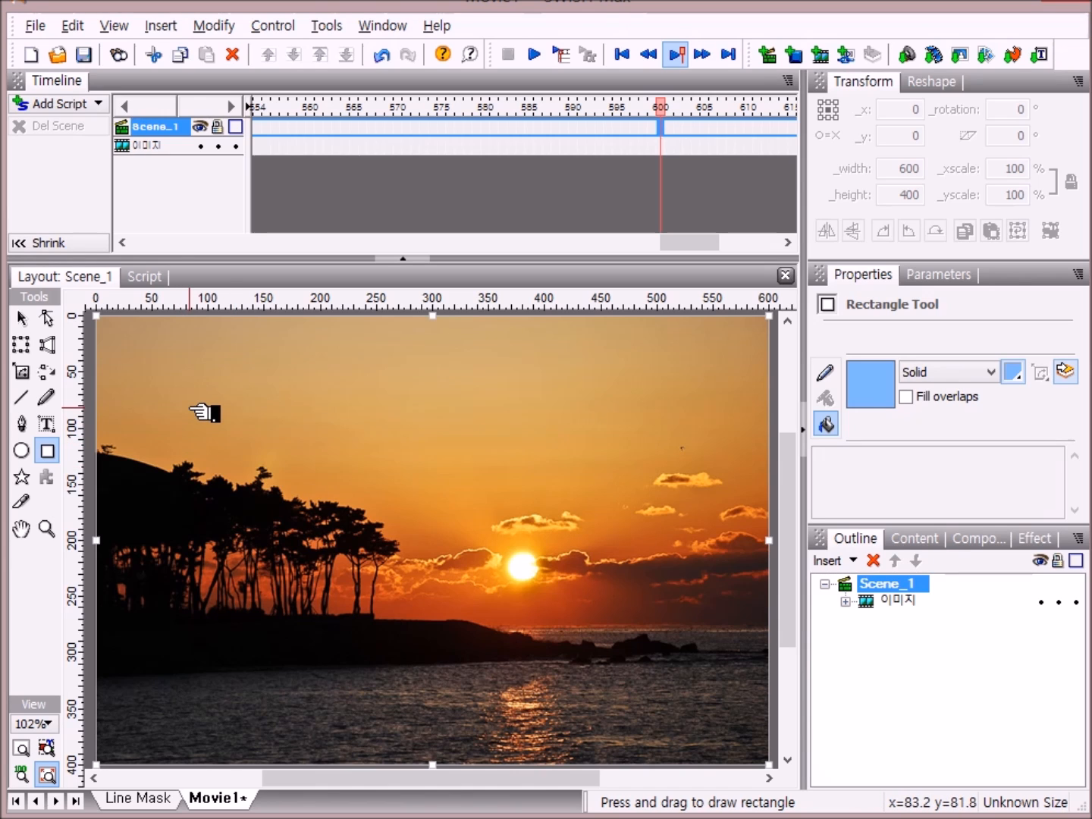
{"action": "left_click_drag", "start_coordinate": [188, 408], "coordinate": [618, 591]}
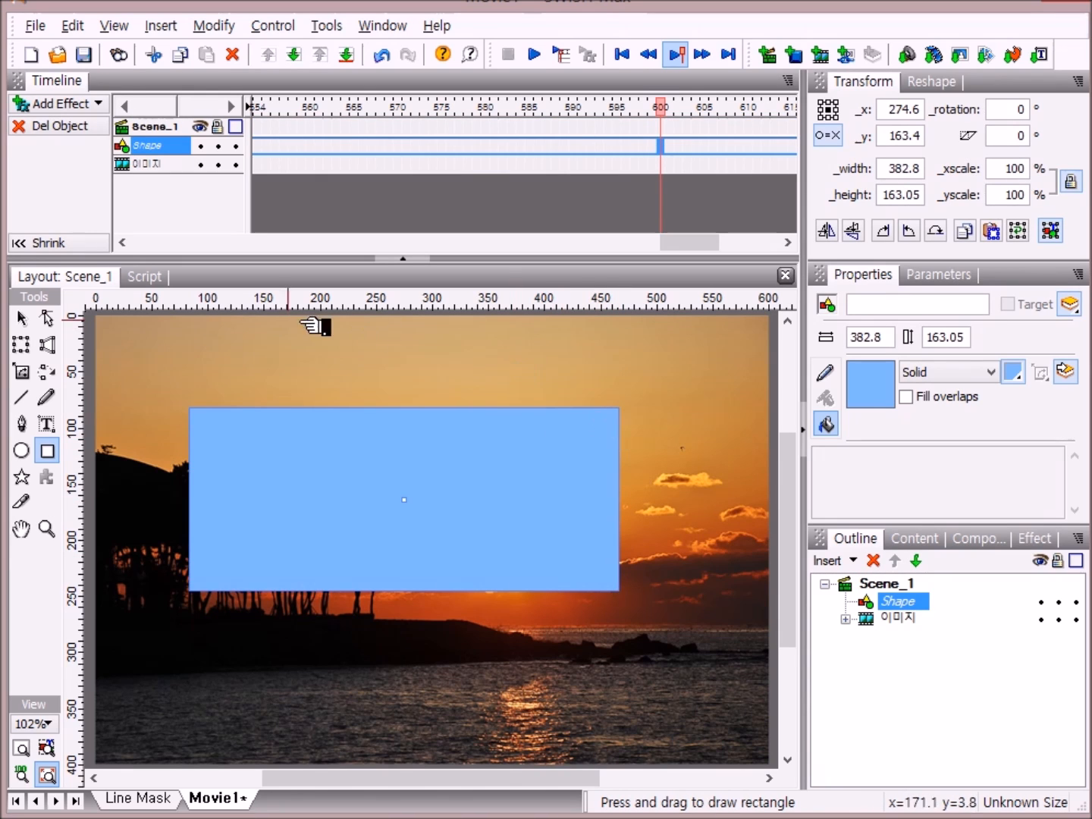
{"action": "left_click", "coordinate": [22, 319]}
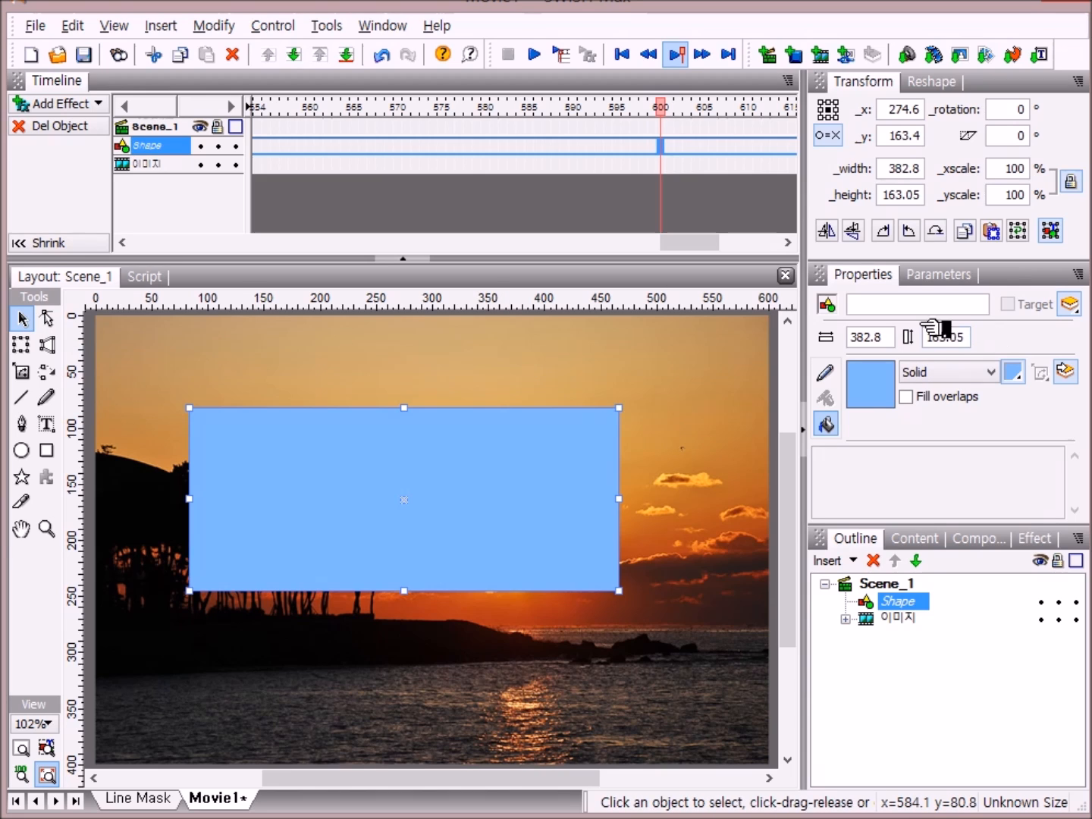
Position the blue rectangle at x 300 and y 200
{"action": "left_click", "coordinate": [832, 136]}
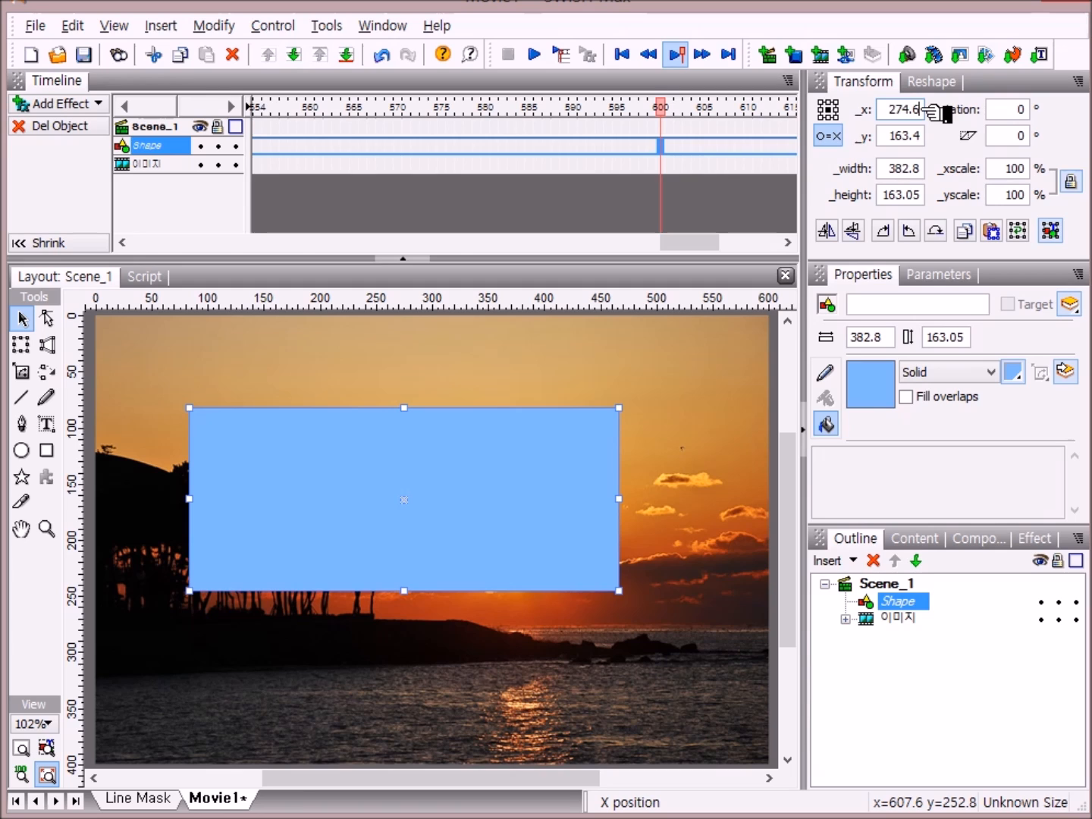
{"action": "key", "text": "BackSpace"}
{"action": "key", "text": "Tab"}
{"action": "type", "text": "20"}
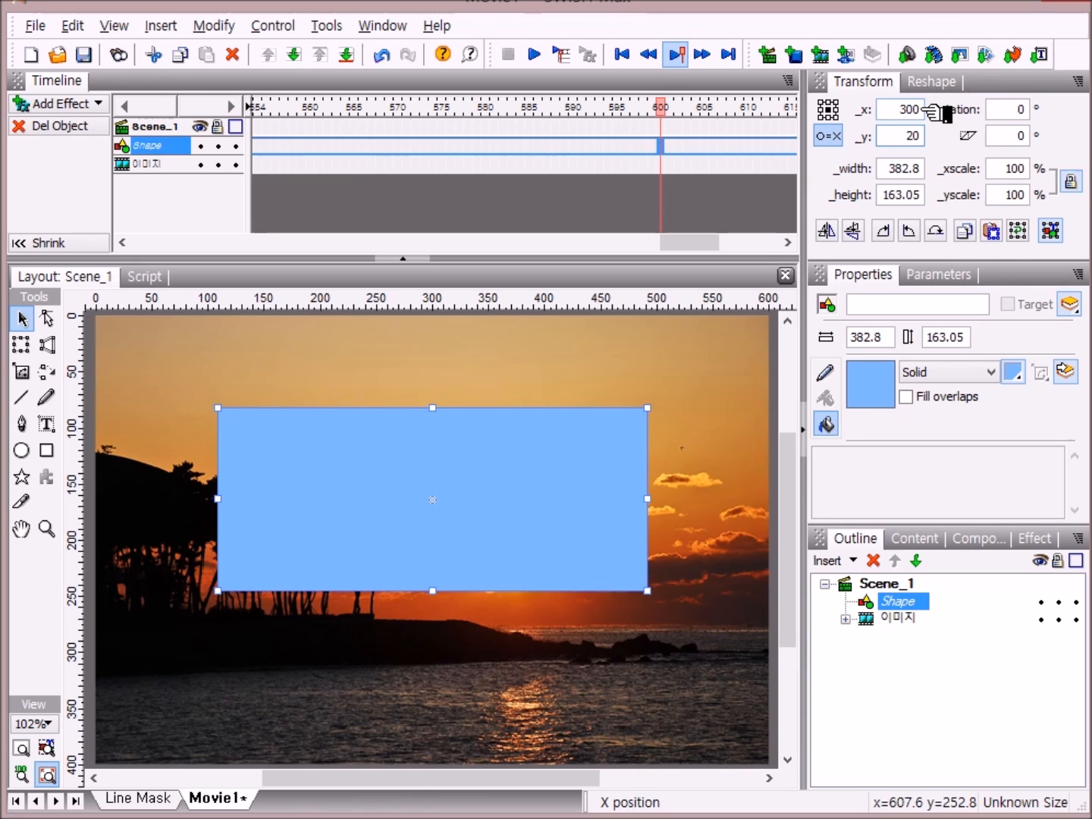
{"action": "type", "text": "0"}
{"action": "key", "text": "Tab"}
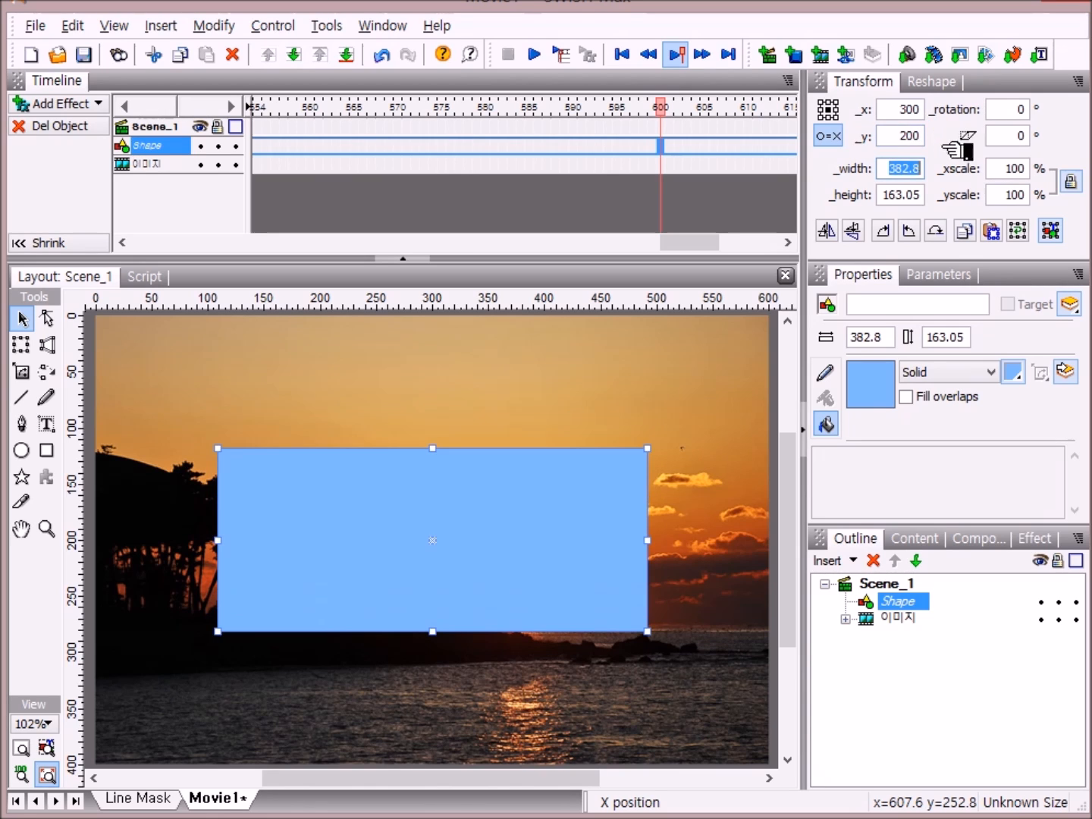
Set the blue rectangle's width to 600 and its height to 400
{"action": "type", "text": "600"}
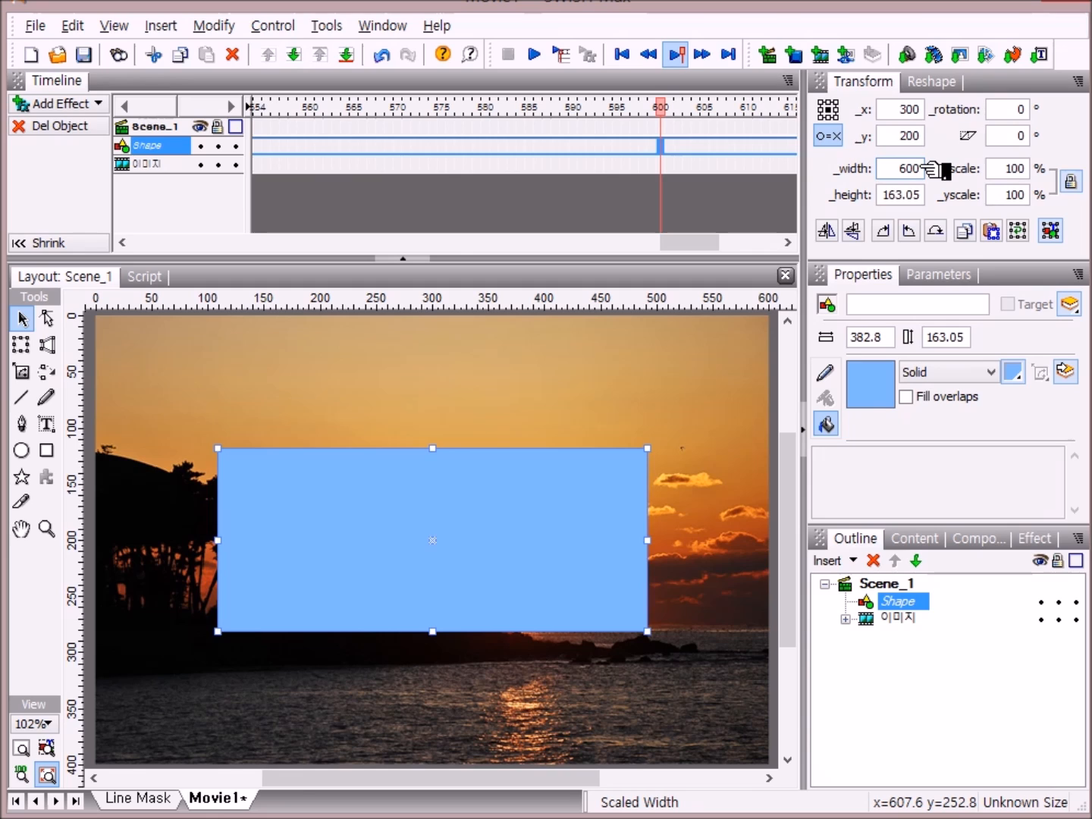
{"action": "key", "text": "Tab"}
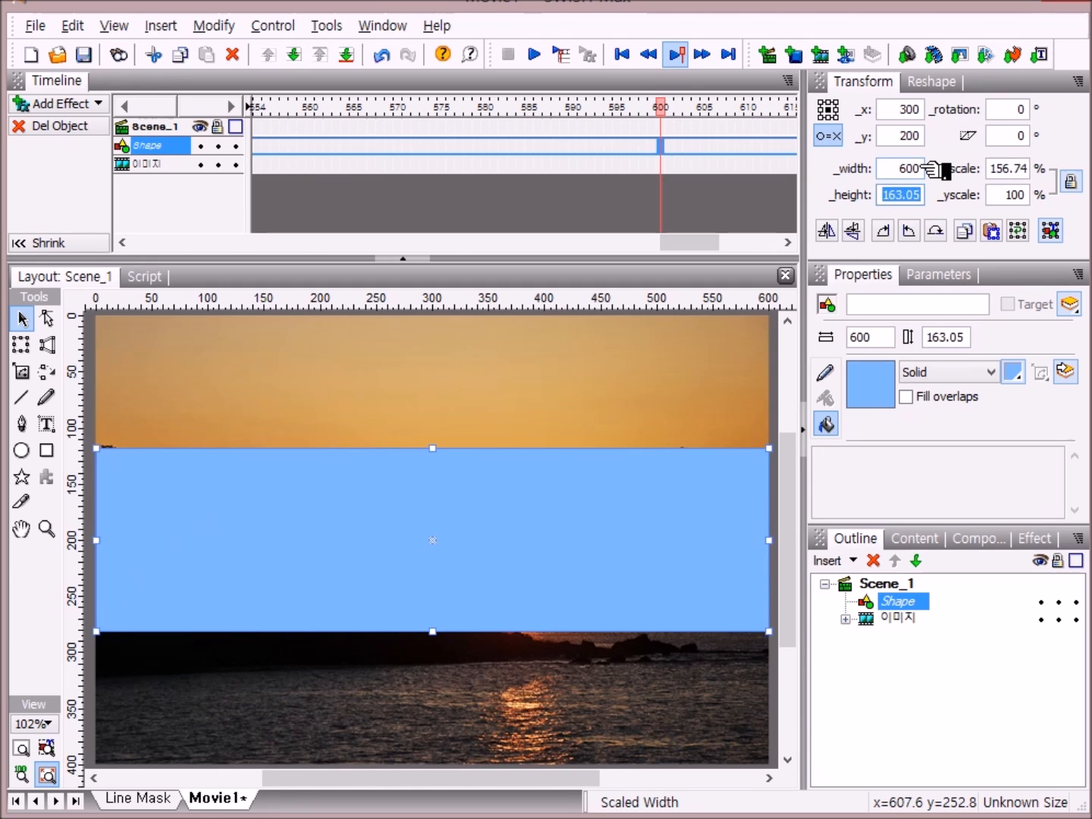
{"action": "type", "text": "40"}
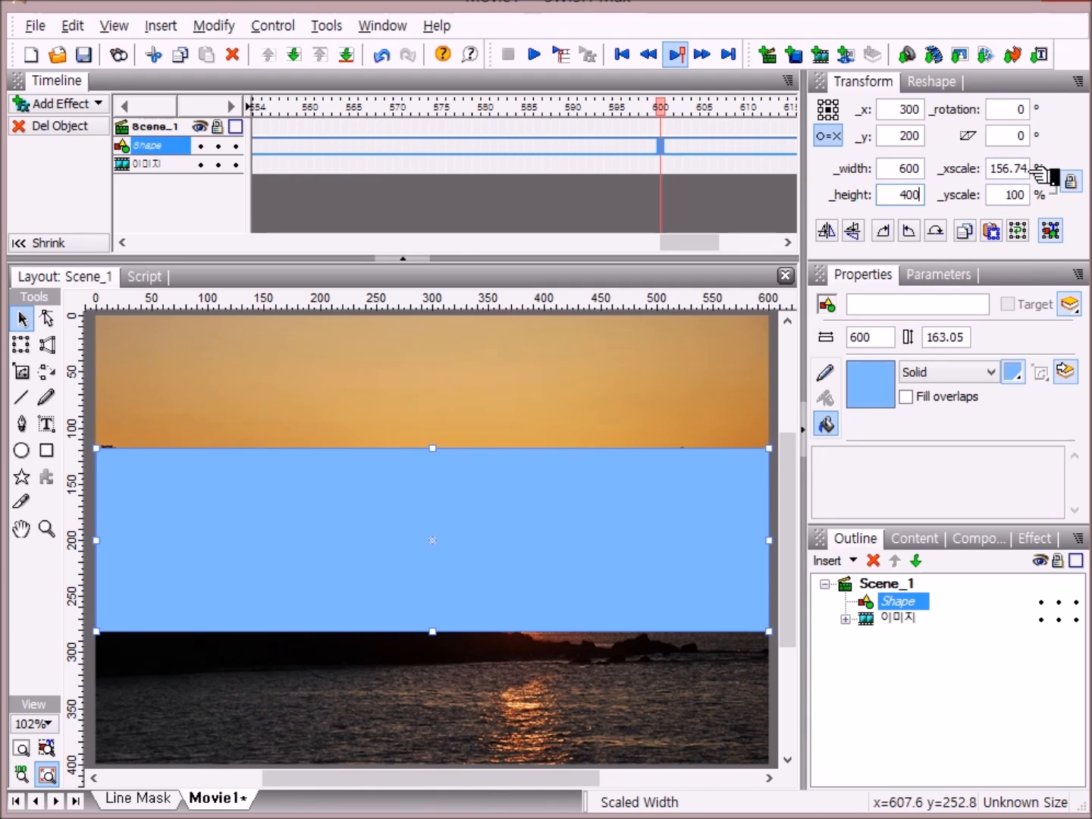
{"action": "type", "text": "0"}
{"action": "key", "text": "Return"}
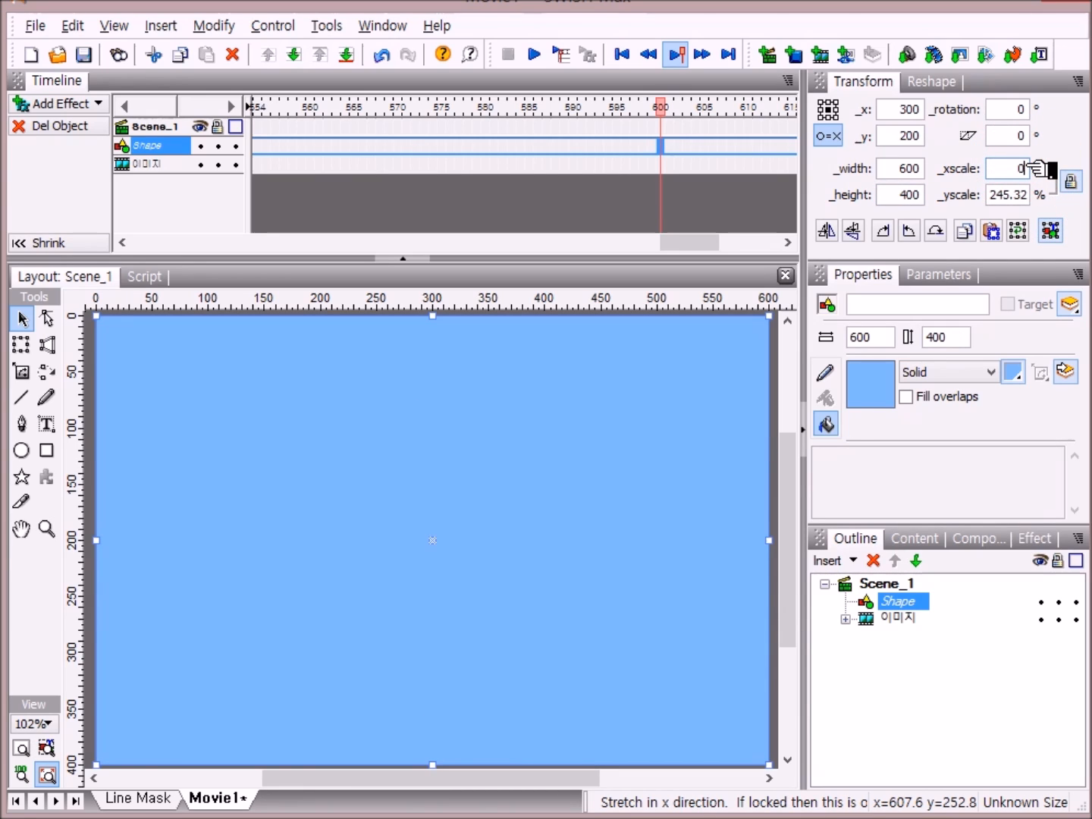
Set the rectangle's x scale and y scale to 0%
{"action": "left_click", "coordinate": [1025, 169]}
{"action": "type", "text": "0"}
{"action": "key", "text": "Tab"}
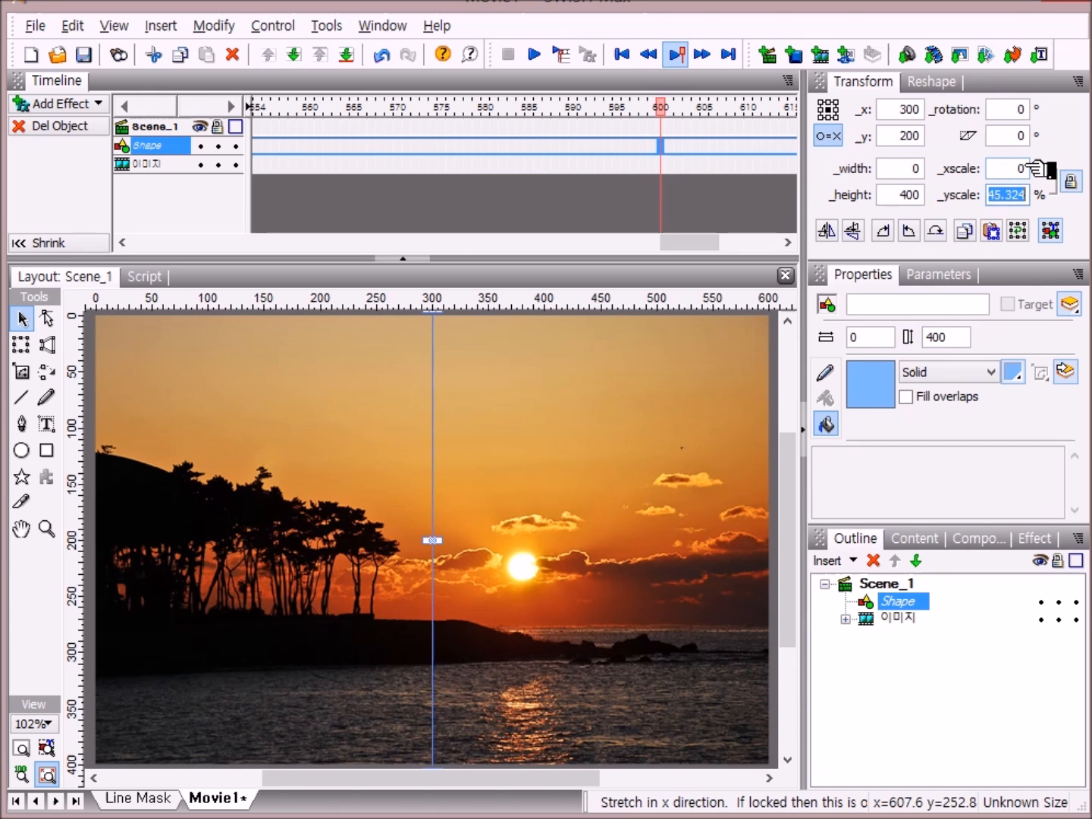
{"action": "type", "text": "0"}
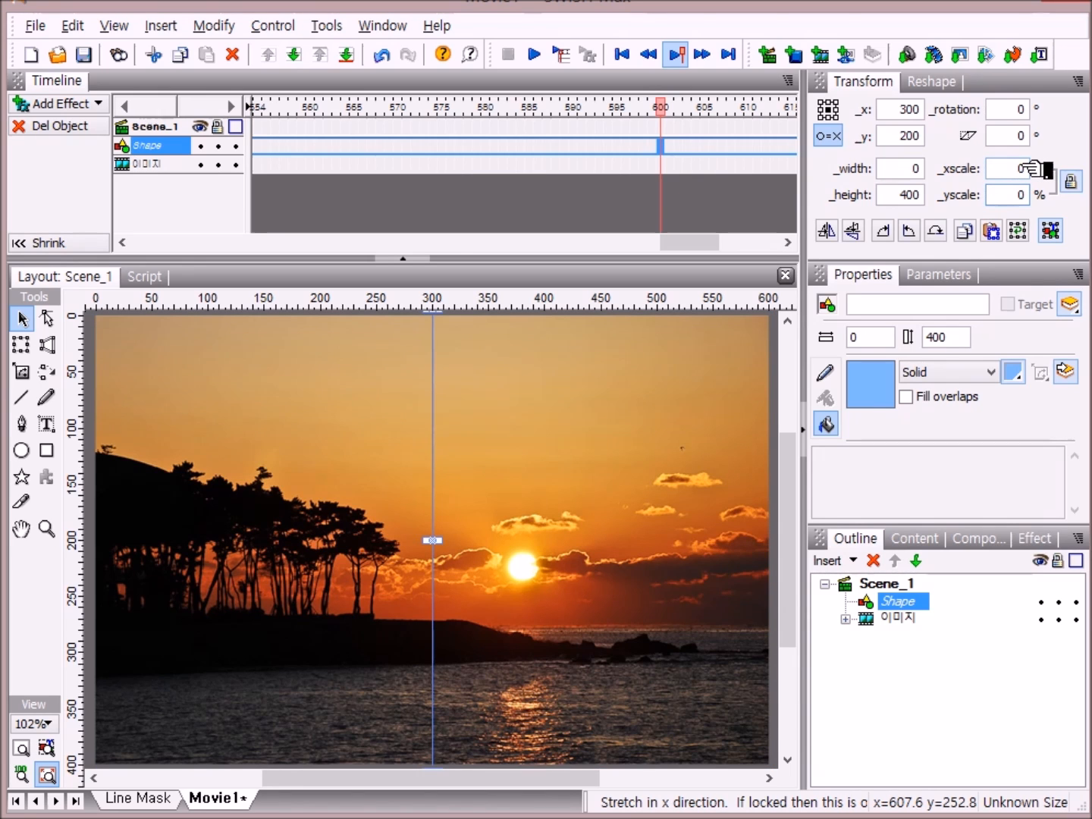
{"action": "key", "text": "Return"}
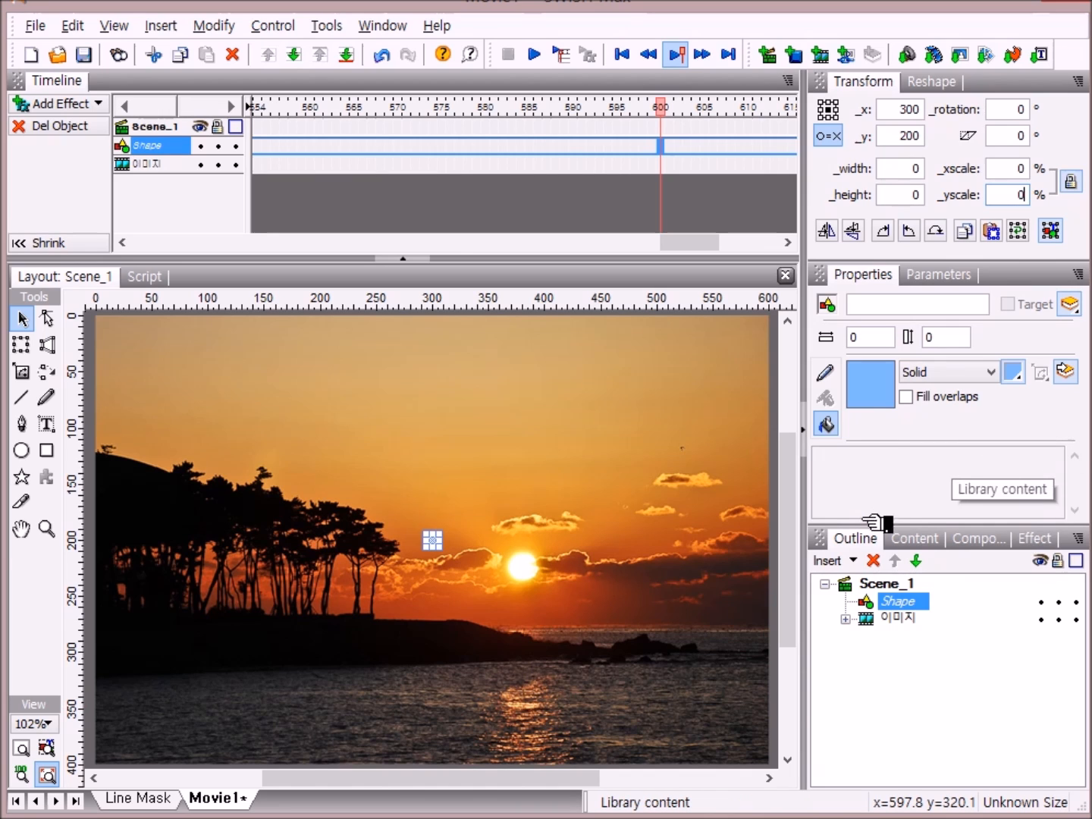
Rename the rectangle shape to 마스크
{"action": "left_click", "coordinate": [914, 603]}
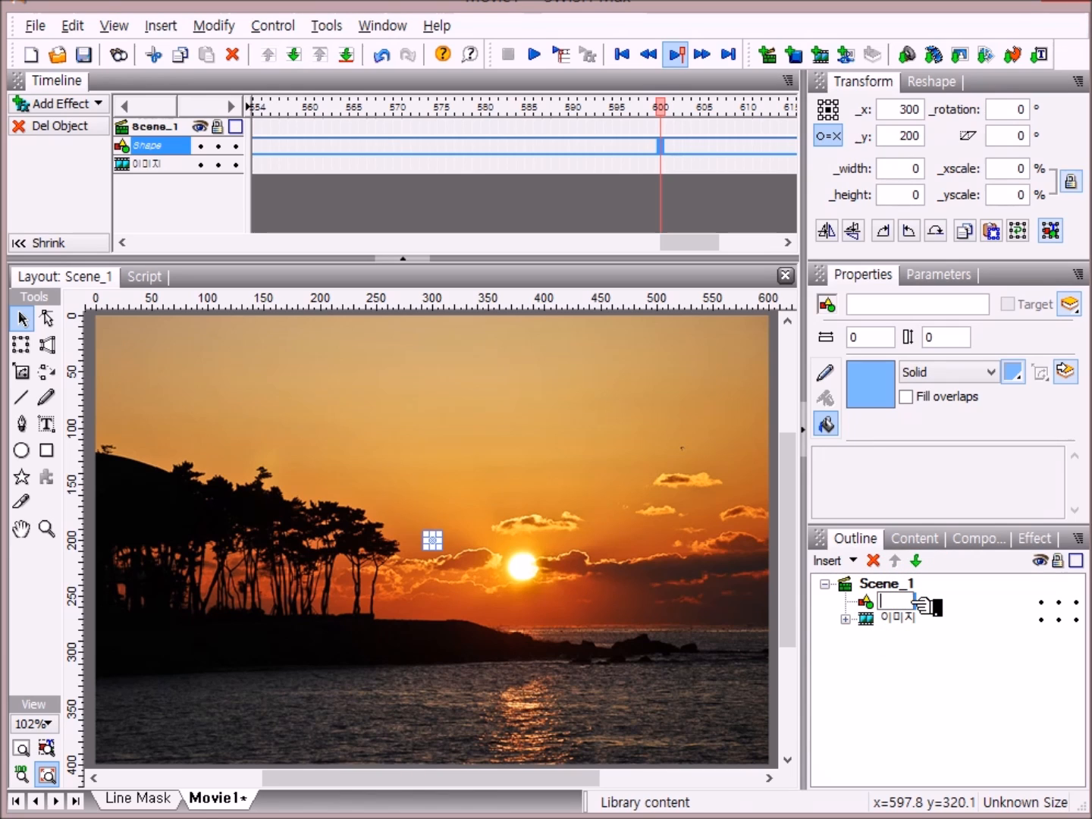
{"action": "type", "text": "미"}
{"action": "type", "text": "스크"}
{"action": "key", "text": "Return"}
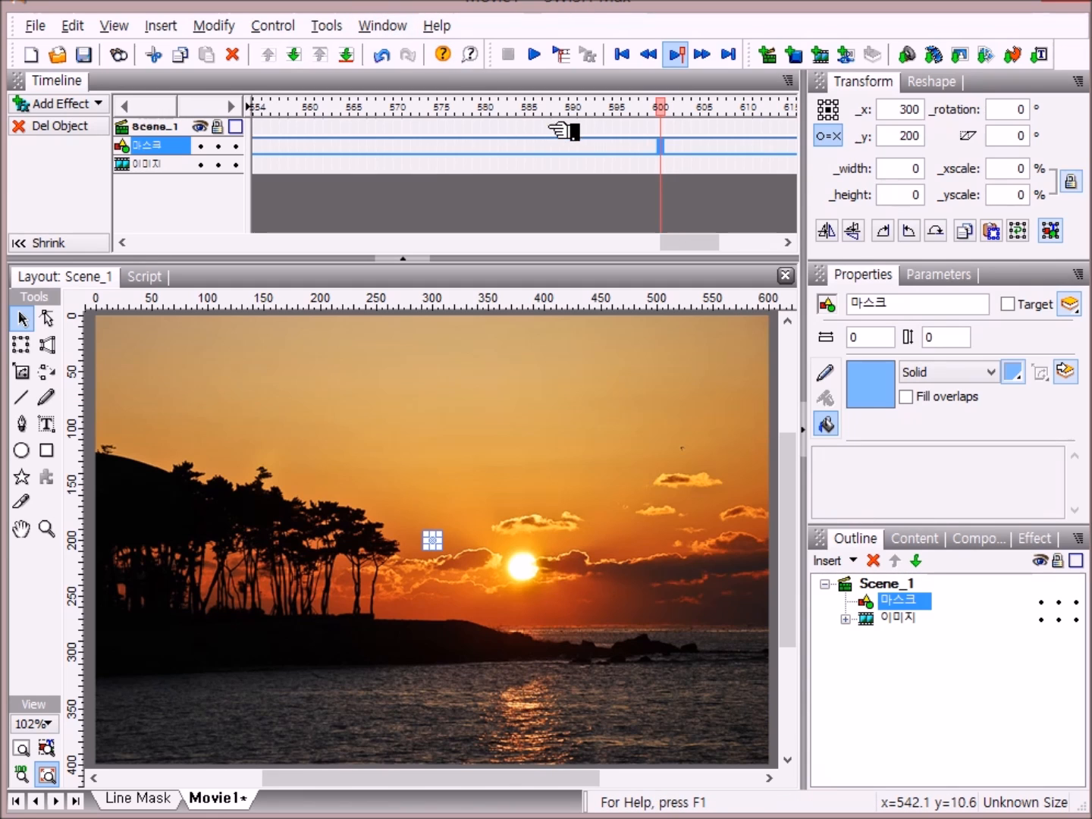
Add a Move effect to the 마스크 shape ending at frame 50 of the timeline
{"action": "left_click_drag", "start_coordinate": [692, 242], "coordinate": [219, 256]}
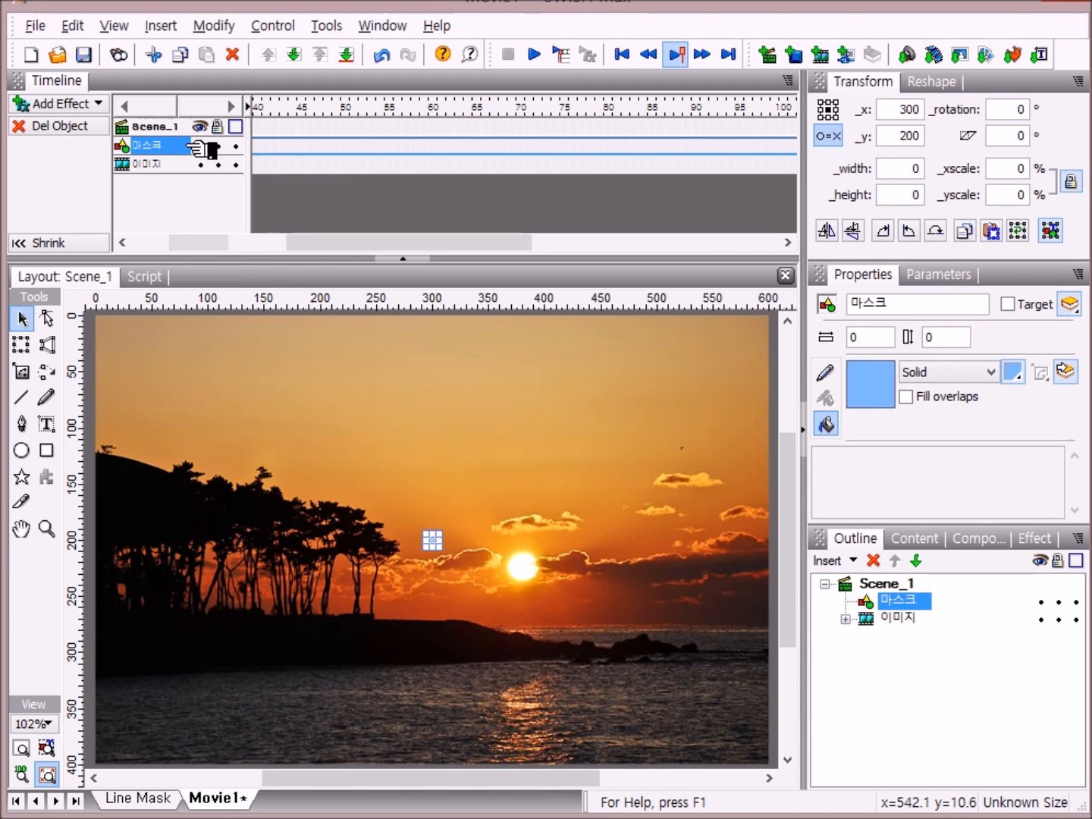
{"action": "left_click", "coordinate": [349, 147]}
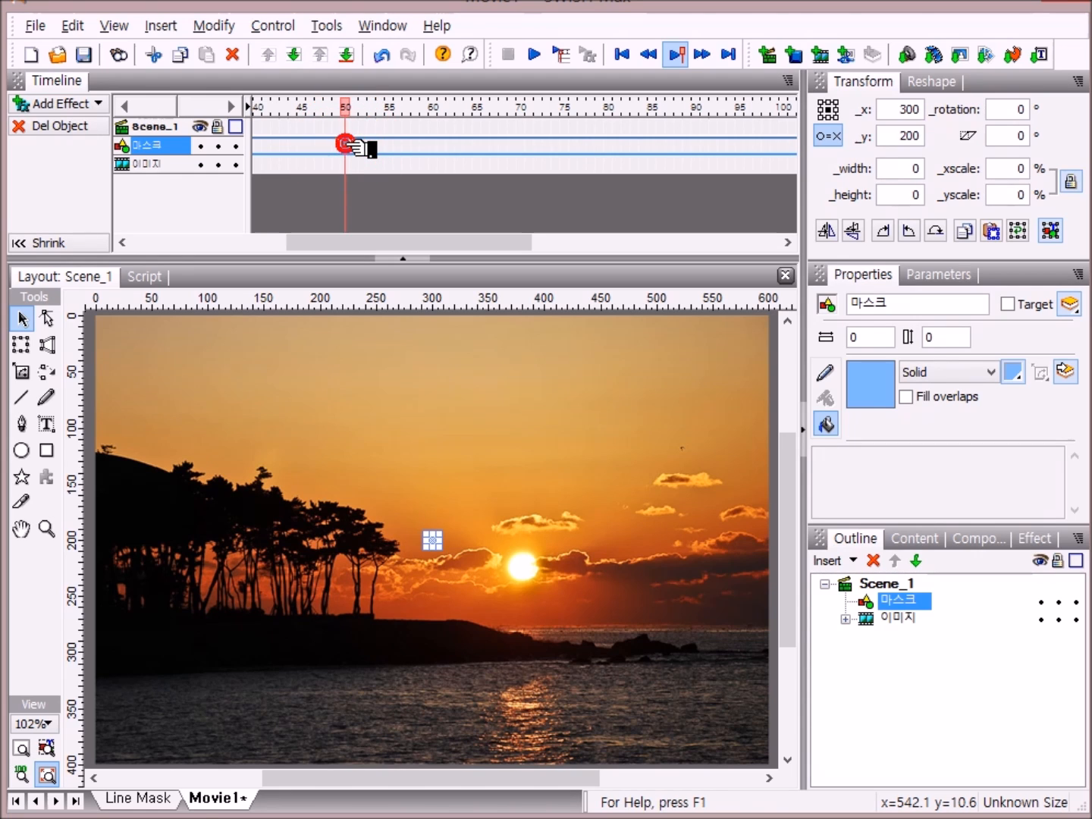
{"action": "double_click", "coordinate": [345, 143]}
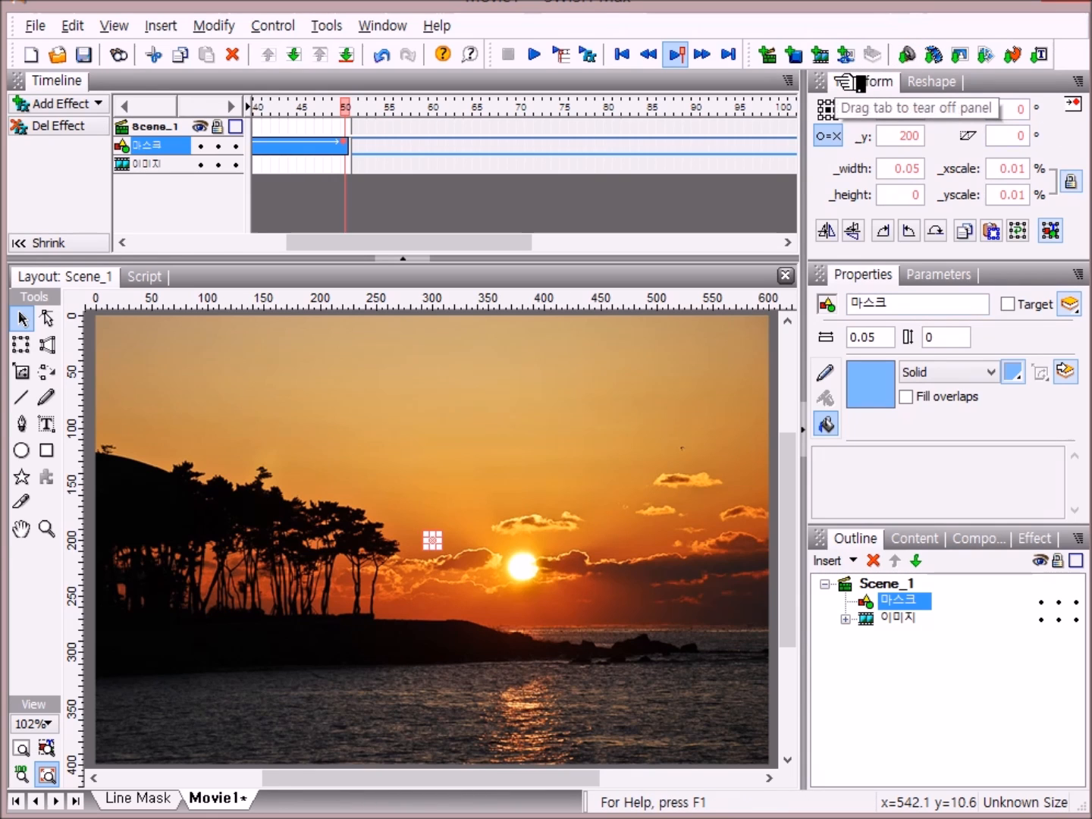
Set the x scale and y scale of the 마스크 shape to 100% at frame 50
{"action": "left_click", "coordinate": [1033, 169]}
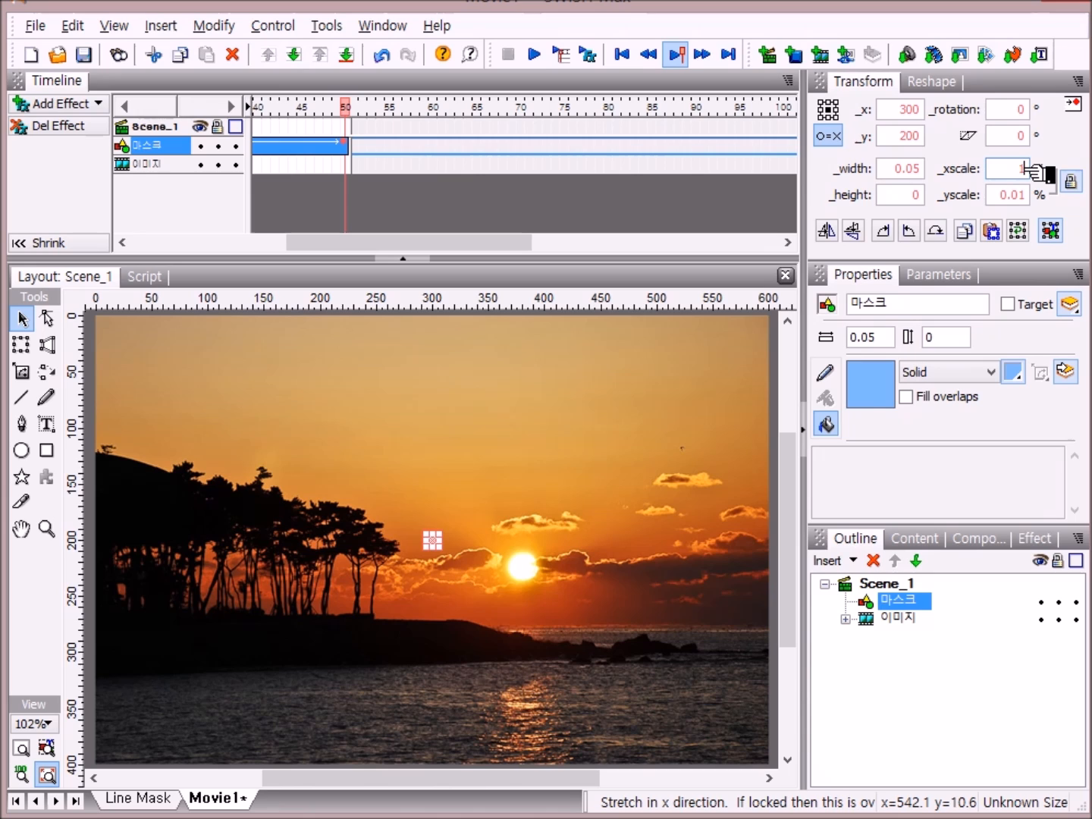
{"action": "type", "text": "100"}
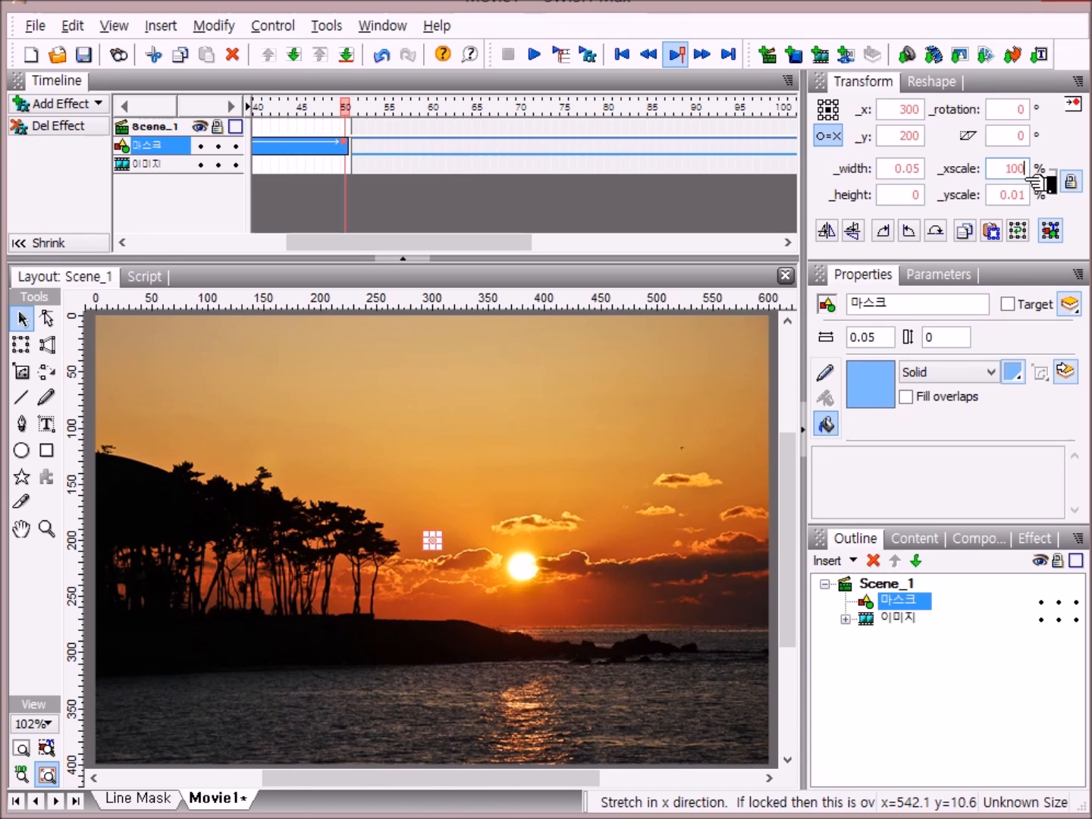
{"action": "left_click", "coordinate": [1033, 196]}
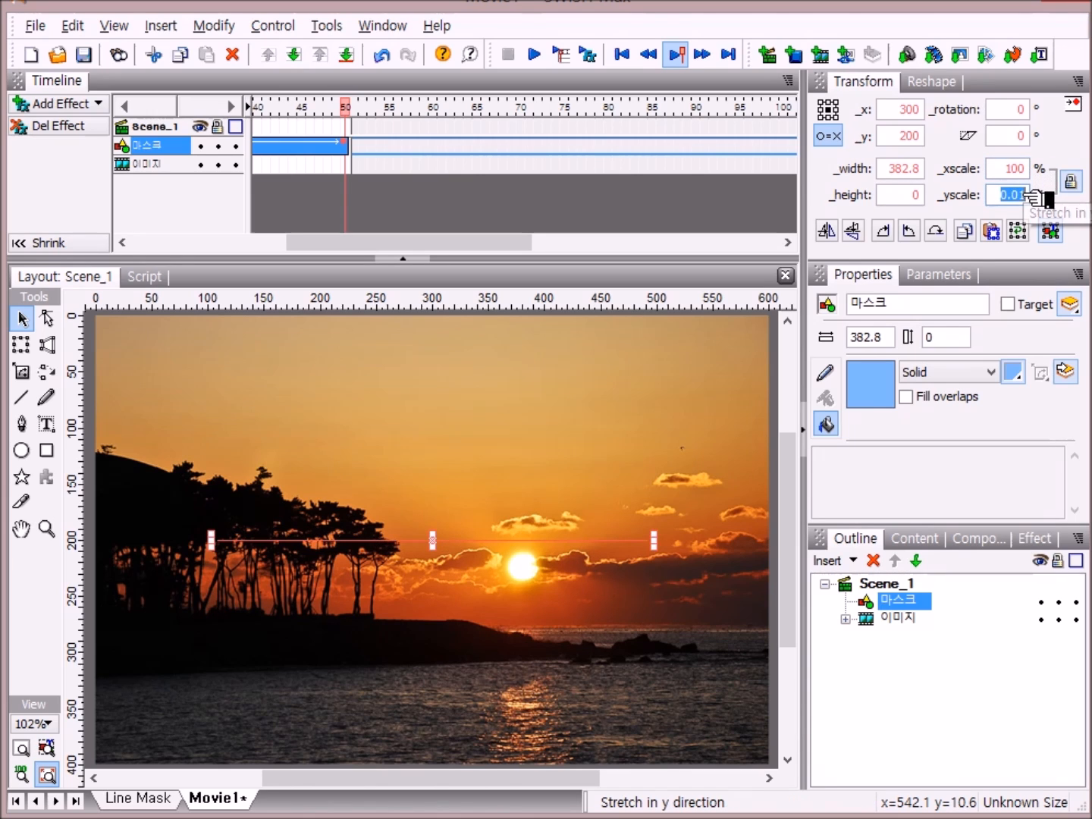
{"action": "type", "text": "10"}
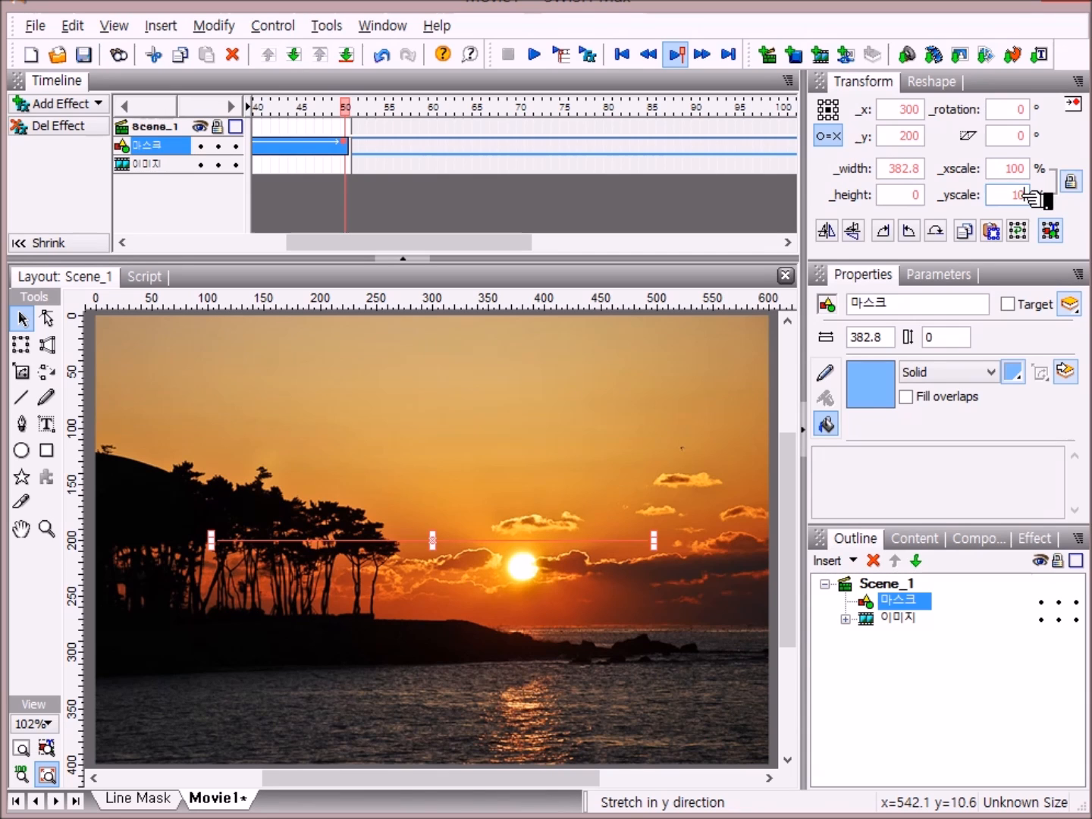
Set the width of the 마스크 shape to 600 and its height to 400 at frame 50
{"action": "left_click", "coordinate": [921, 168]}
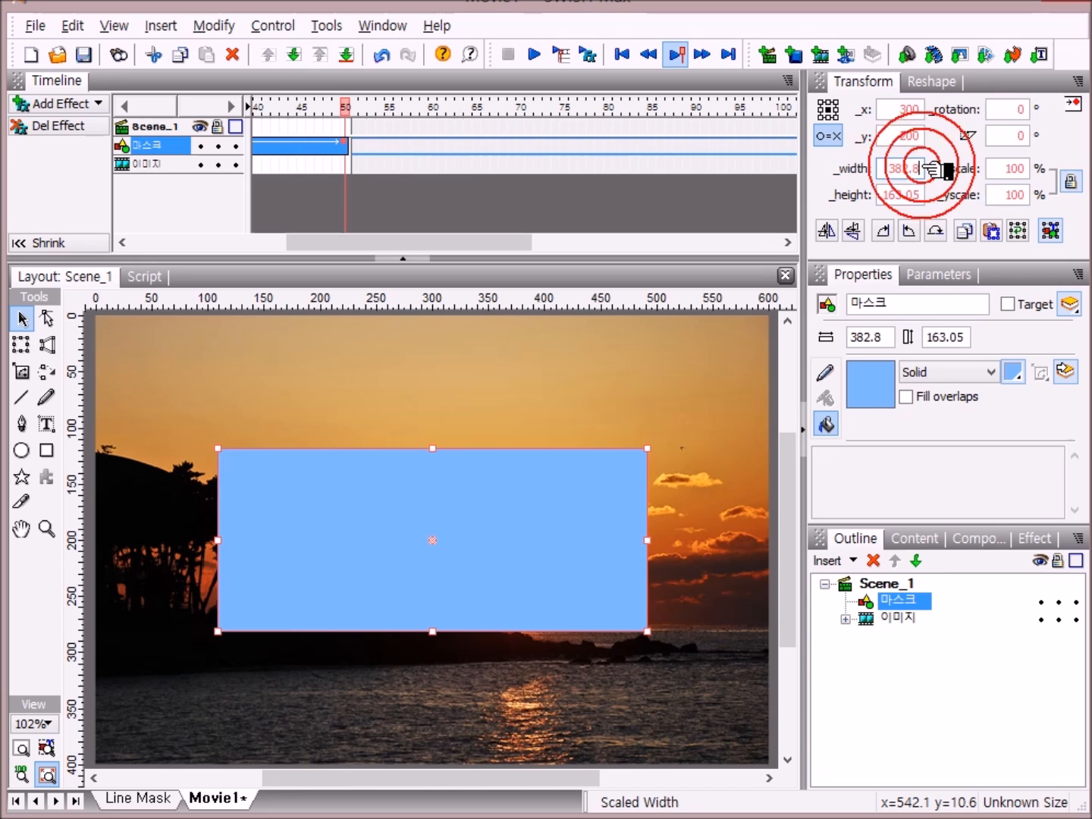
{"action": "key", "text": "BackSpace"}
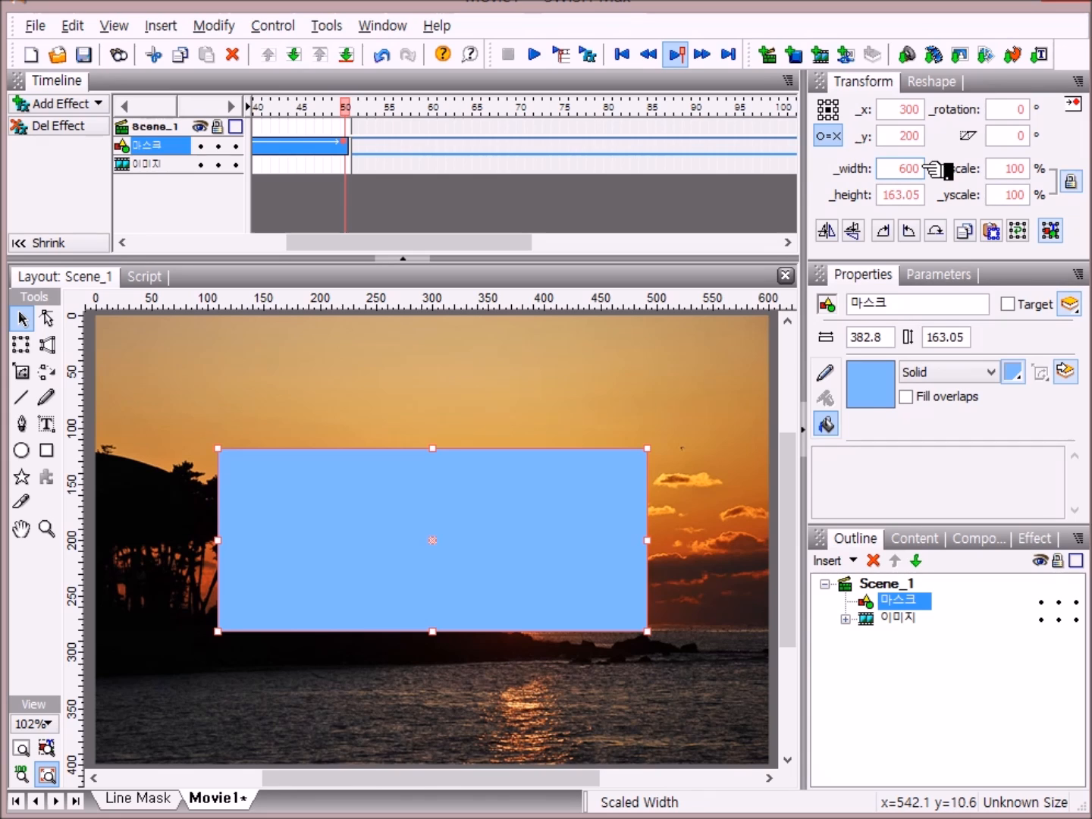
{"action": "type", "text": "600"}
{"action": "key", "text": "Tab"}
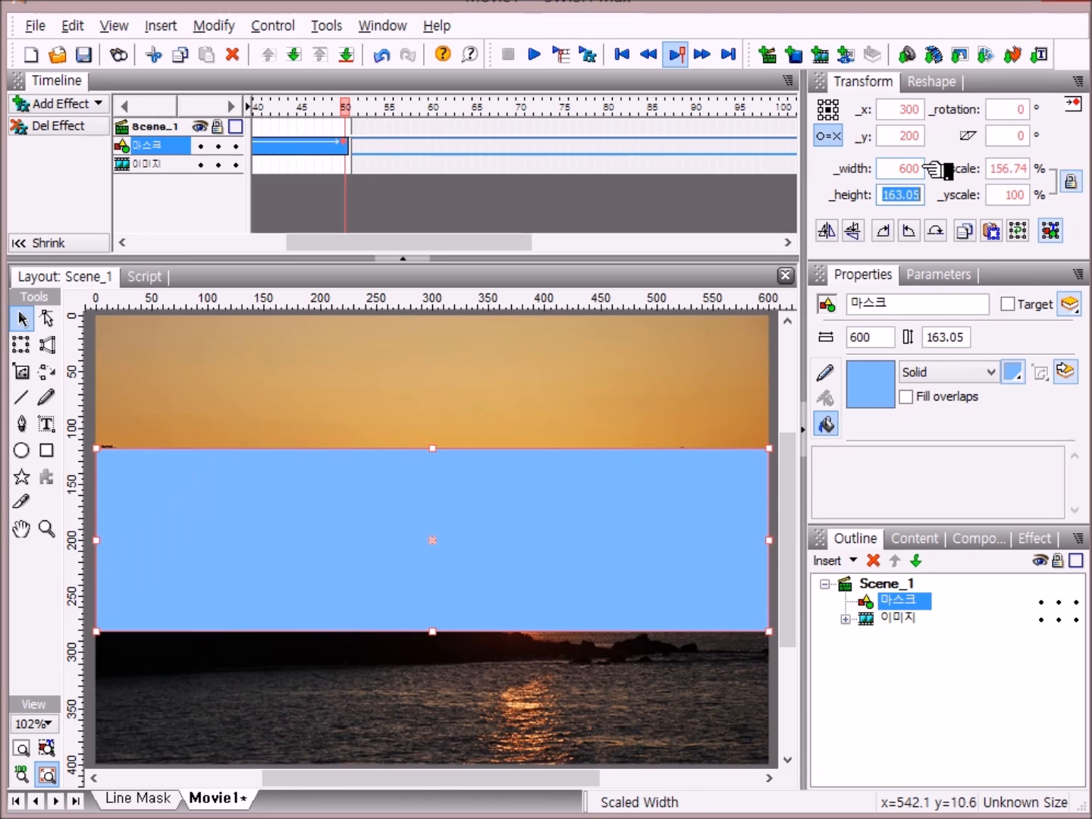
{"action": "type", "text": "40"}
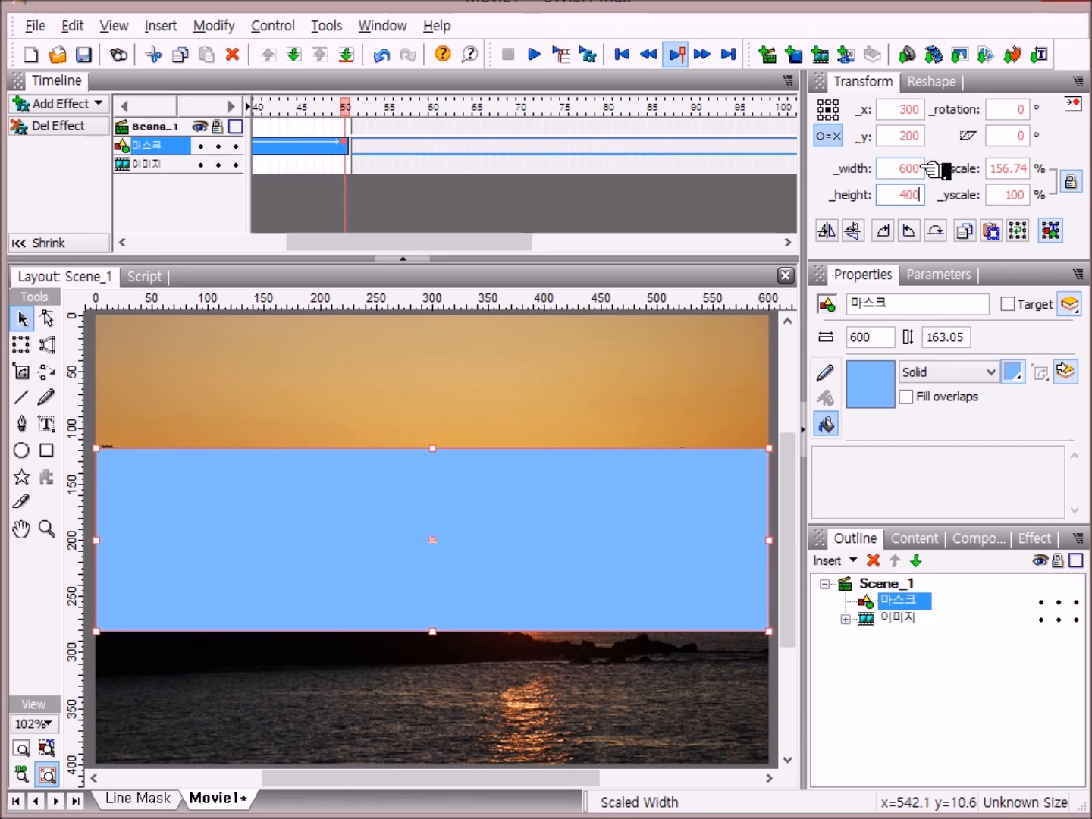
{"action": "type", "text": "0"}
{"action": "key", "text": "Return"}
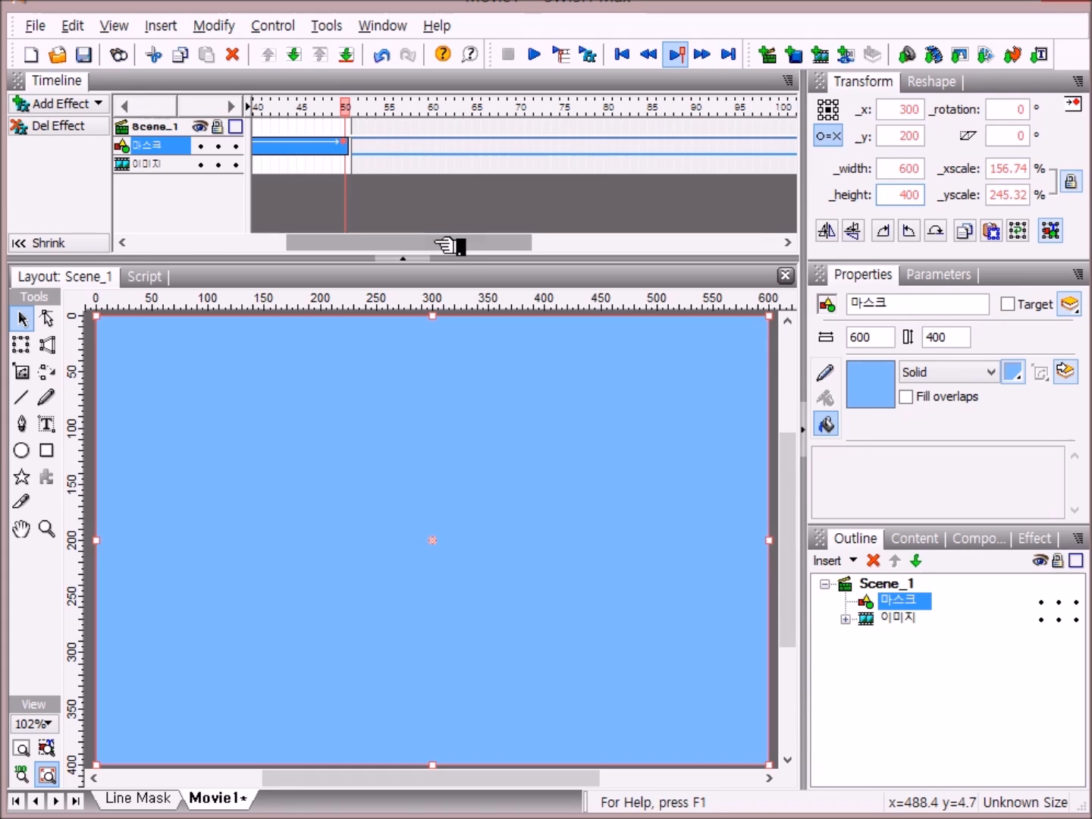
Add a second Move effect to the 마스크 shape from frame 101 to frame 150
{"action": "left_click_drag", "start_coordinate": [418, 243], "coordinate": [489, 244]}
{"action": "left_click_drag", "start_coordinate": [410, 243], "coordinate": [520, 254]}
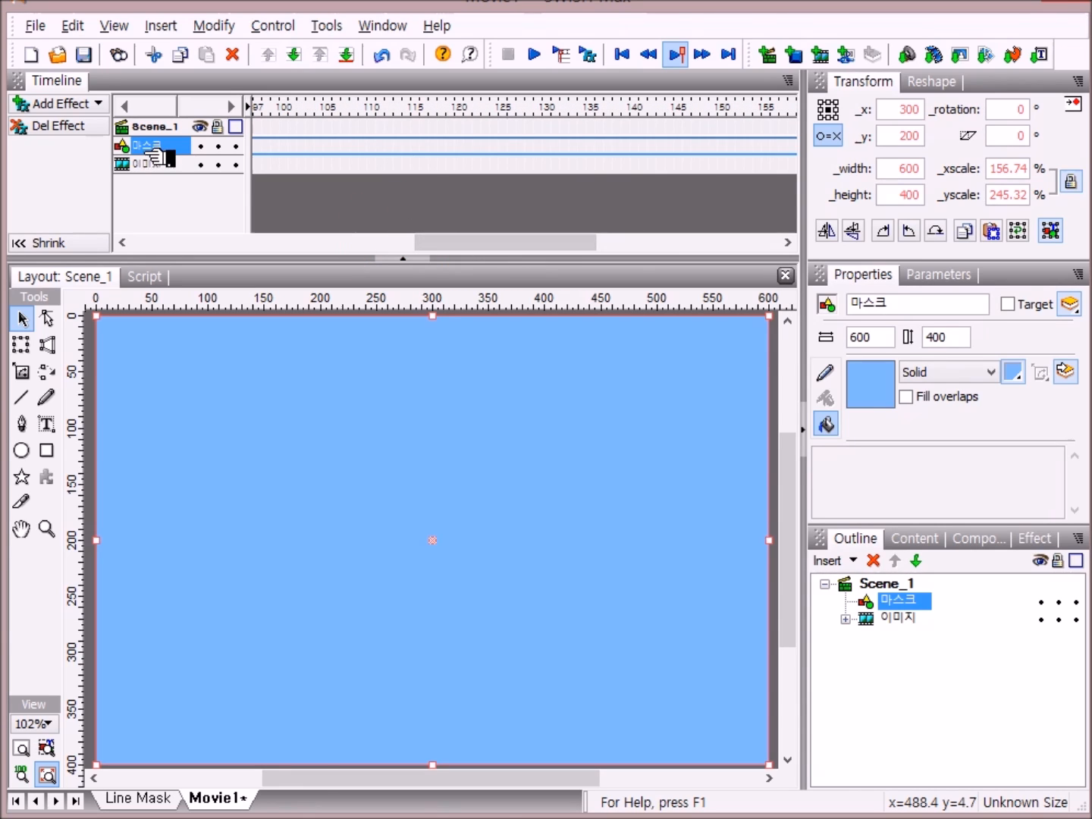
{"action": "left_click", "coordinate": [293, 146]}
{"action": "right_click", "coordinate": [295, 147]}
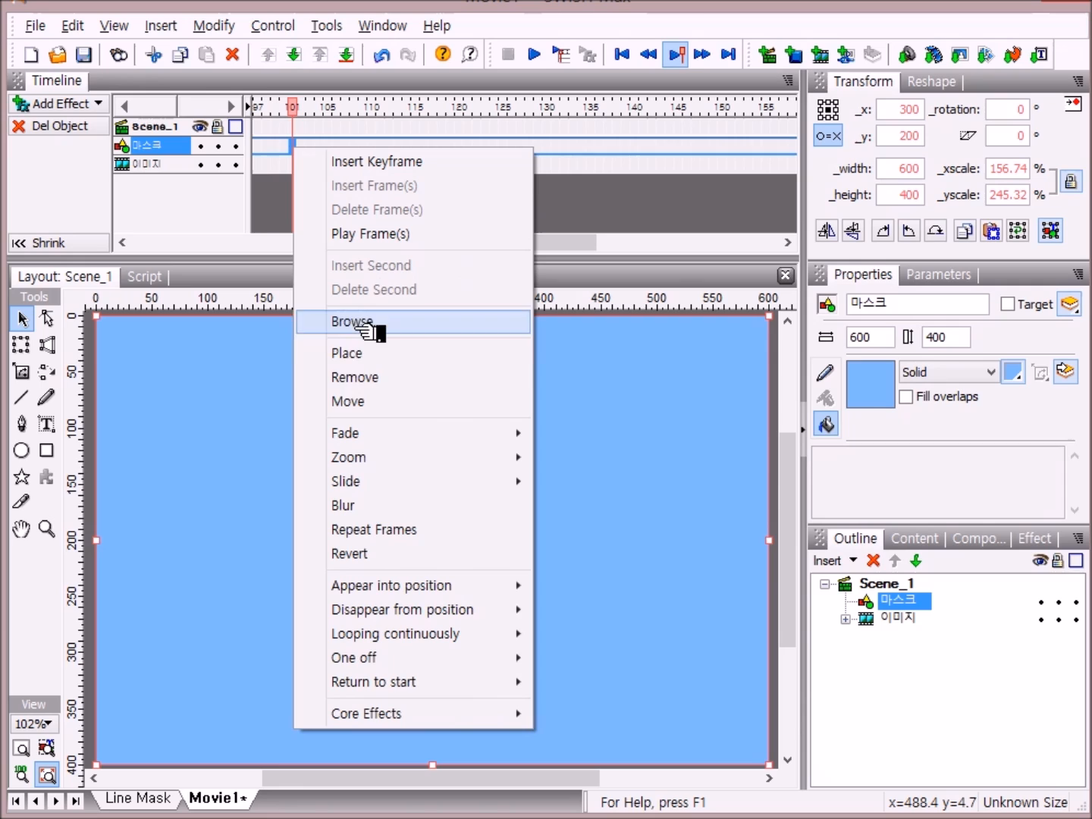
{"action": "left_click", "coordinate": [386, 407]}
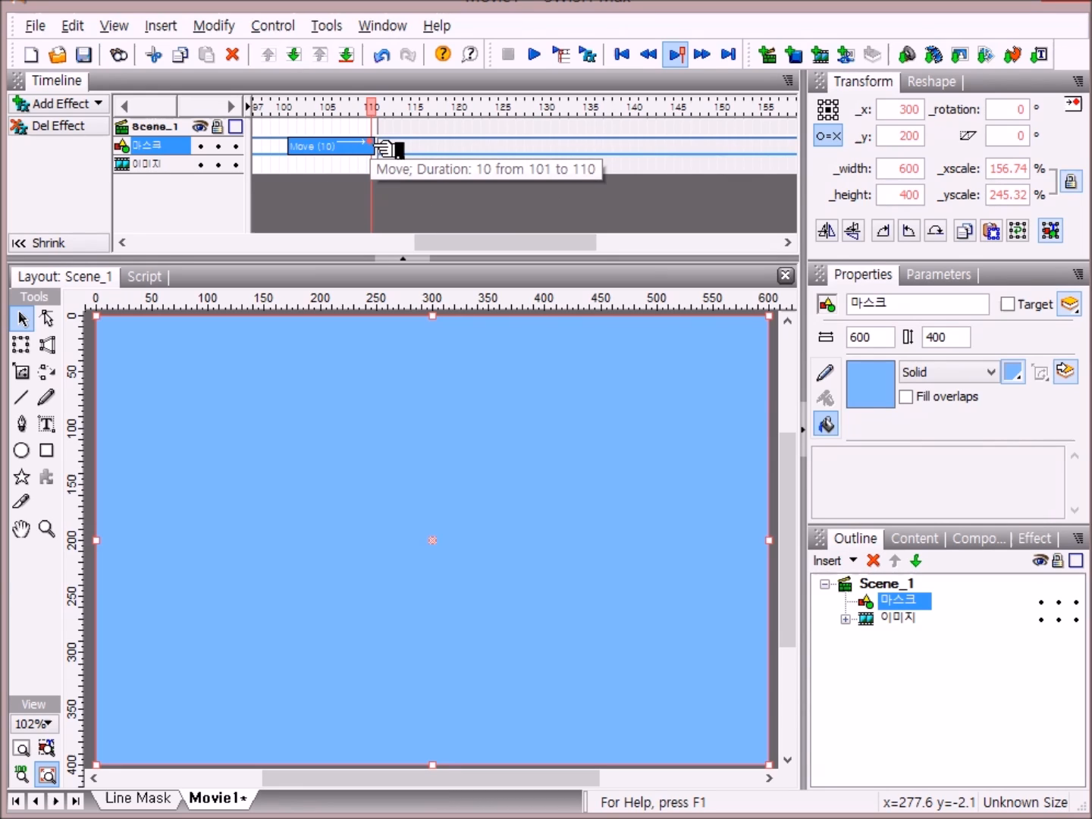
{"action": "mouse_move", "coordinate": [377, 144]}
{"action": "left_mouse_down"}
{"action": "mouse_move", "coordinate": [551, 161]}
{"action": "mouse_move", "coordinate": [724, 145]}
{"action": "left_mouse_up"}
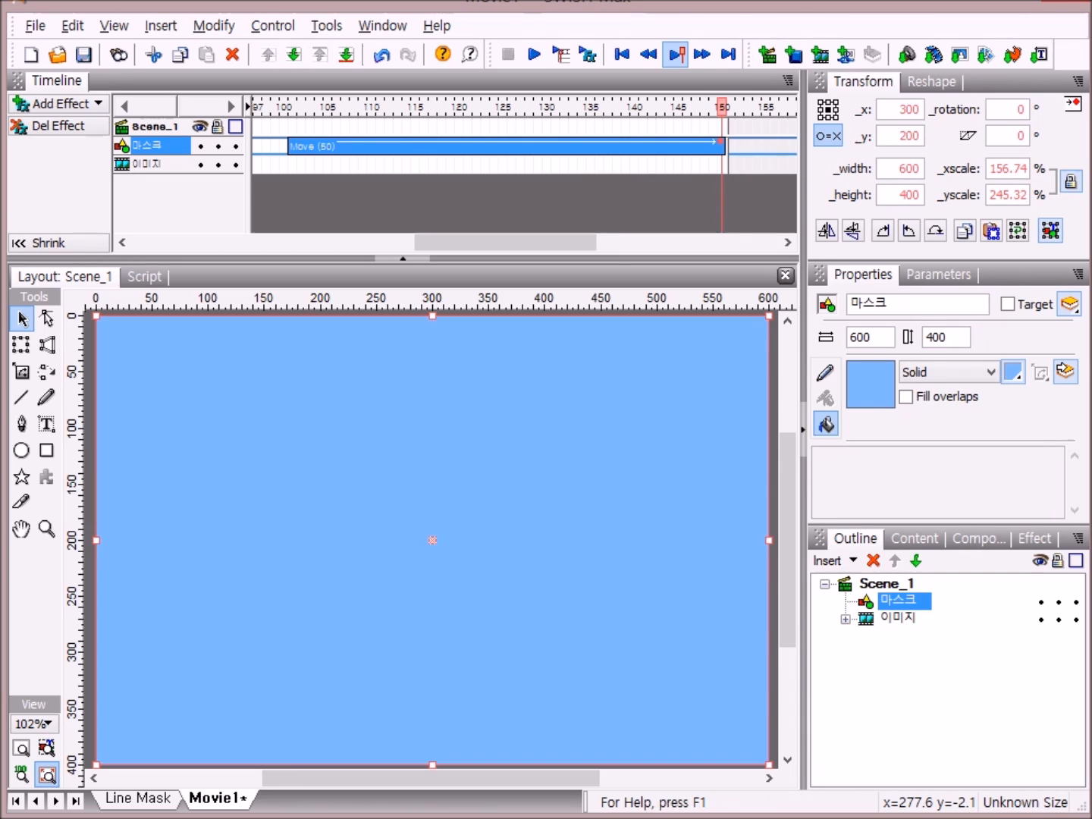
Set the x scale and y scale of the 마스크 shape to 0% at frame 150
{"action": "left_click", "coordinate": [1026, 169]}
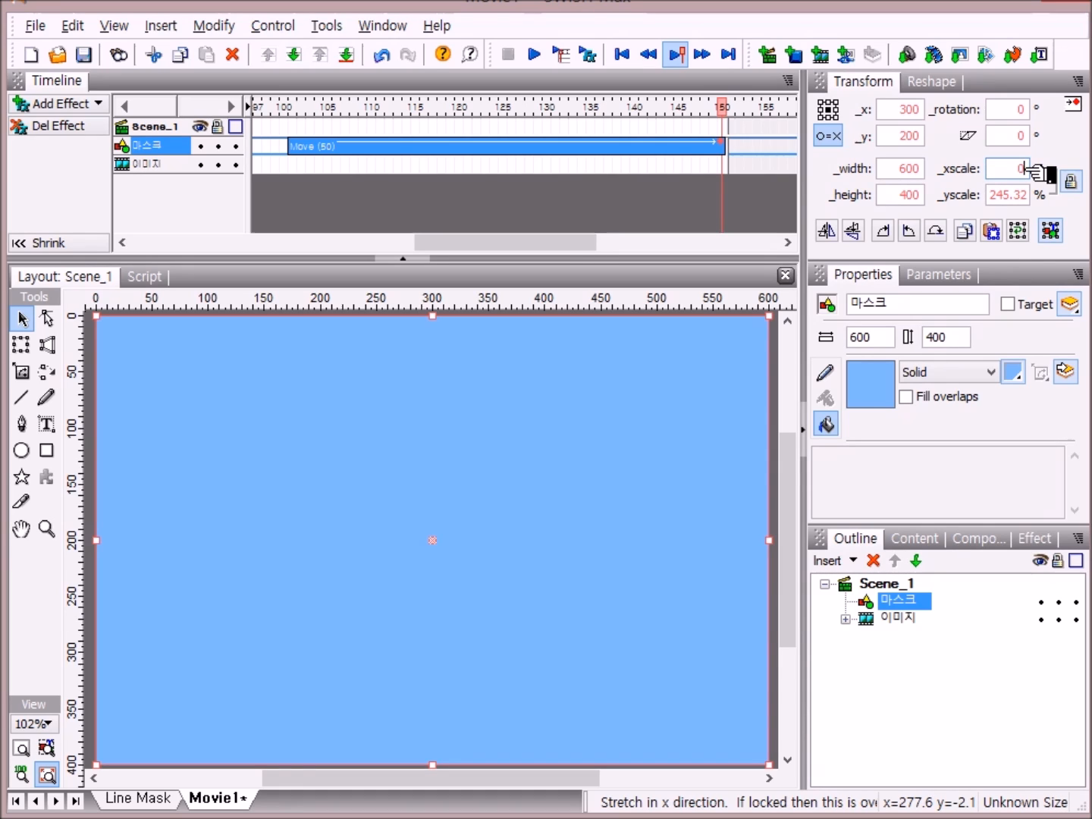
{"action": "key", "text": "Tab"}
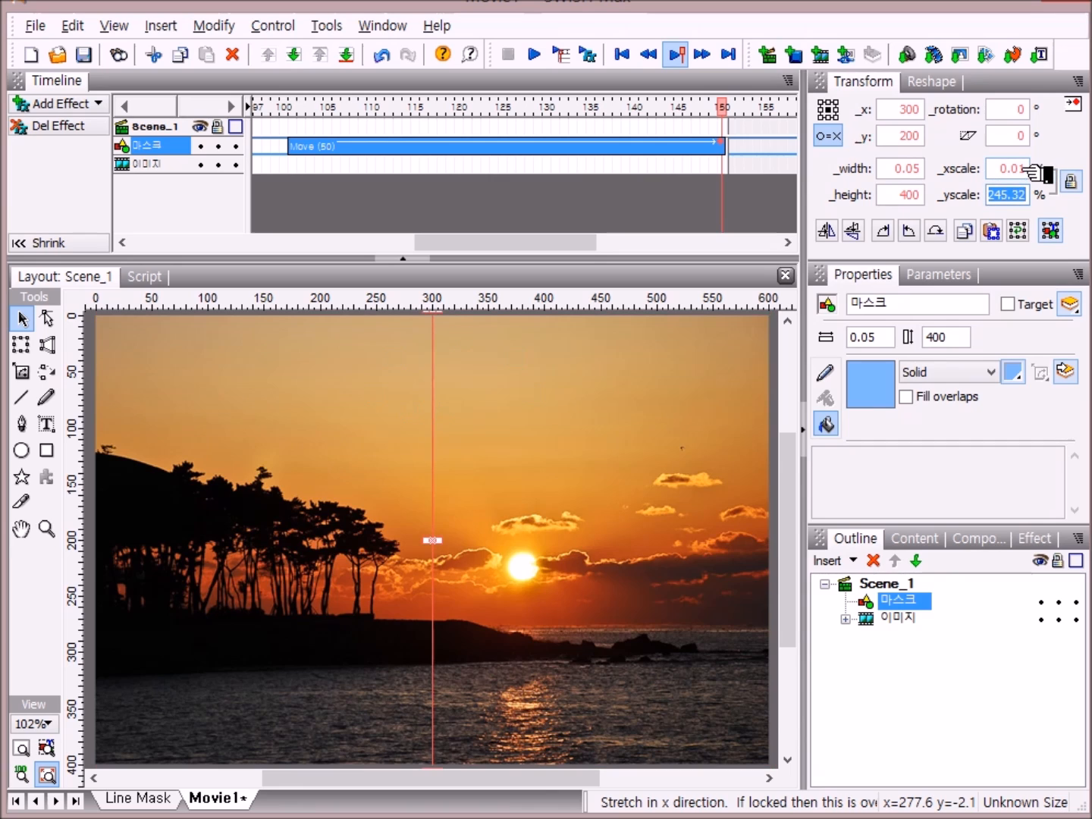
{"action": "type", "text": "0"}
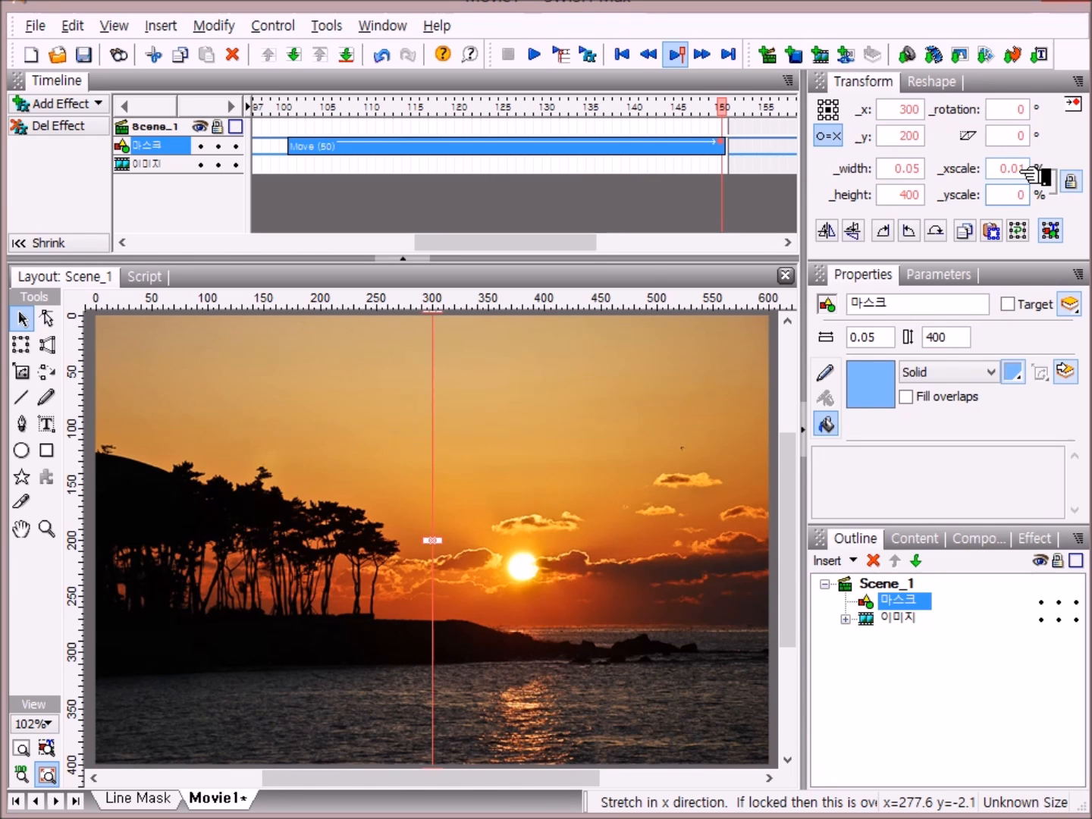
{"action": "key", "text": "Return"}
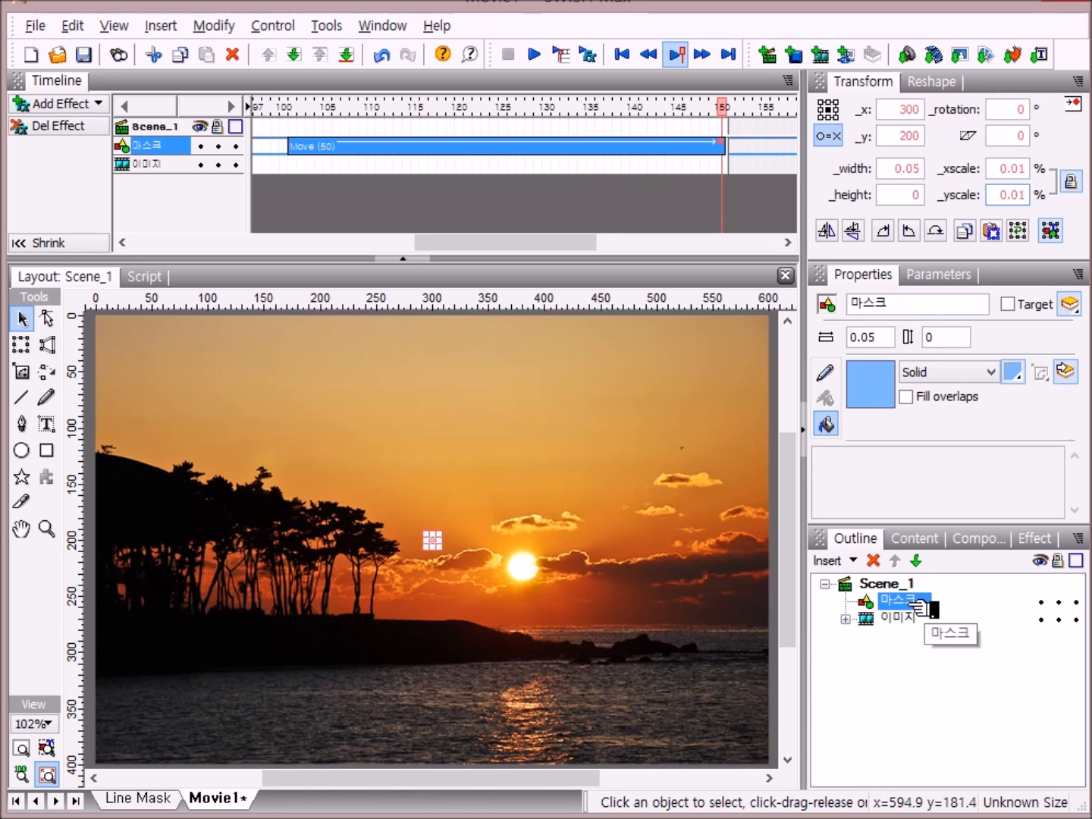
Send the 마스크 shape behind the 이미지 clip and group the two as a movie clip
{"action": "left_click", "coordinate": [918, 562]}
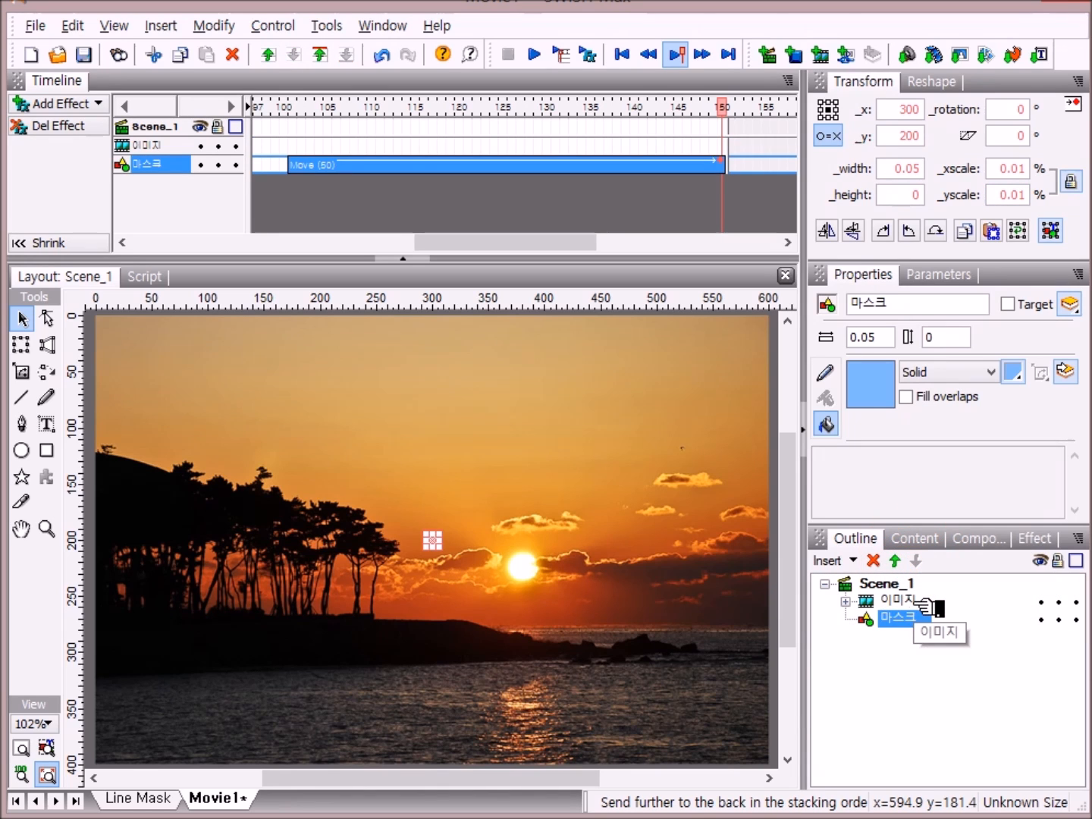
{"action": "left_click", "coordinate": [923, 605], "text": "shift"}
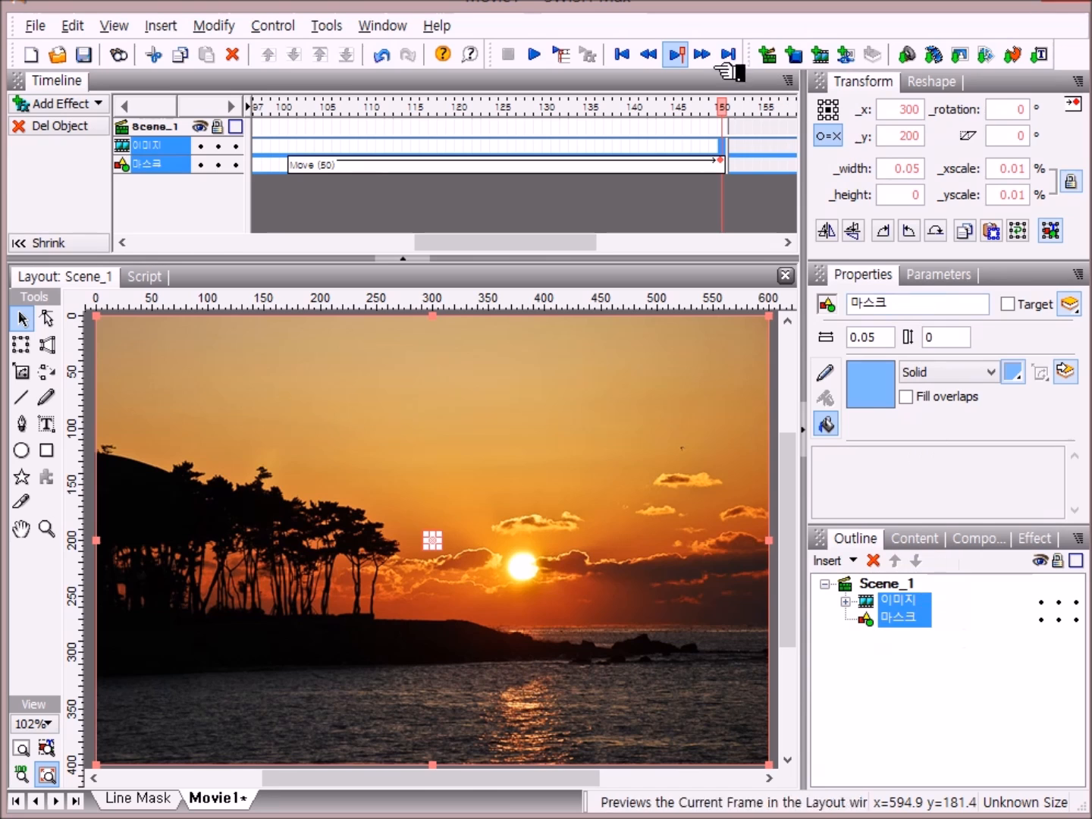
{"action": "left_click", "coordinate": [215, 26]}
{"action": "mouse_move", "coordinate": [273, 82]}
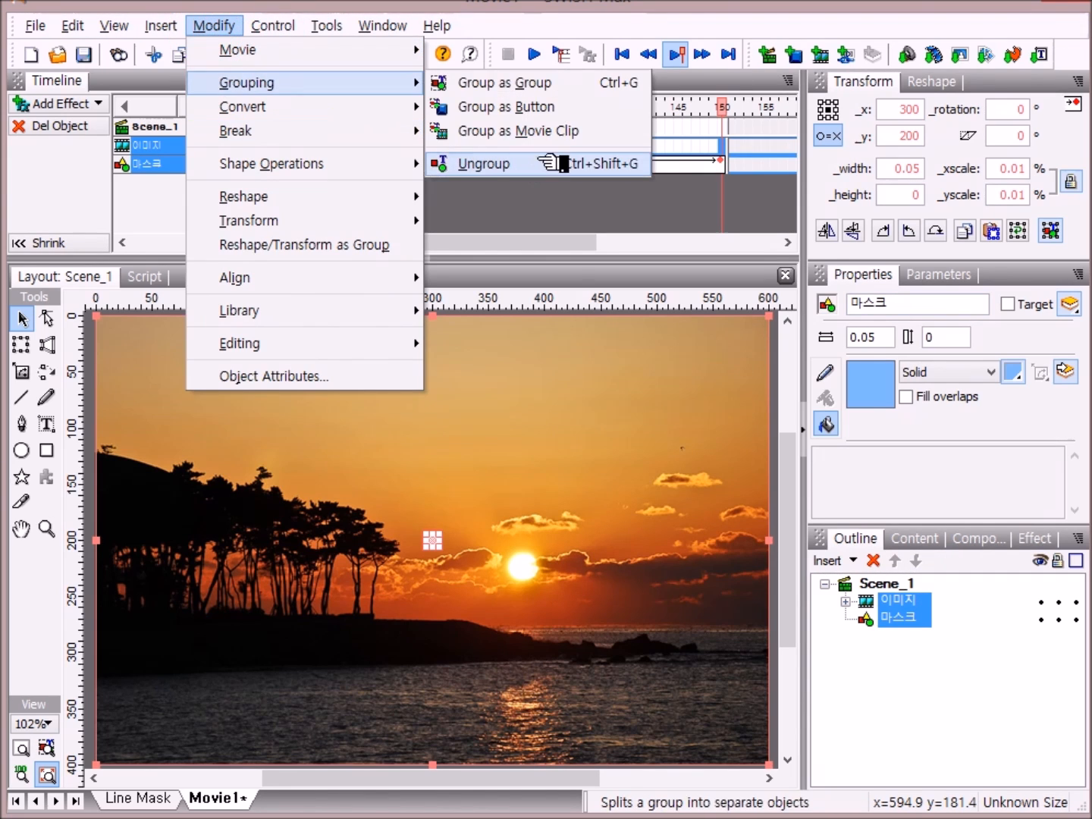
{"action": "left_click", "coordinate": [547, 132]}
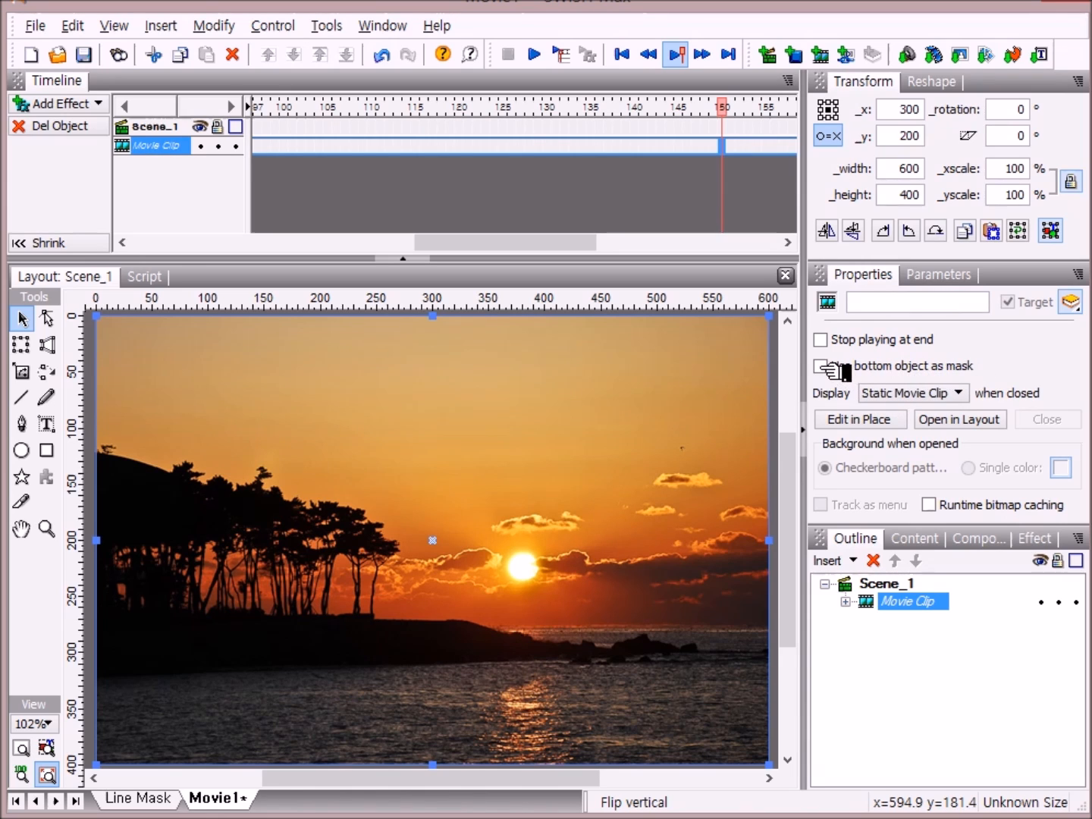
Make the new movie clip use its bottom object as mask and preview the movie
{"action": "left_click", "coordinate": [821, 366]}
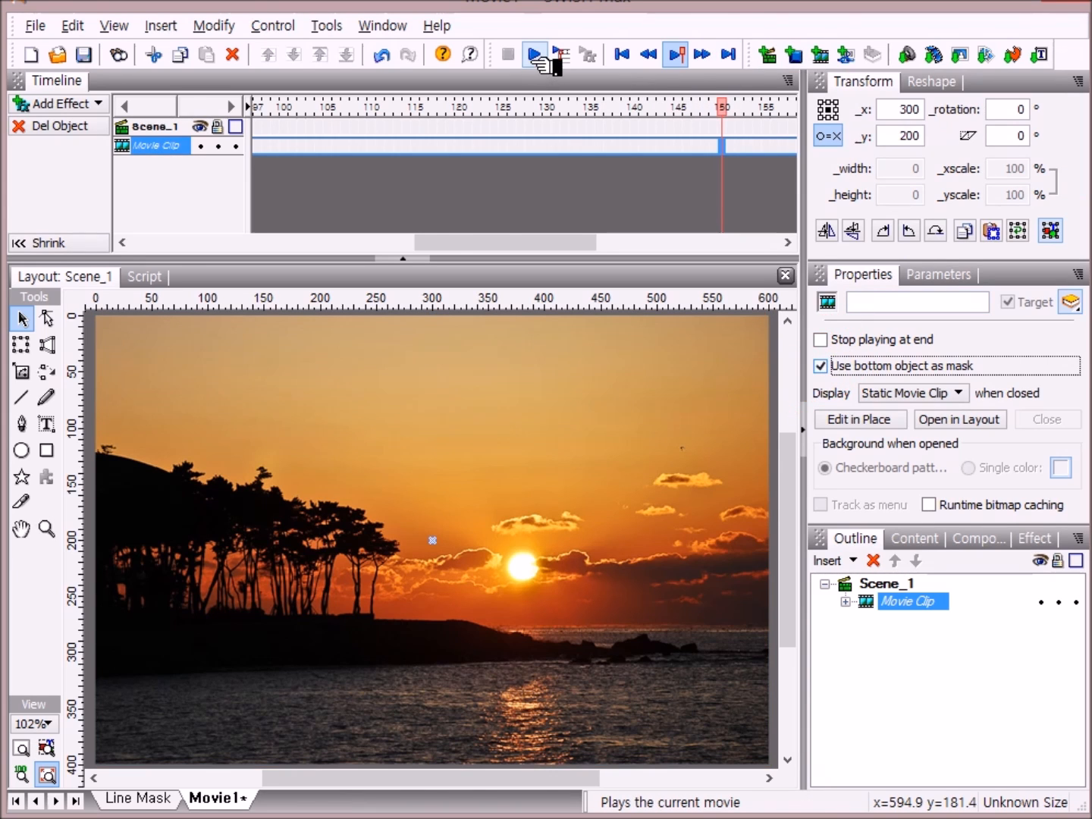
{"action": "left_click", "coordinate": [535, 55]}
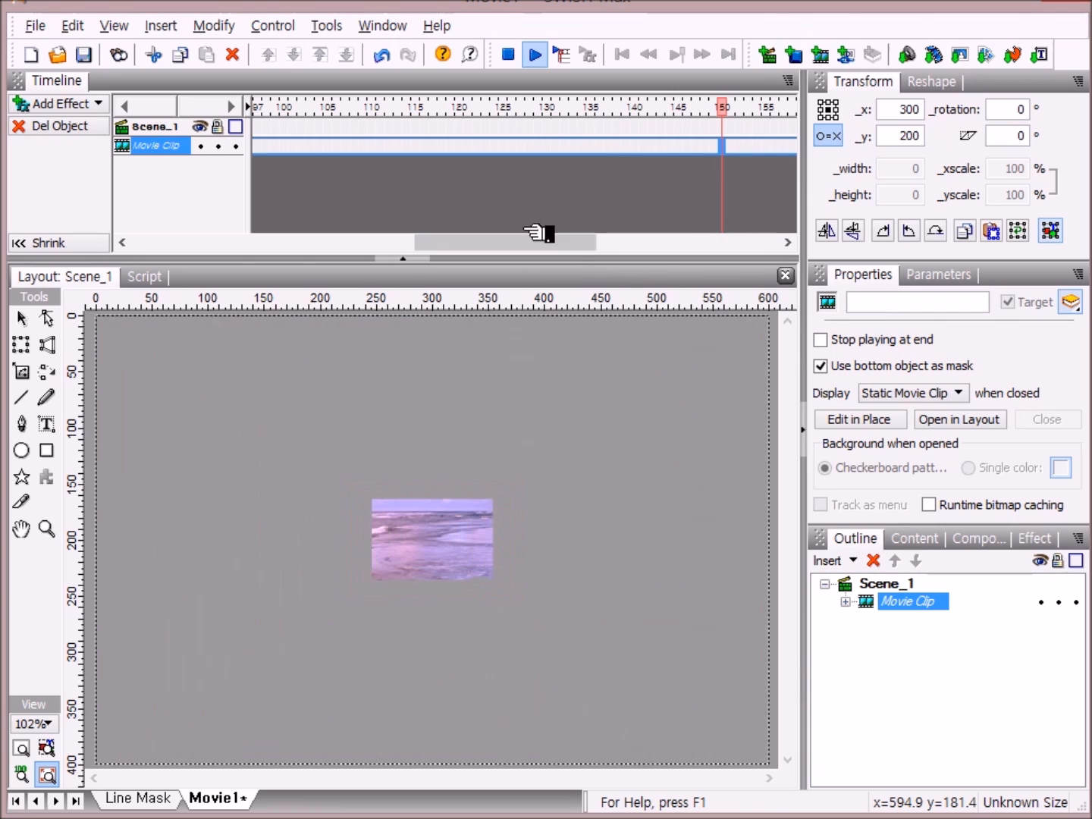
{"action": "left_click", "coordinate": [530, 56]}
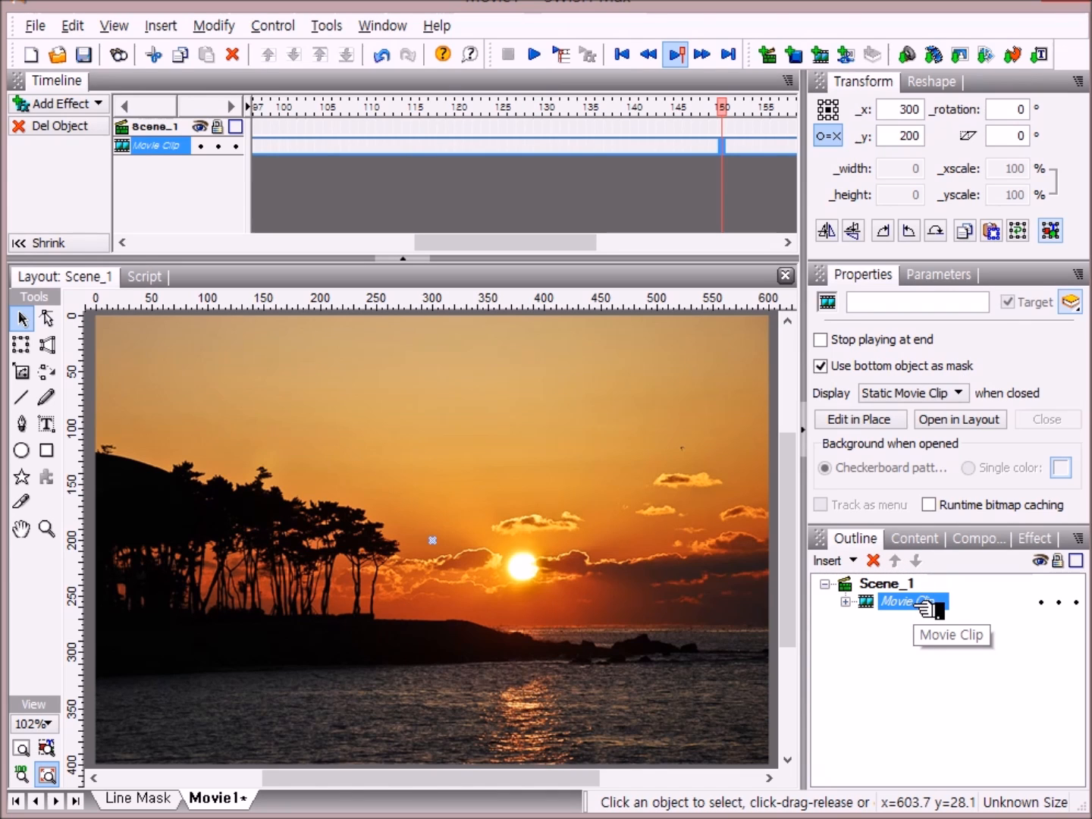
Rename the masked movie clip to 이미지마스크
{"action": "left_click", "coordinate": [918, 603]}
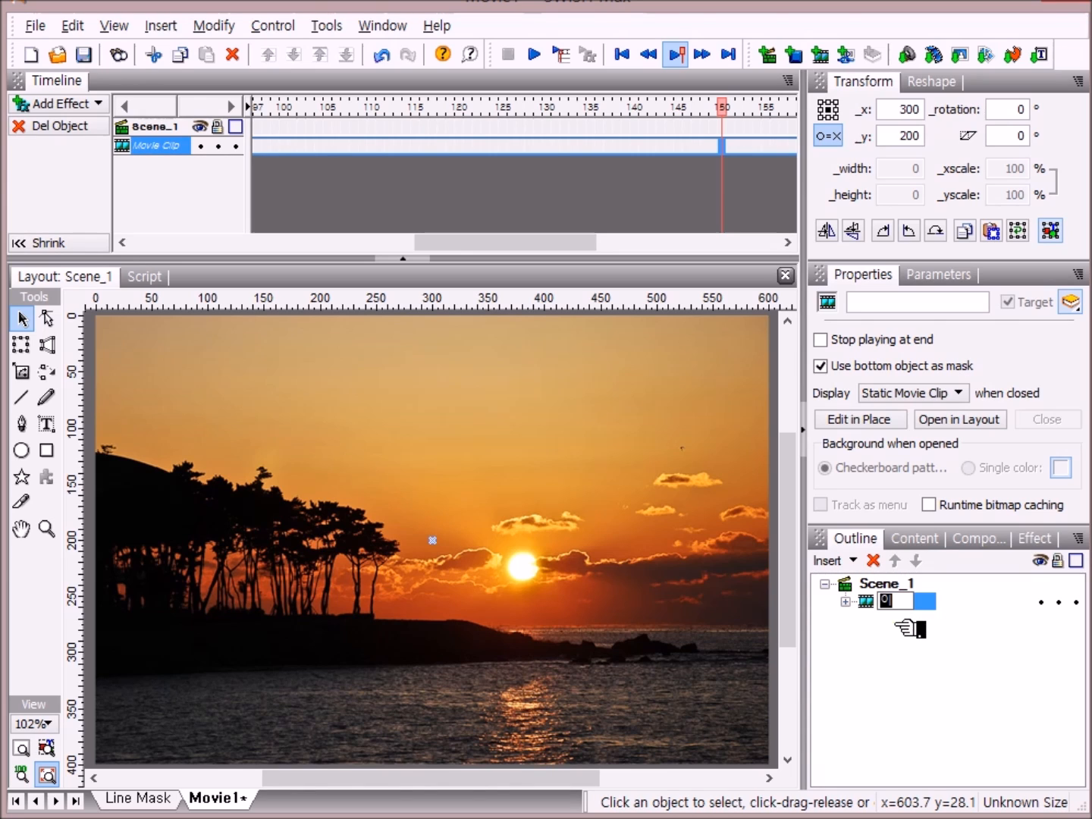
{"action": "type", "text": "이미지마"}
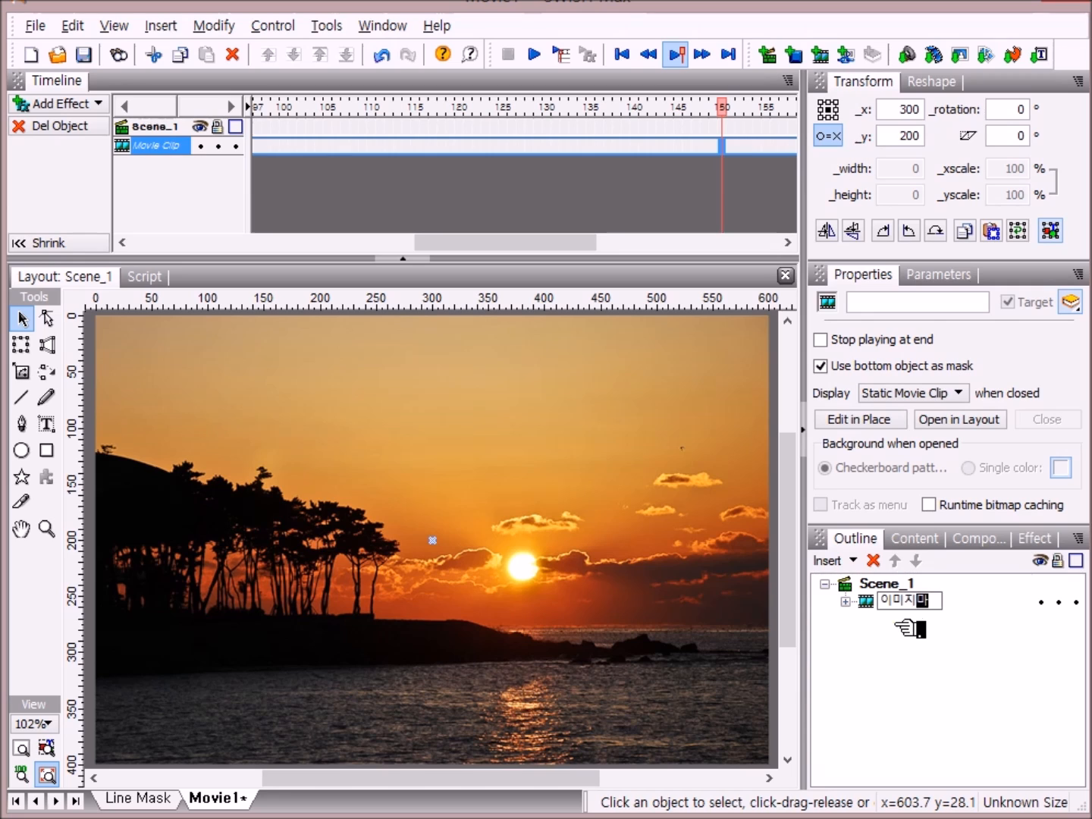
{"action": "type", "text": "스크"}
{"action": "key", "text": "Return"}
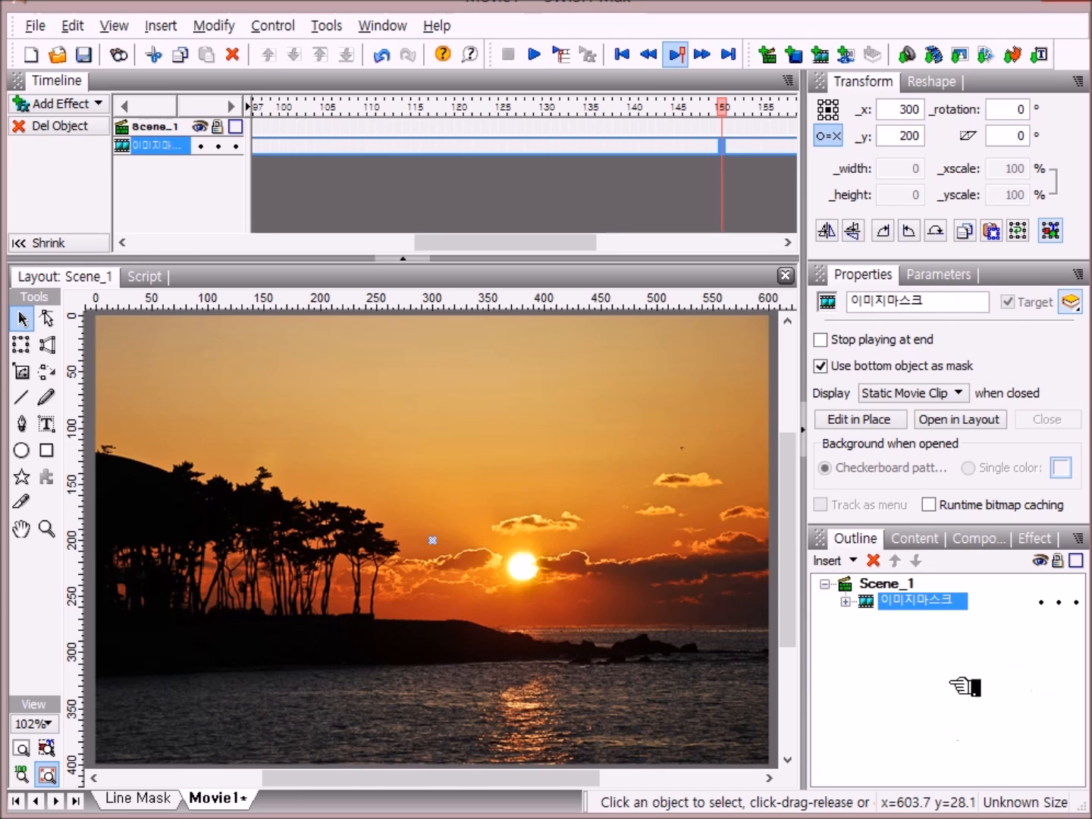
With Scene_1 selected, configure the Line tool for a solid continuous line with a thickness of 3
{"action": "left_click", "coordinate": [889, 583]}
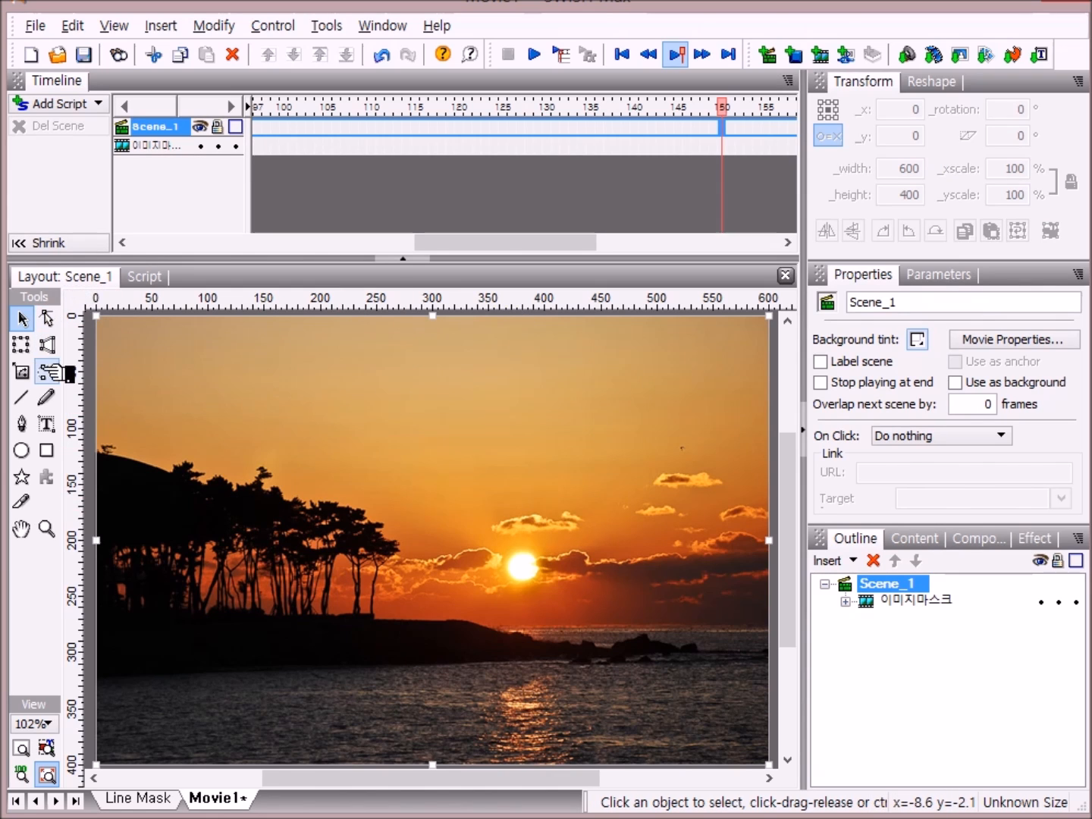
{"action": "left_click", "coordinate": [22, 397]}
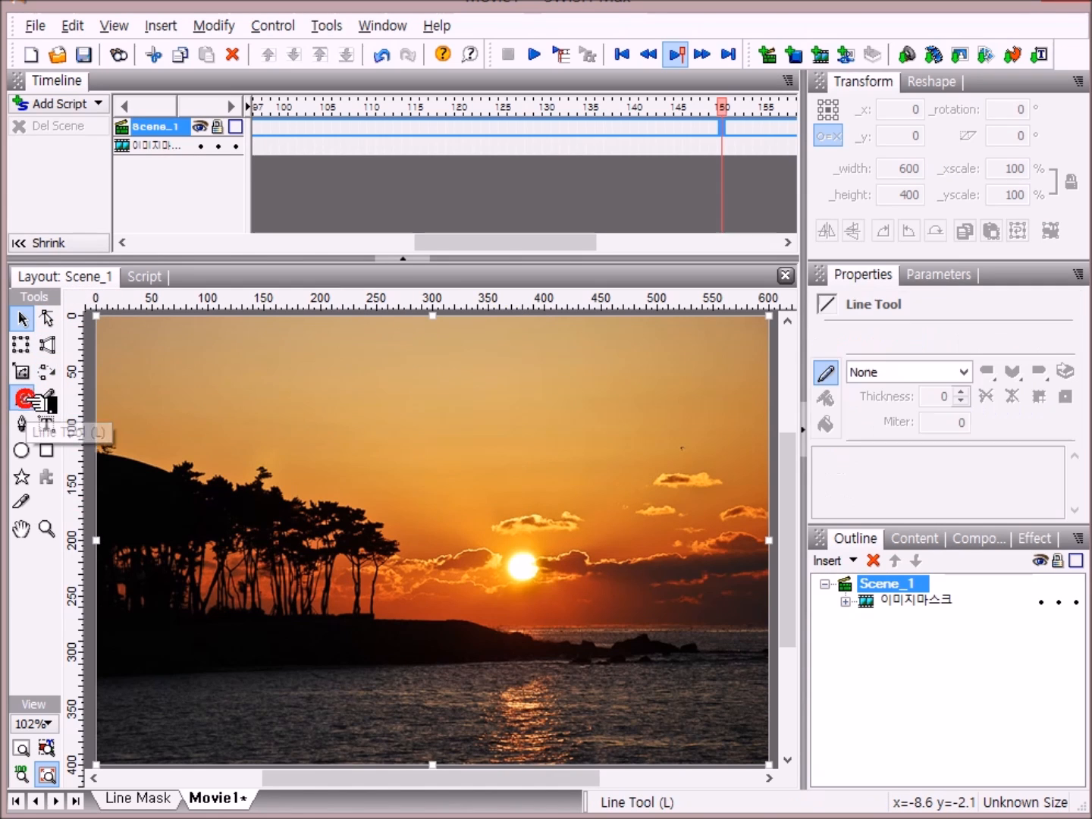
{"action": "left_click", "coordinate": [964, 372]}
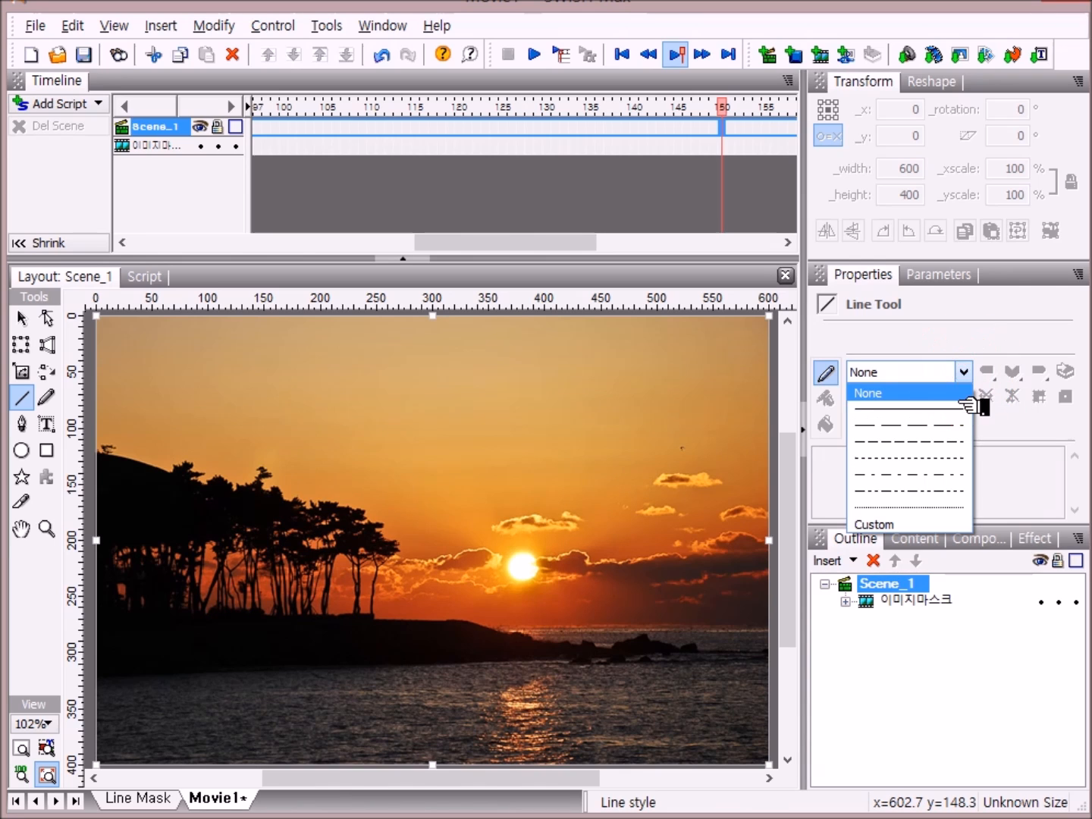
{"action": "left_click", "coordinate": [962, 410]}
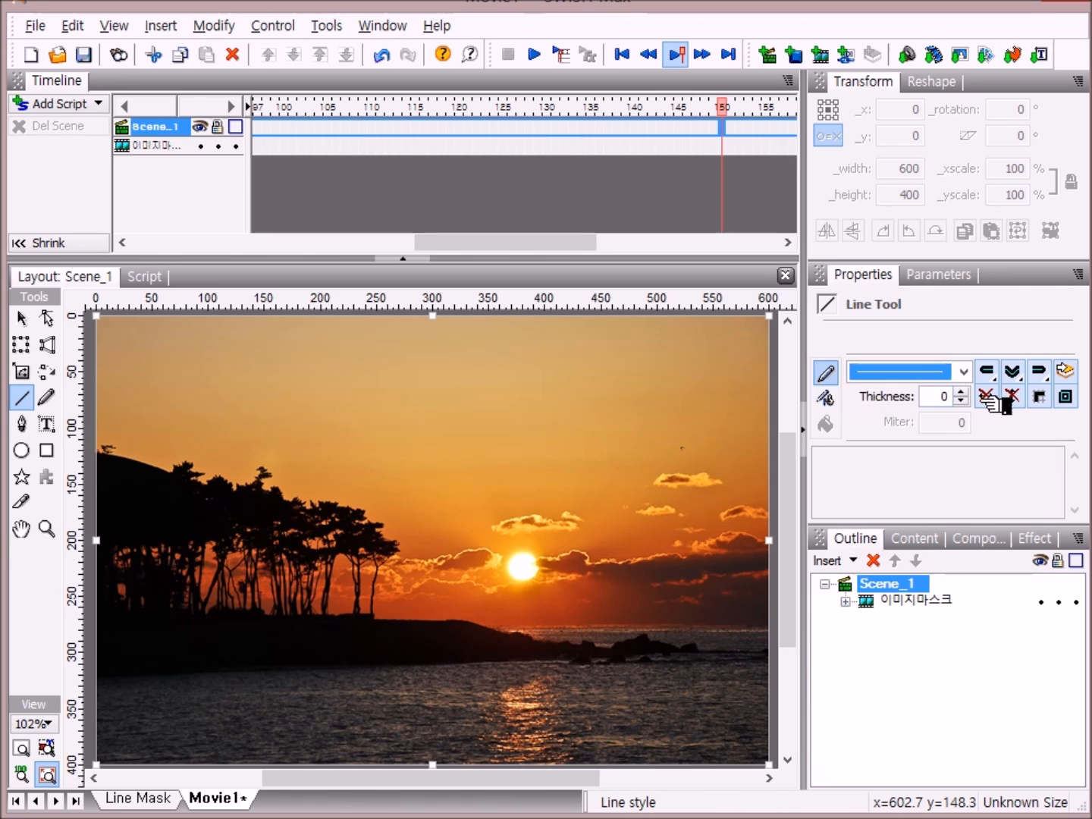
{"action": "left_click", "coordinate": [950, 396]}
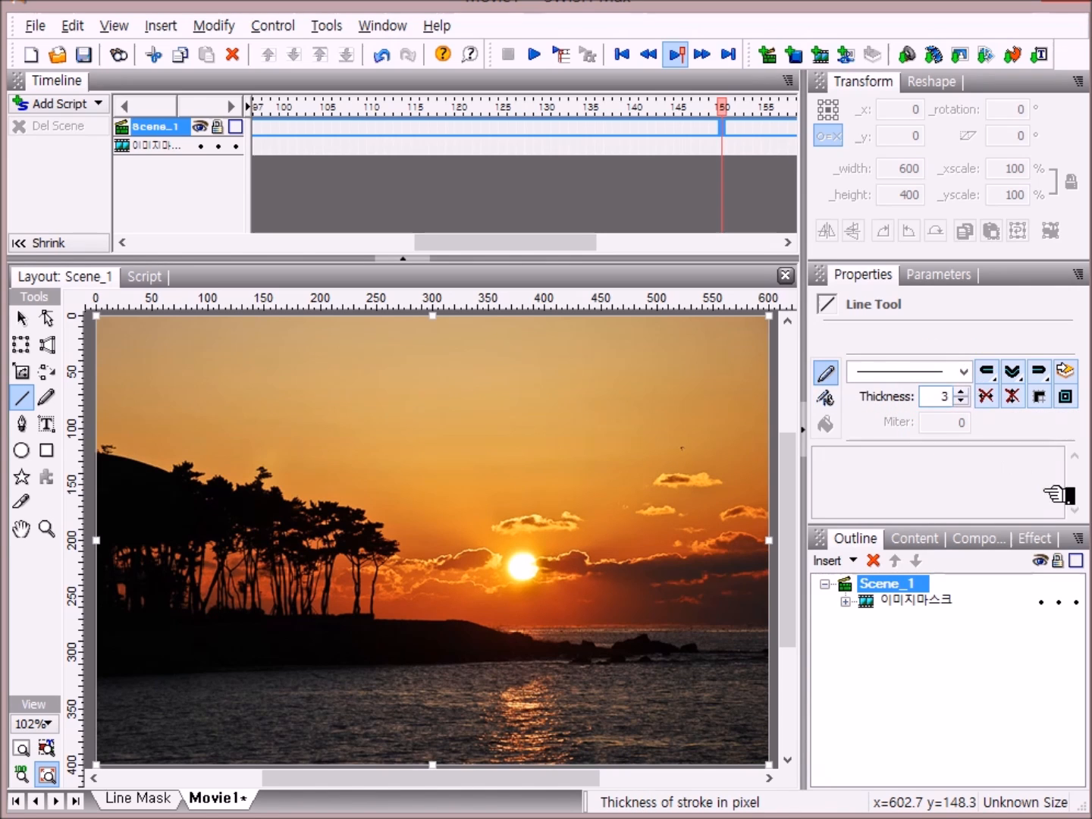
Set the Line tool's stroke colour to solid white
{"action": "left_click", "coordinate": [828, 398]}
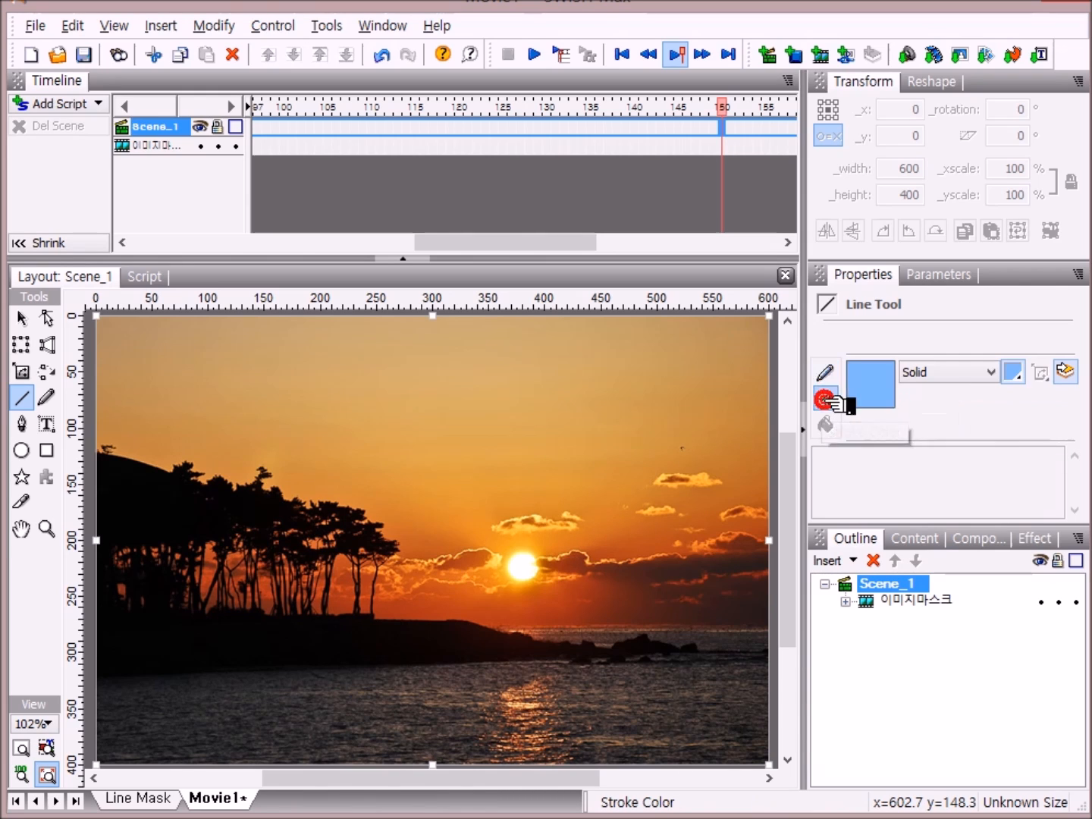
{"action": "left_click", "coordinate": [1016, 371]}
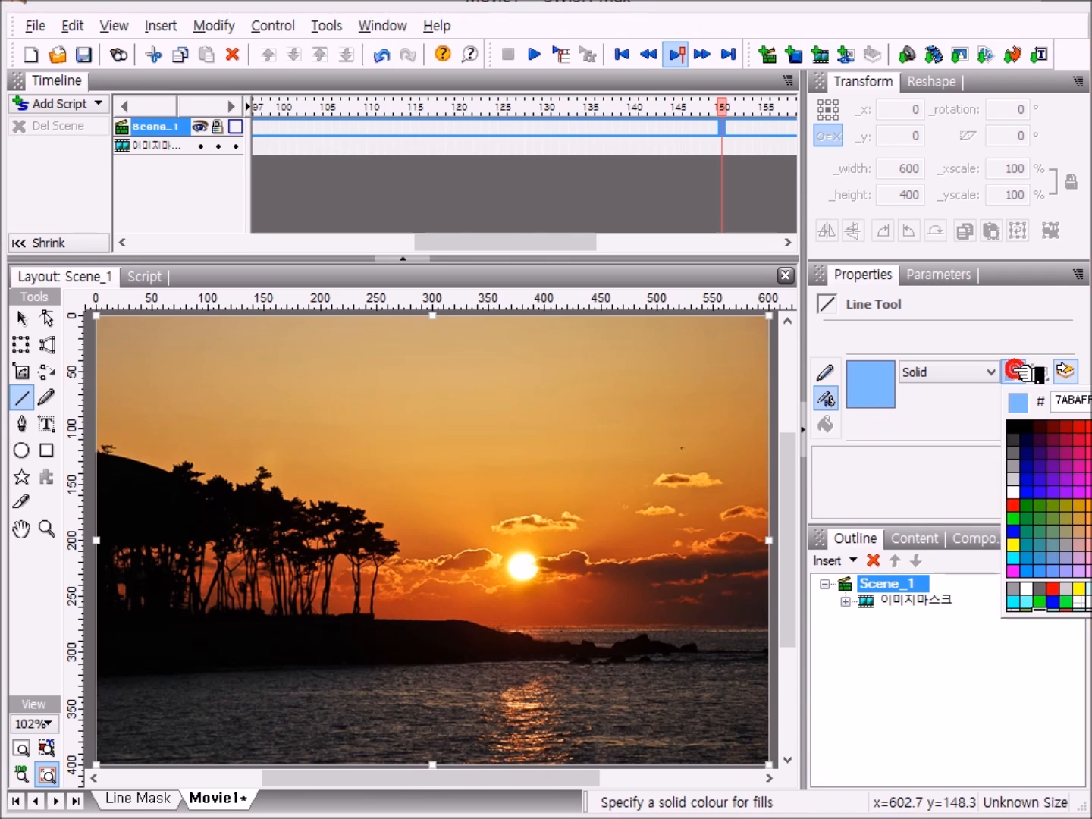
{"action": "left_click", "coordinate": [1011, 482]}
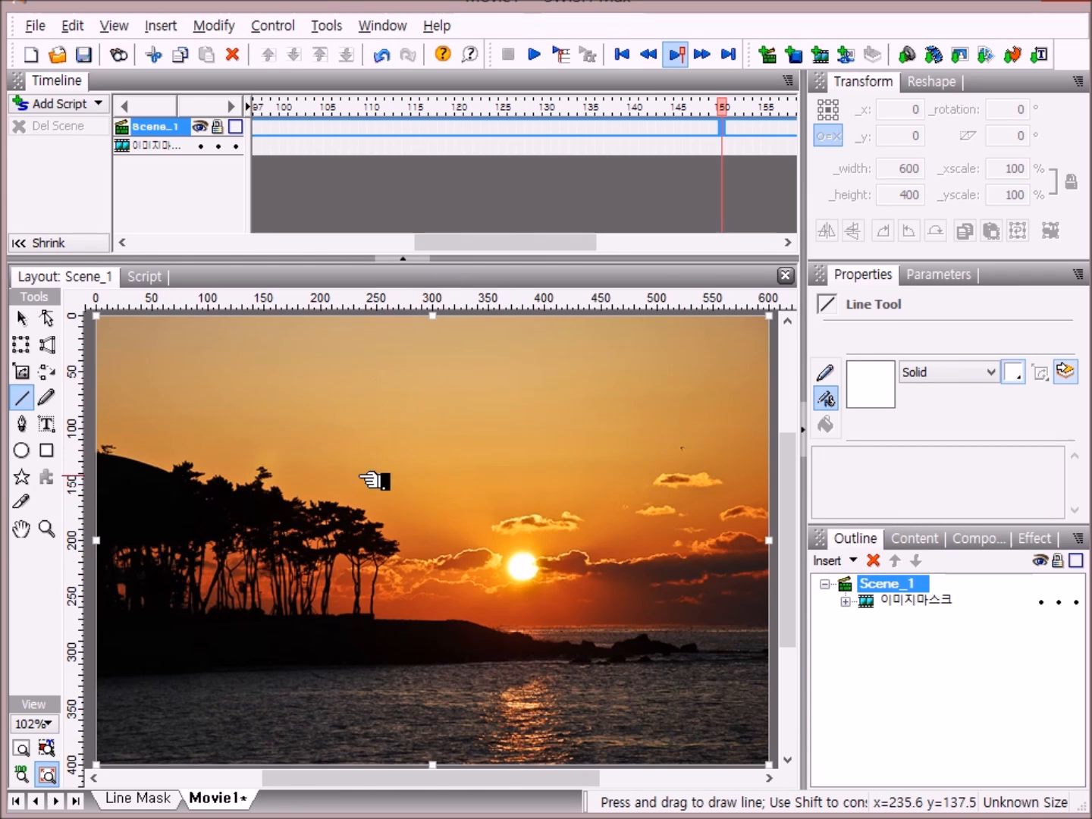
Draw two vertical lines extending beyond the image, about 473 tall at x 48 and about 465 tall at x 545
{"action": "left_click", "coordinate": [37, 725]}
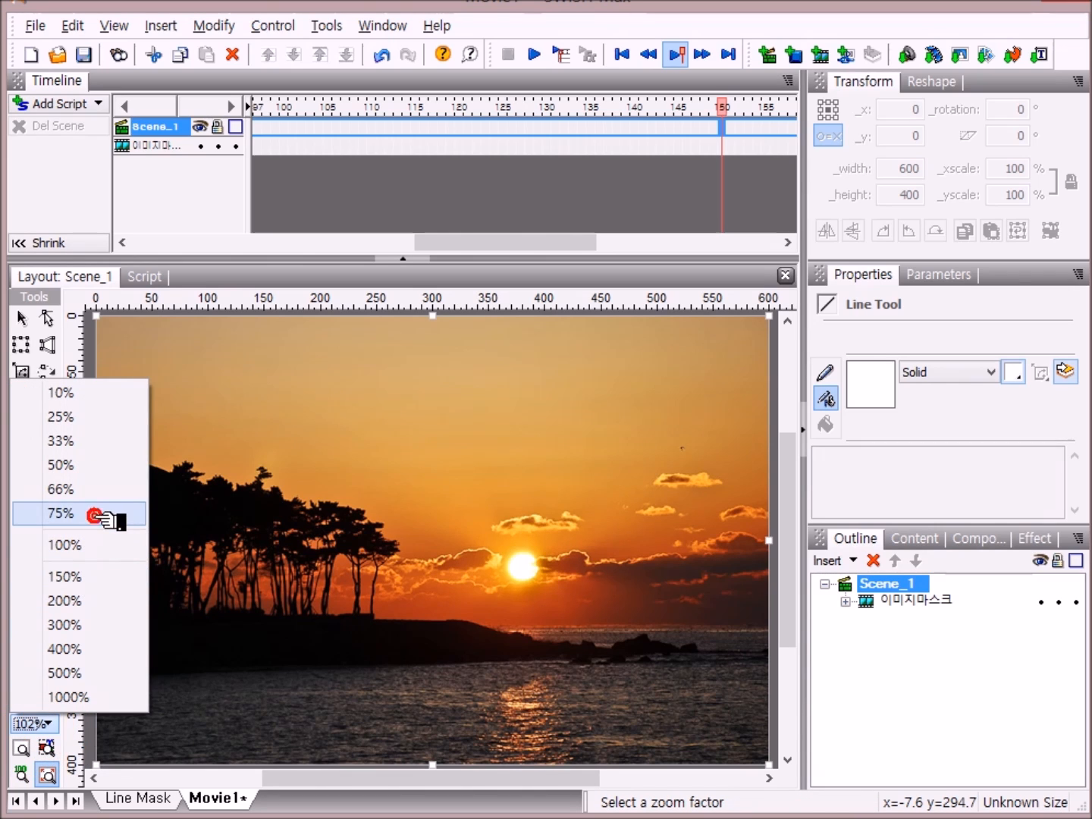
{"action": "left_click", "coordinate": [60, 513]}
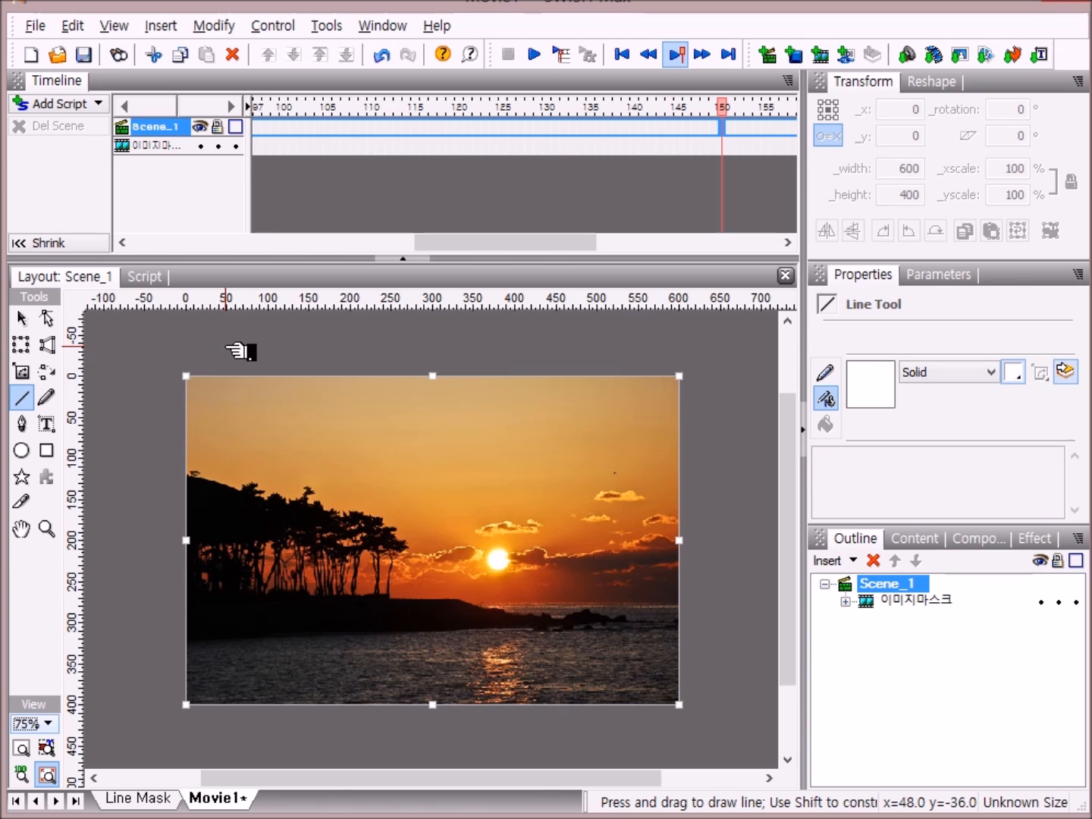
{"action": "left_click_drag", "start_coordinate": [226, 346], "coordinate": [228, 734]}
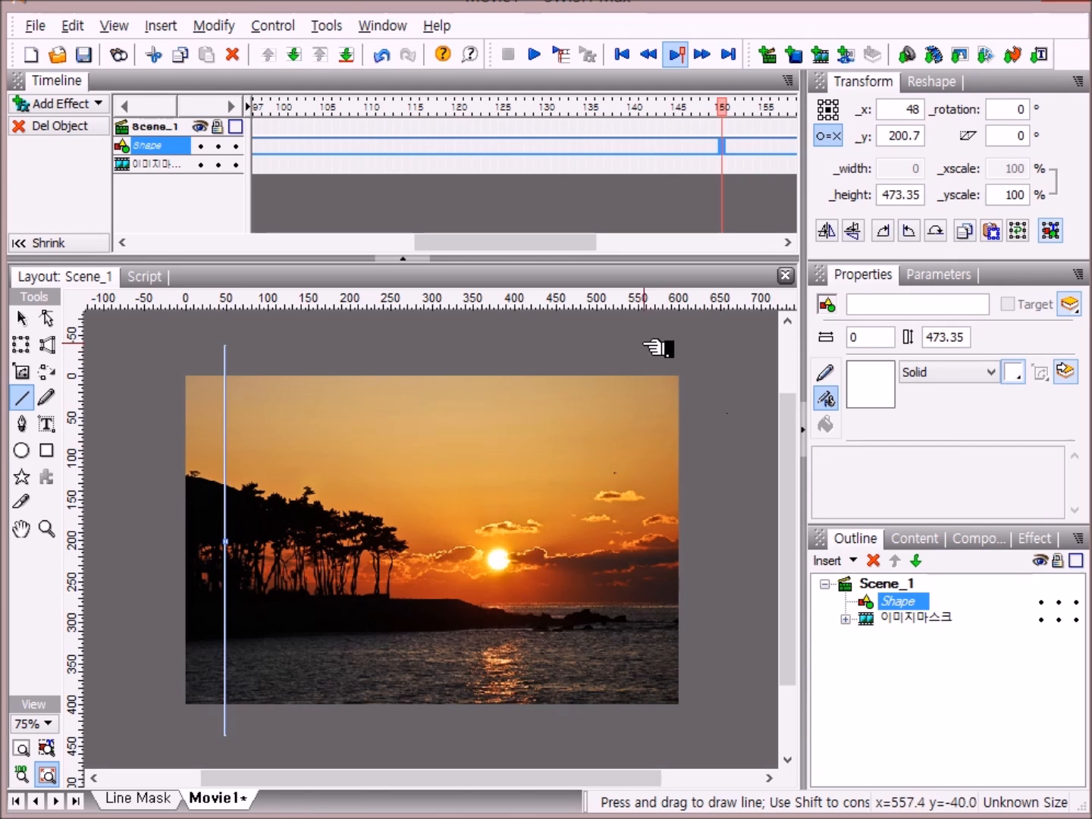
{"action": "left_click_drag", "start_coordinate": [634, 344], "coordinate": [634, 729]}
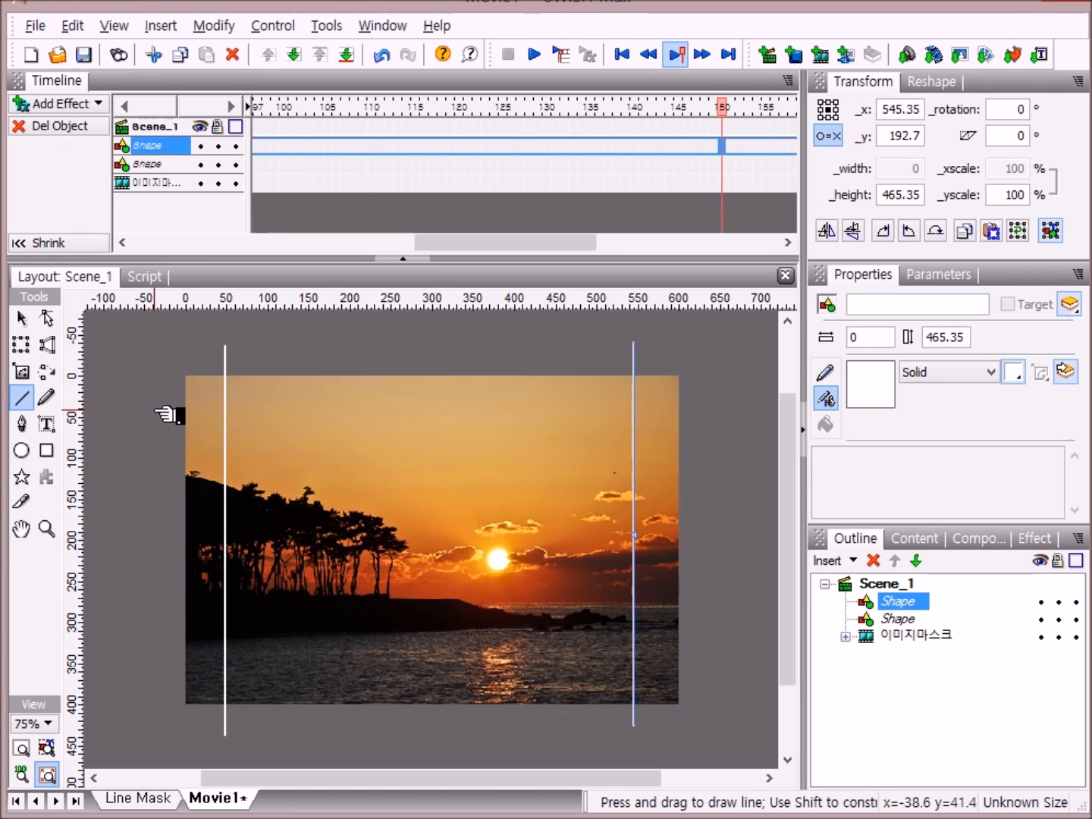
Draw two horizontal lines extending beyond the image, about 679 wide at y 41 and about 692 wide at y 356
{"action": "left_click_drag", "start_coordinate": [154, 411], "coordinate": [727, 472]}
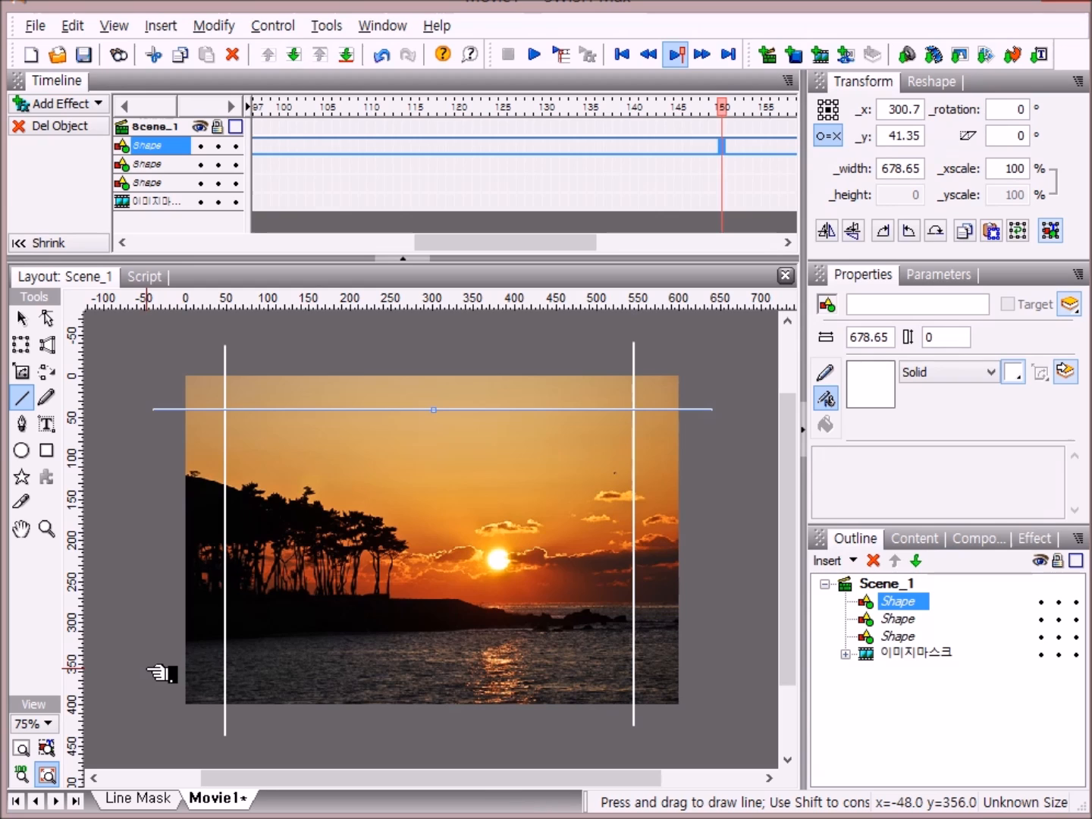
{"action": "left_click_drag", "start_coordinate": [147, 667], "coordinate": [713, 668]}
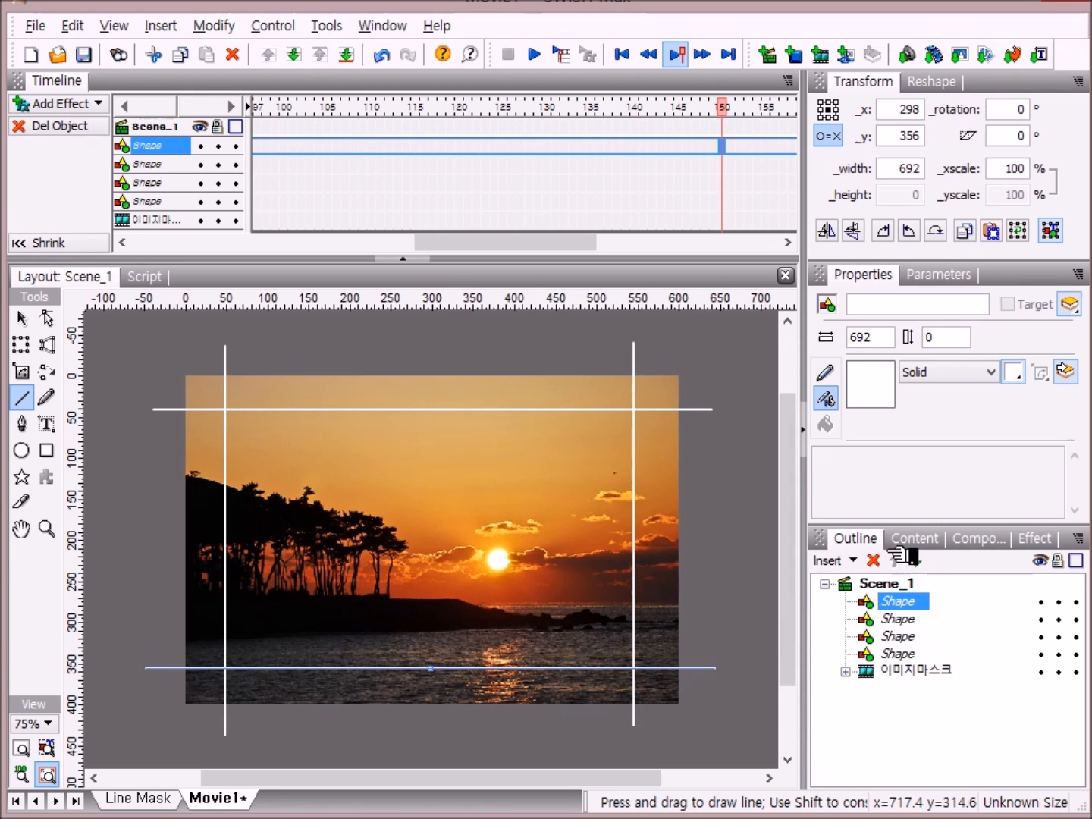
Rename the left vertical line shape as 좌 and the right vertical line shape as 우
{"action": "left_click", "coordinate": [898, 654]}
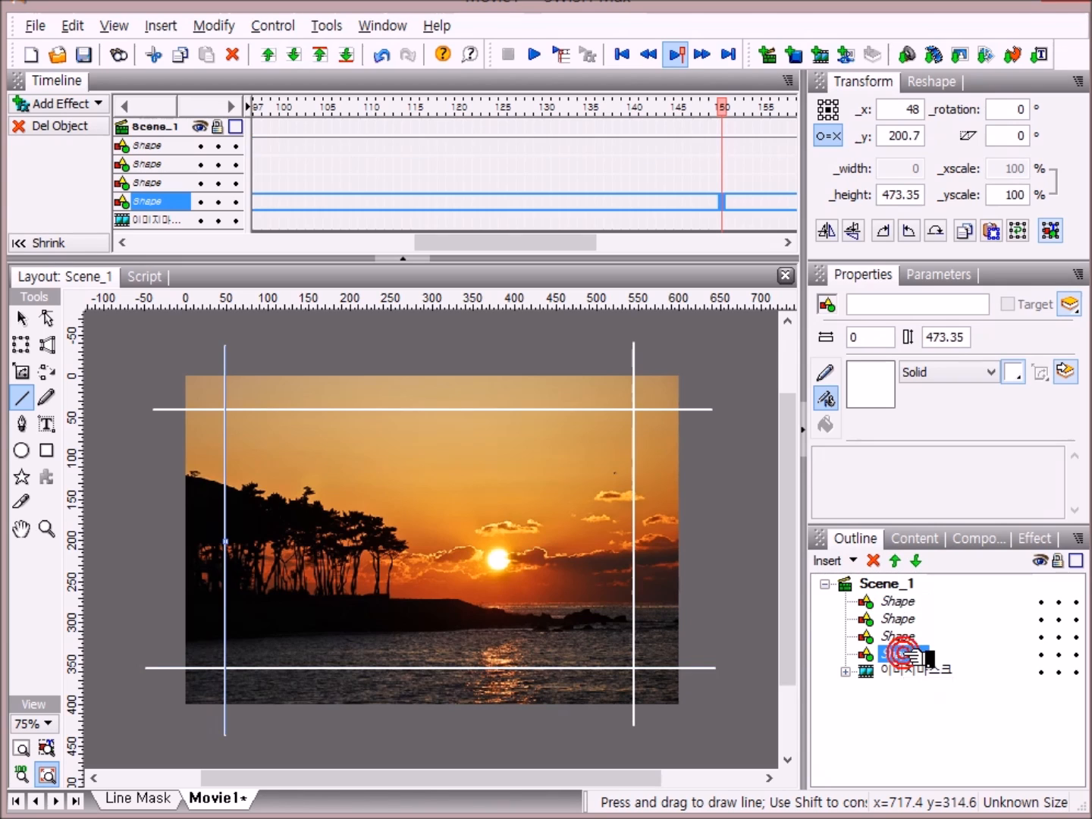
{"action": "left_click", "coordinate": [903, 654]}
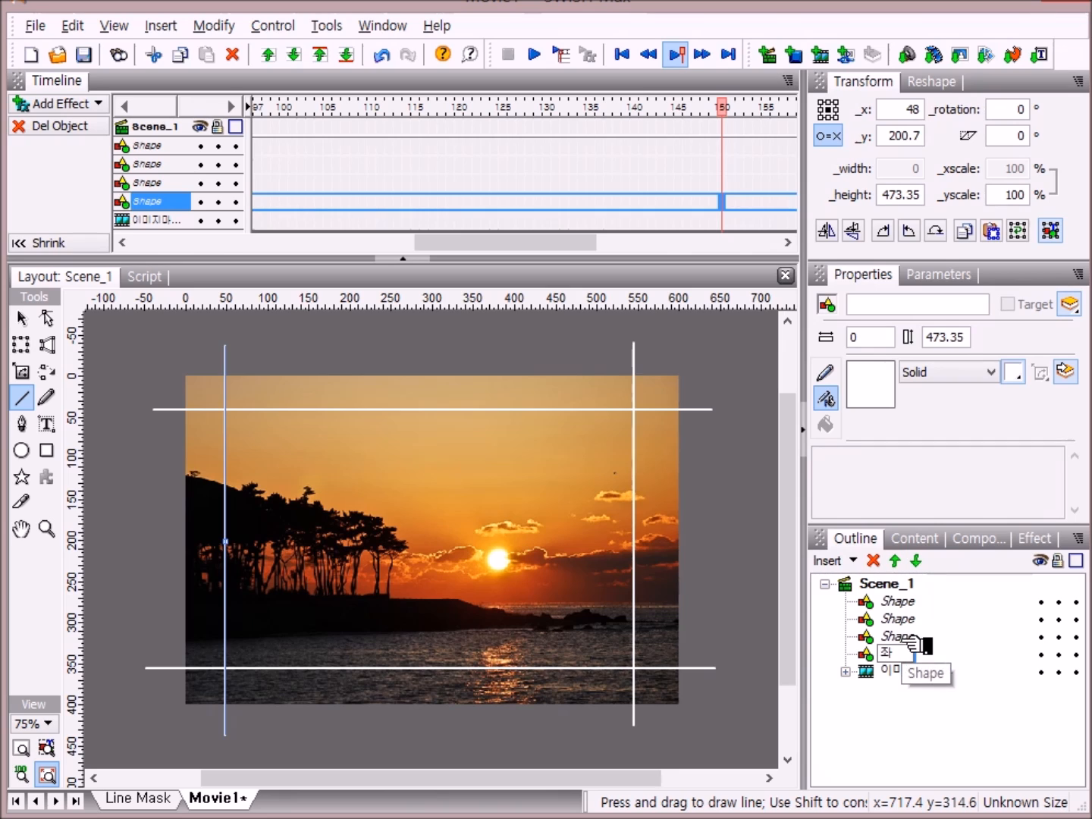
{"action": "type", "text": "좌"}
{"action": "left_click", "coordinate": [902, 638]}
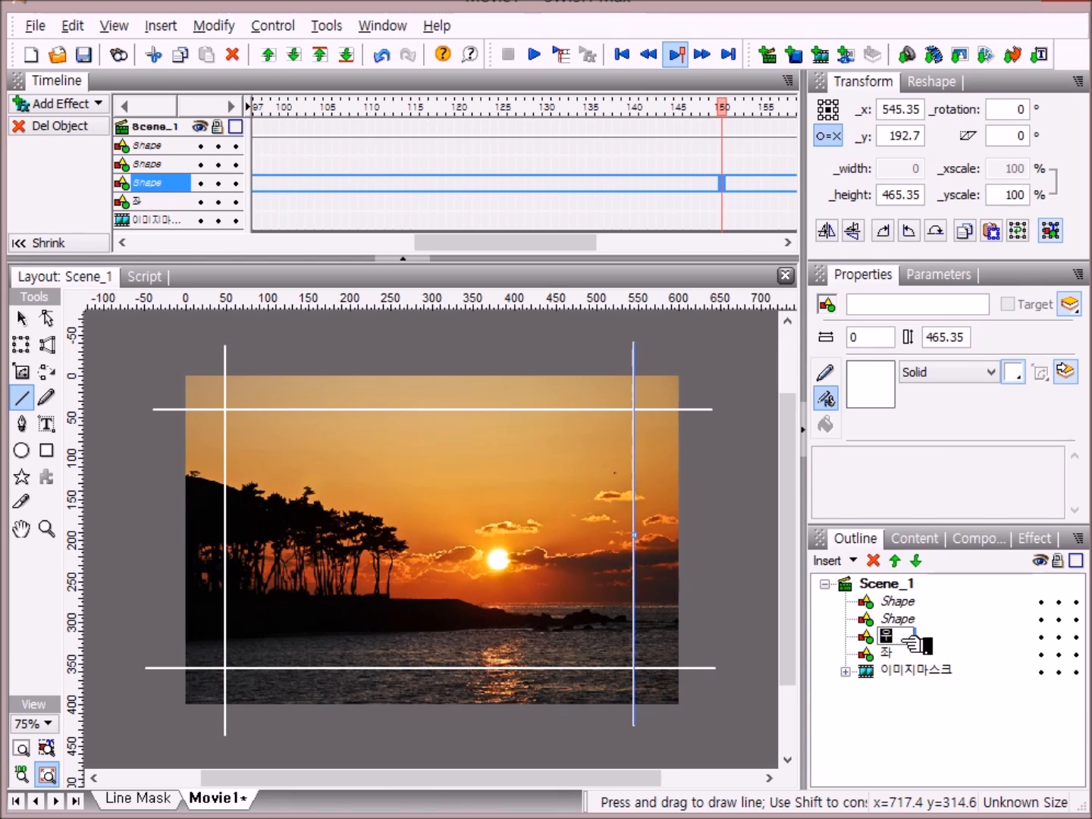
{"action": "type", "text": "우"}
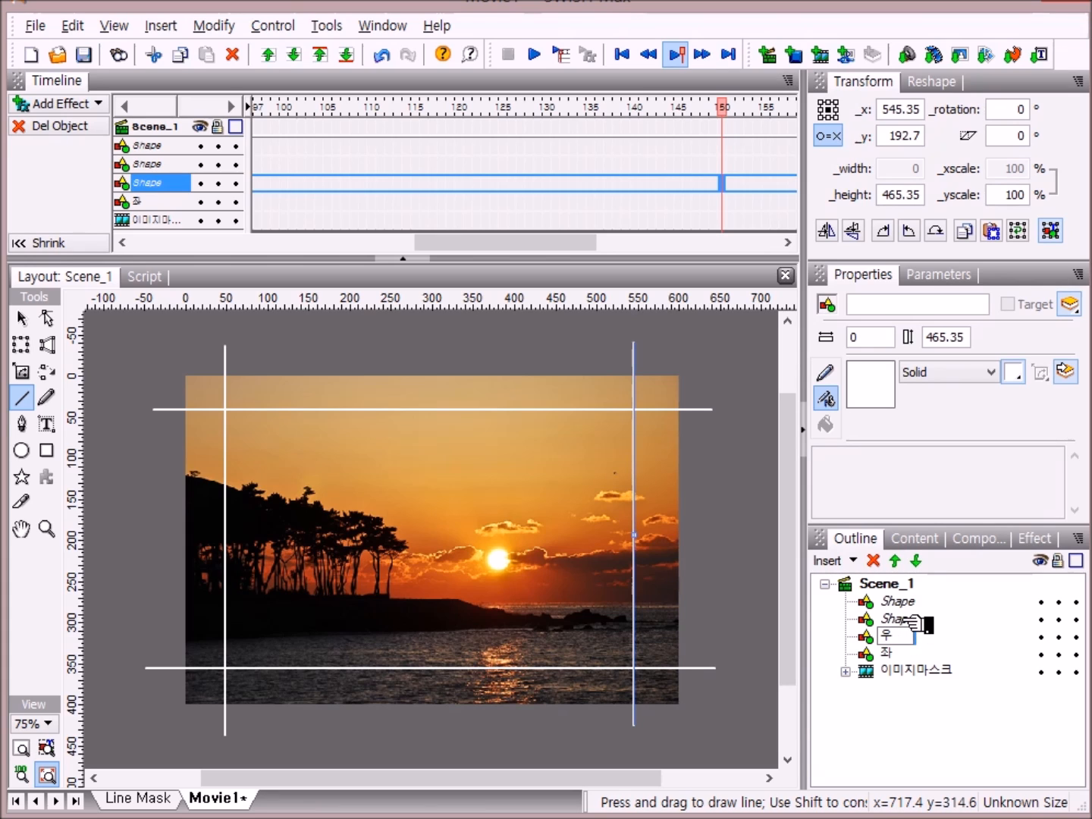
Rename the upper horizontal line shape as 상 and the lower horizontal line shape as 하
{"action": "left_click", "coordinate": [911, 619]}
{"action": "left_click", "coordinate": [911, 620]}
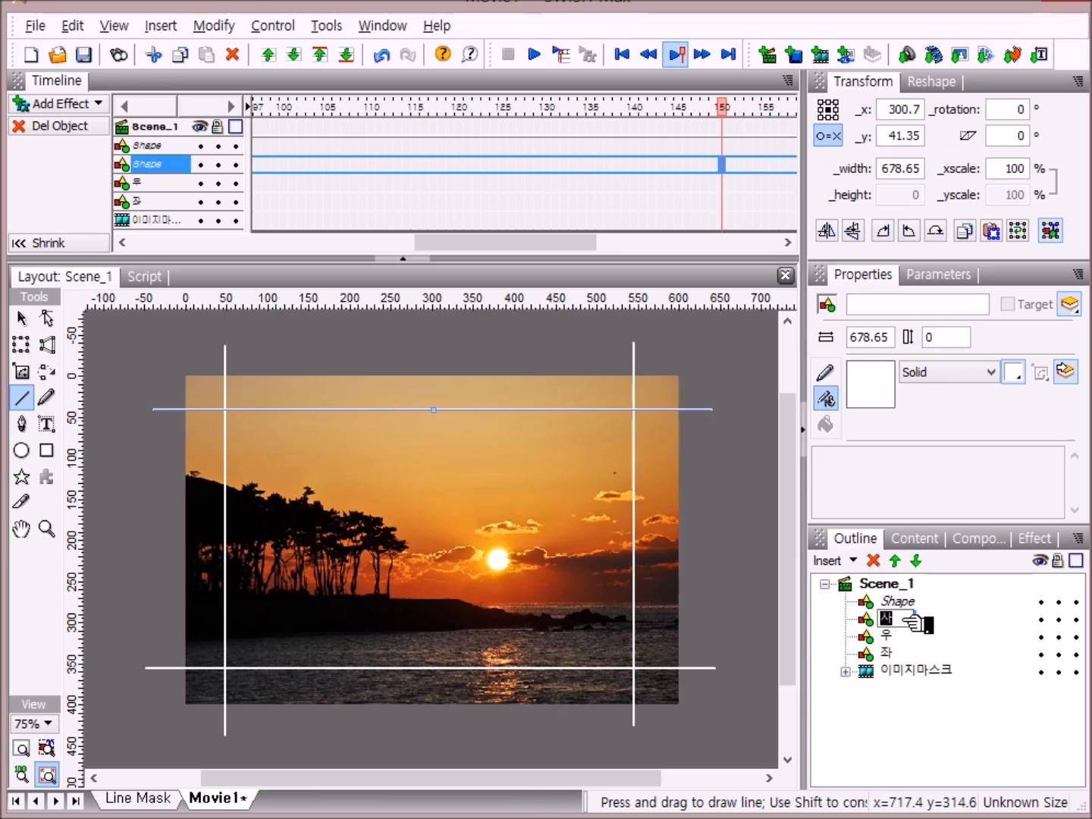
{"action": "type", "text": "상"}
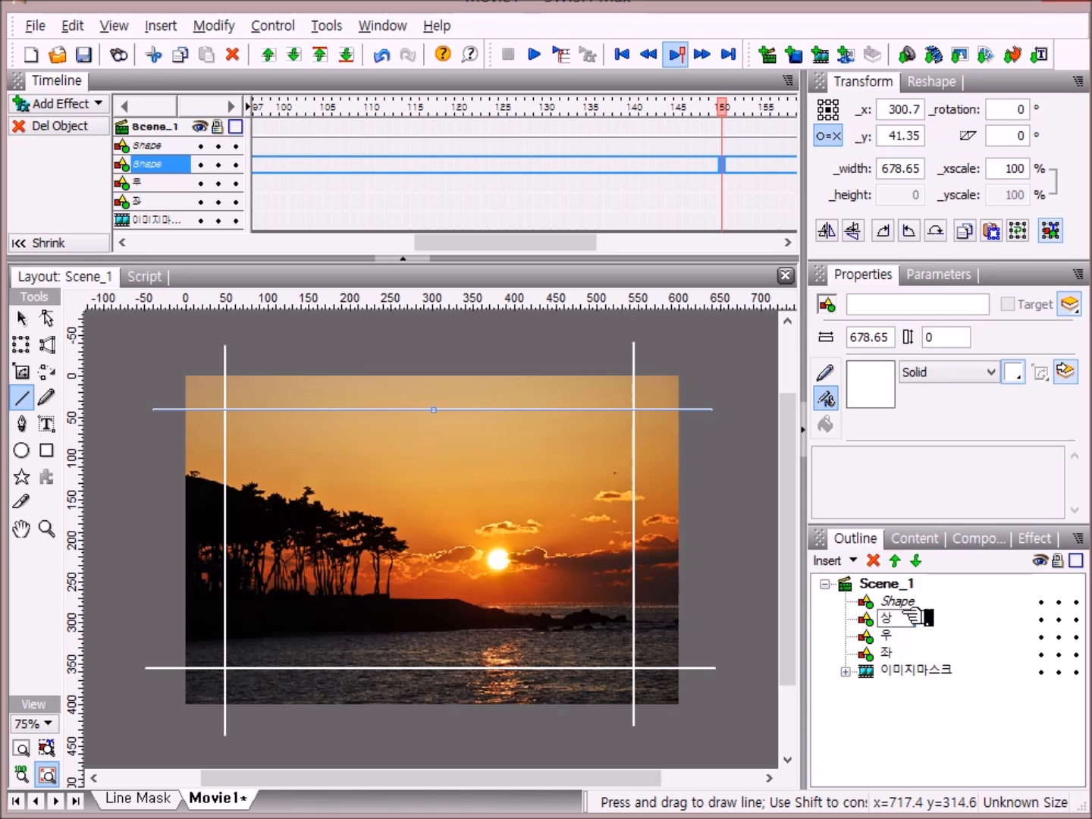
{"action": "left_click", "coordinate": [900, 601]}
{"action": "left_click", "coordinate": [900, 602]}
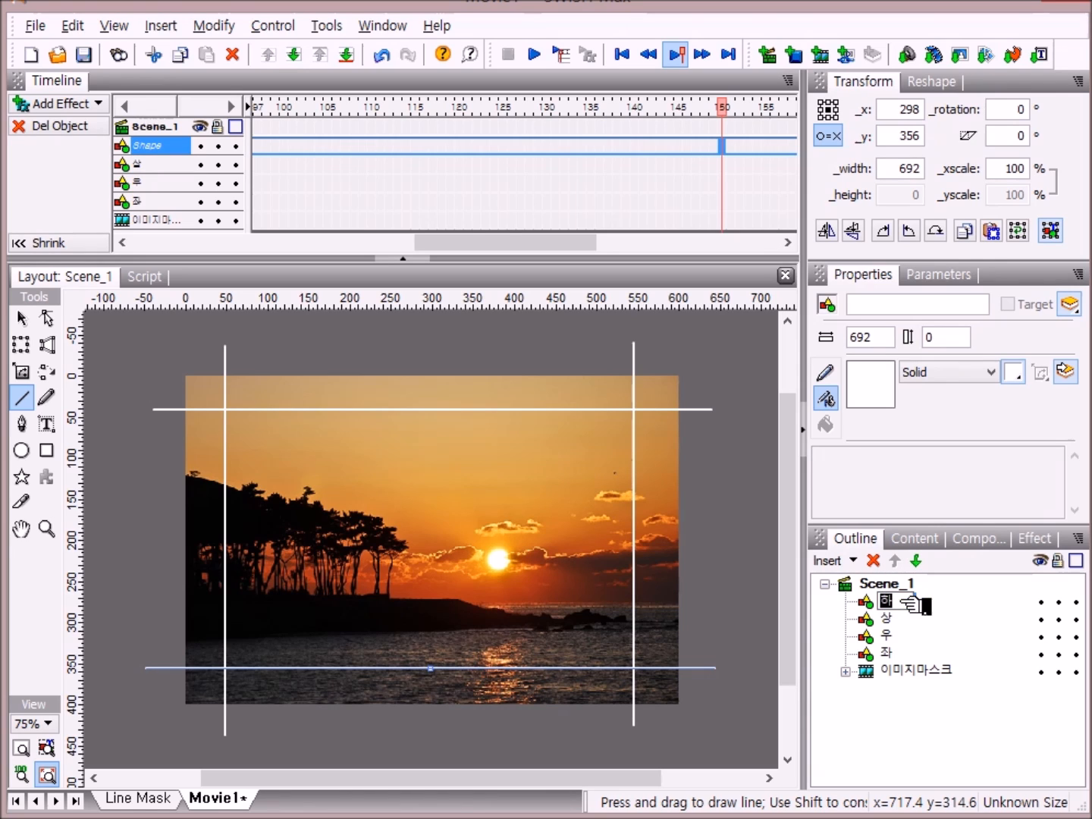
{"action": "type", "text": "하"}
{"action": "key", "text": "Return"}
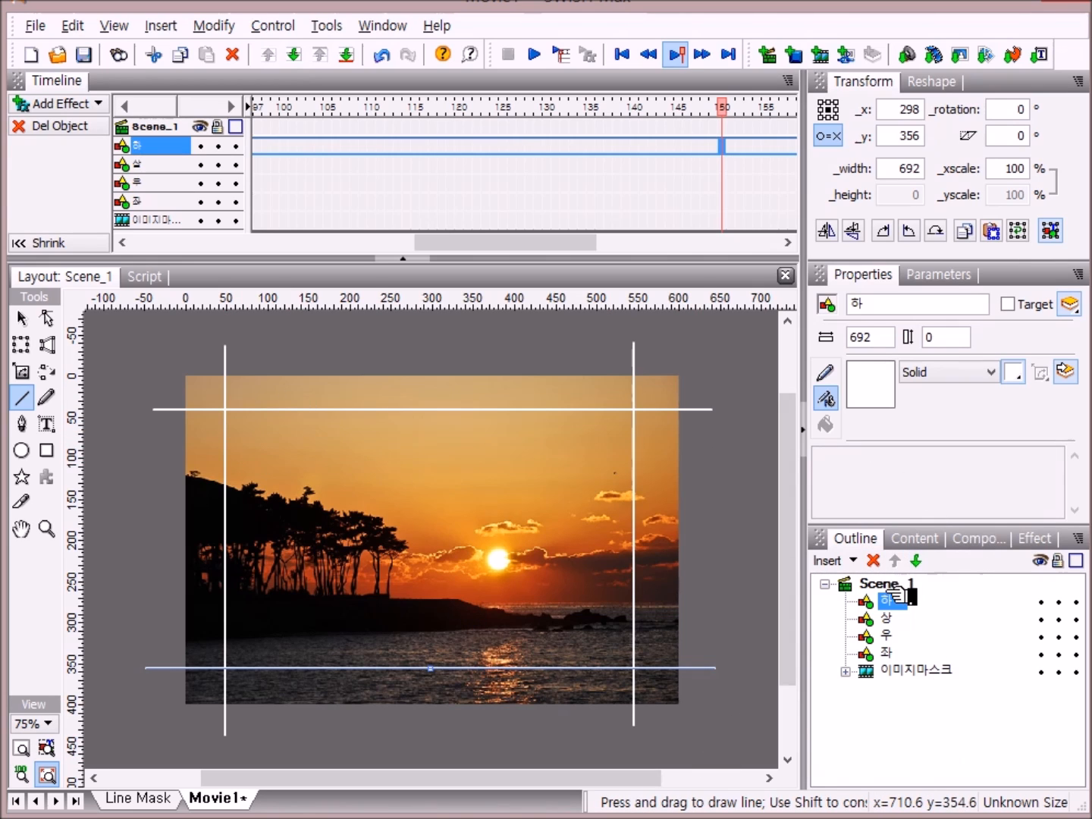
Centre all four line shapes on the image by setting their position to x 300 and y 200
{"action": "left_click", "coordinate": [880, 654], "text": "shift"}
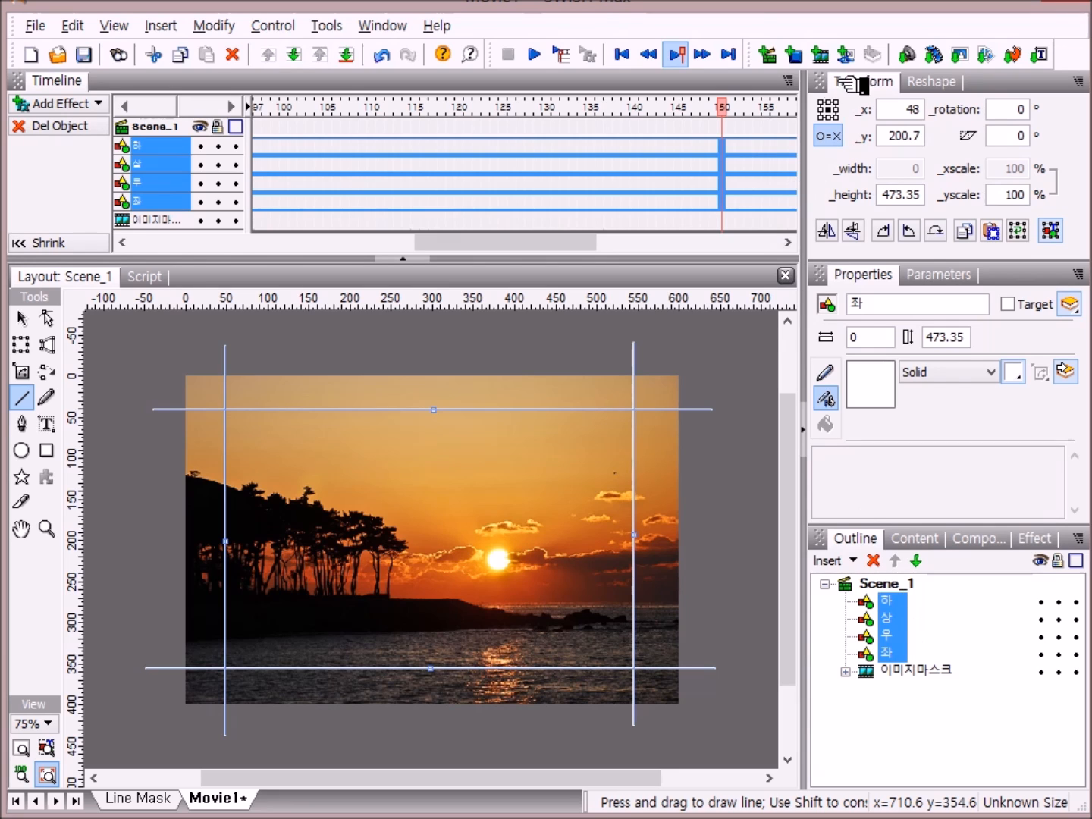
{"action": "left_click", "coordinate": [919, 112]}
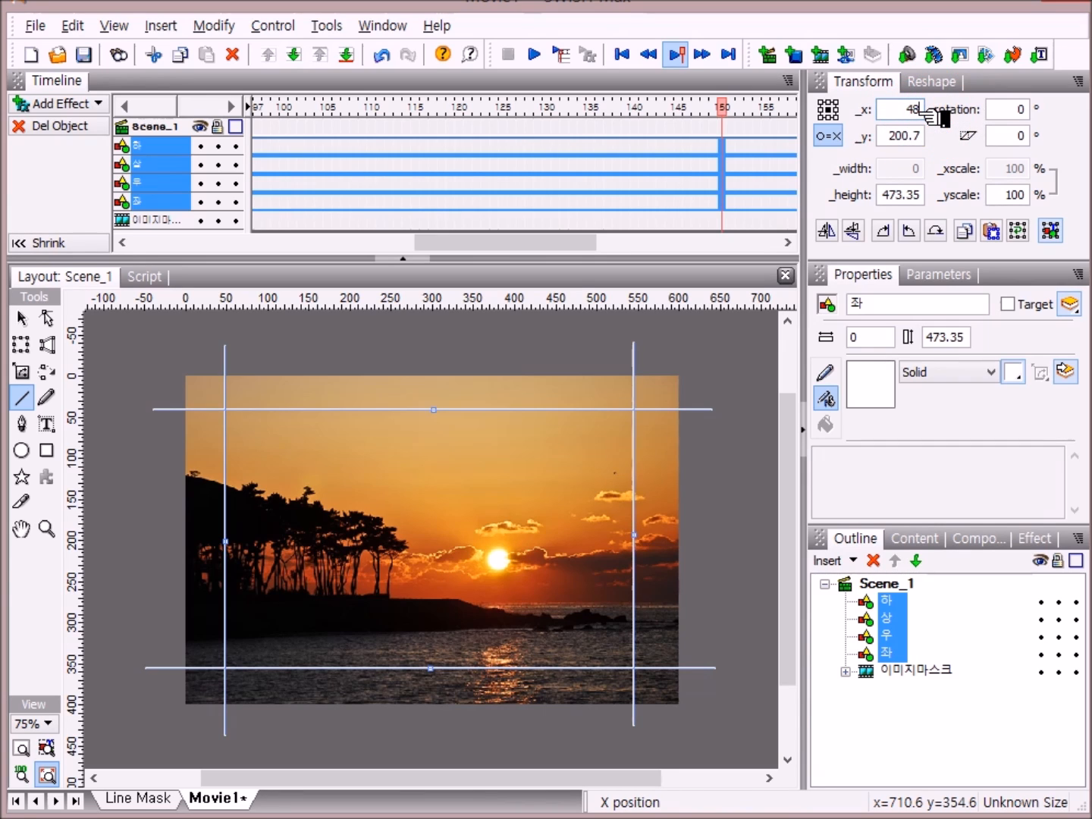
{"action": "key", "text": "BackSpace"}
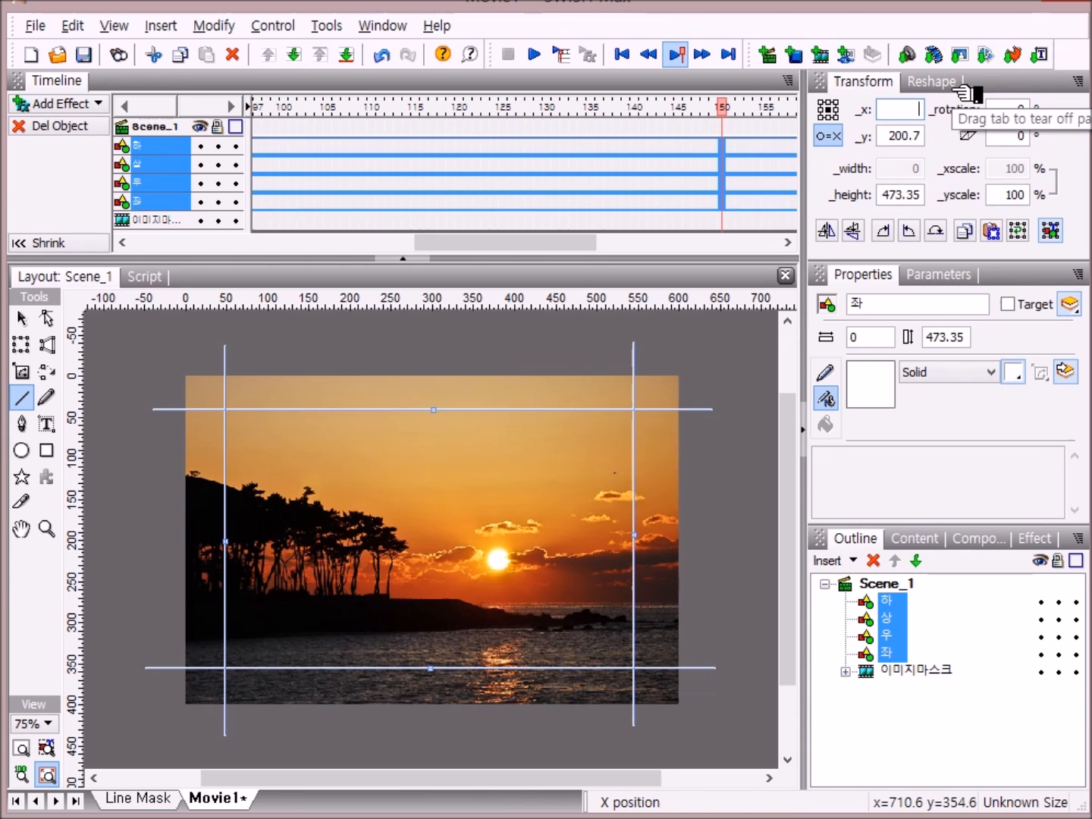
{"action": "type", "text": "300"}
{"action": "key", "text": "Tab"}
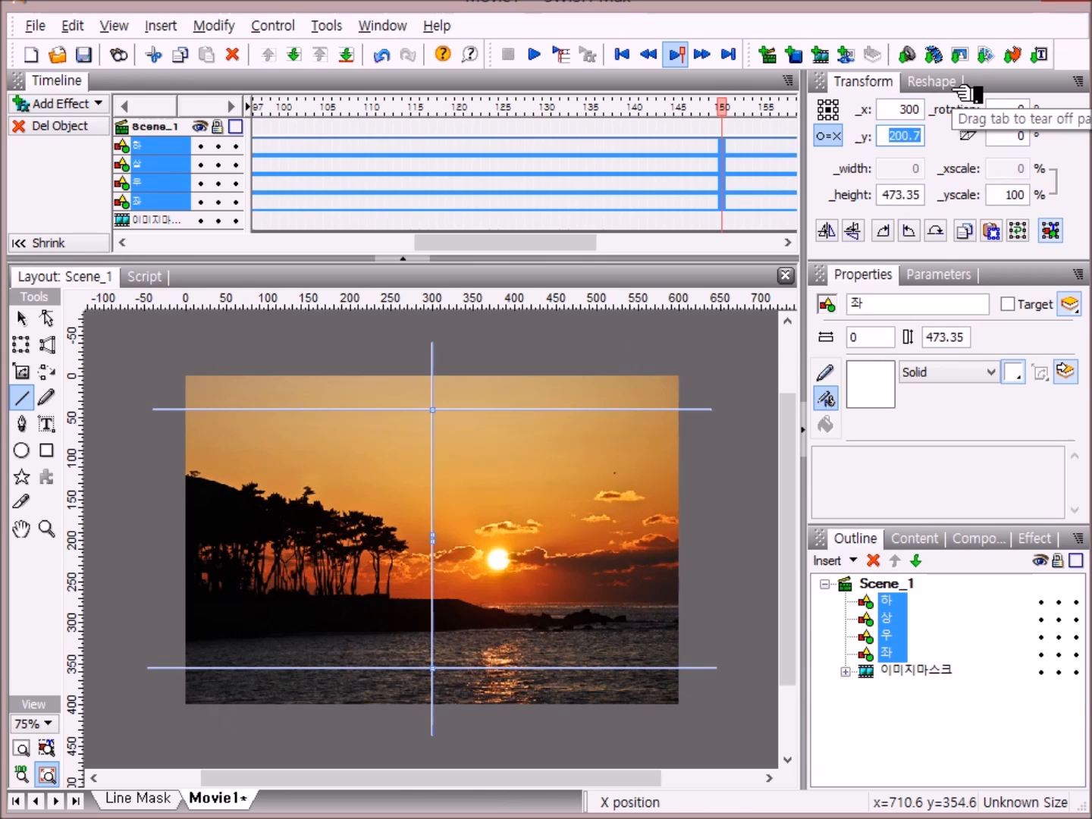
{"action": "type", "text": "2"}
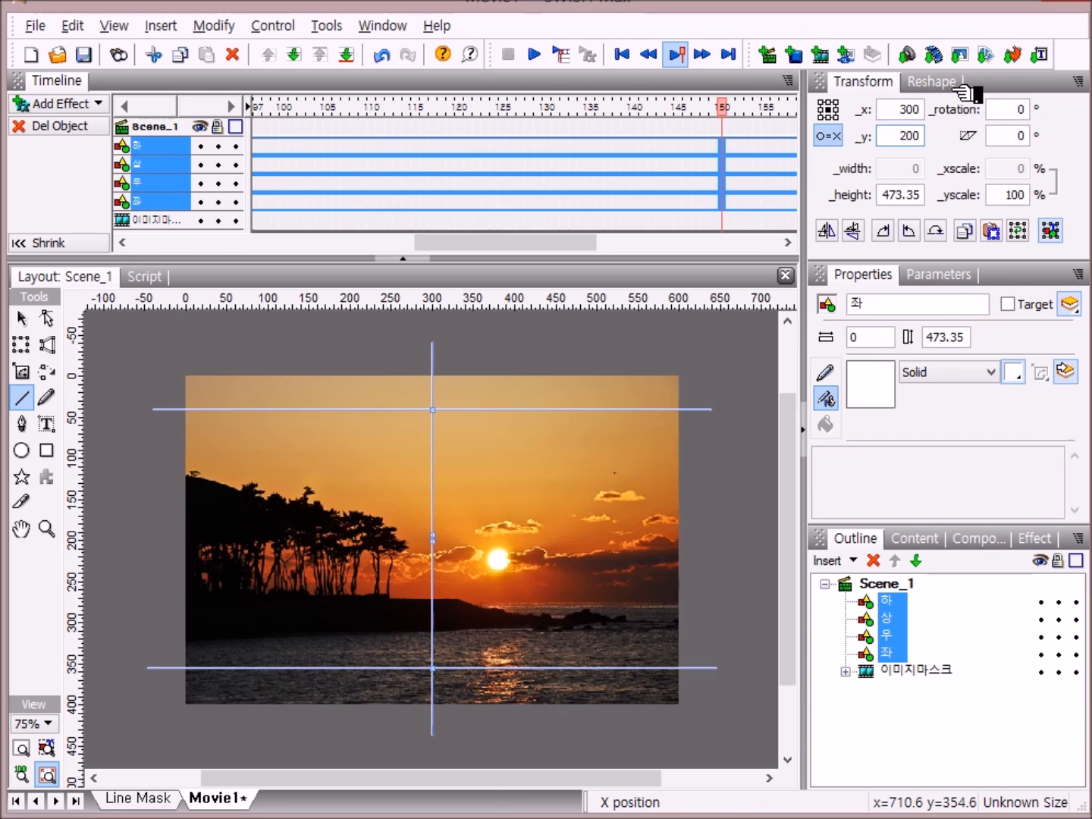
{"action": "key", "text": "Return"}
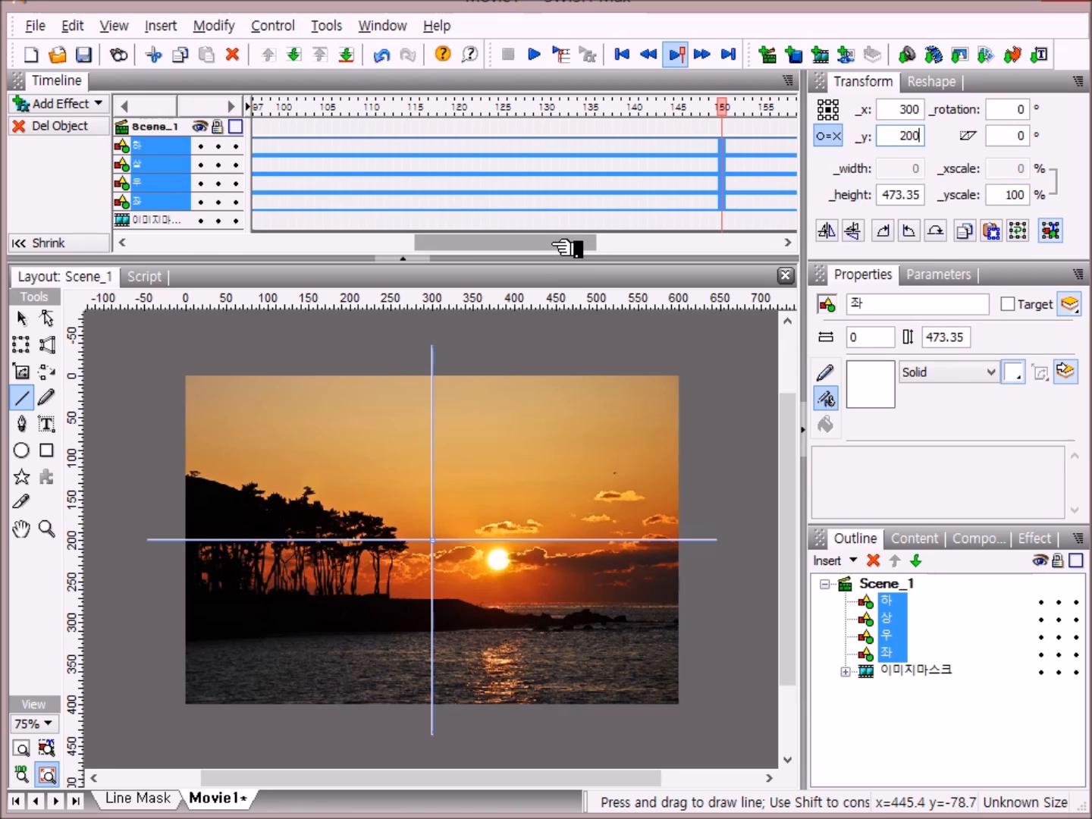
Add a Move keyframe at frame 50 for all four selected line shapes
{"action": "left_click_drag", "start_coordinate": [556, 243], "coordinate": [276, 258]}
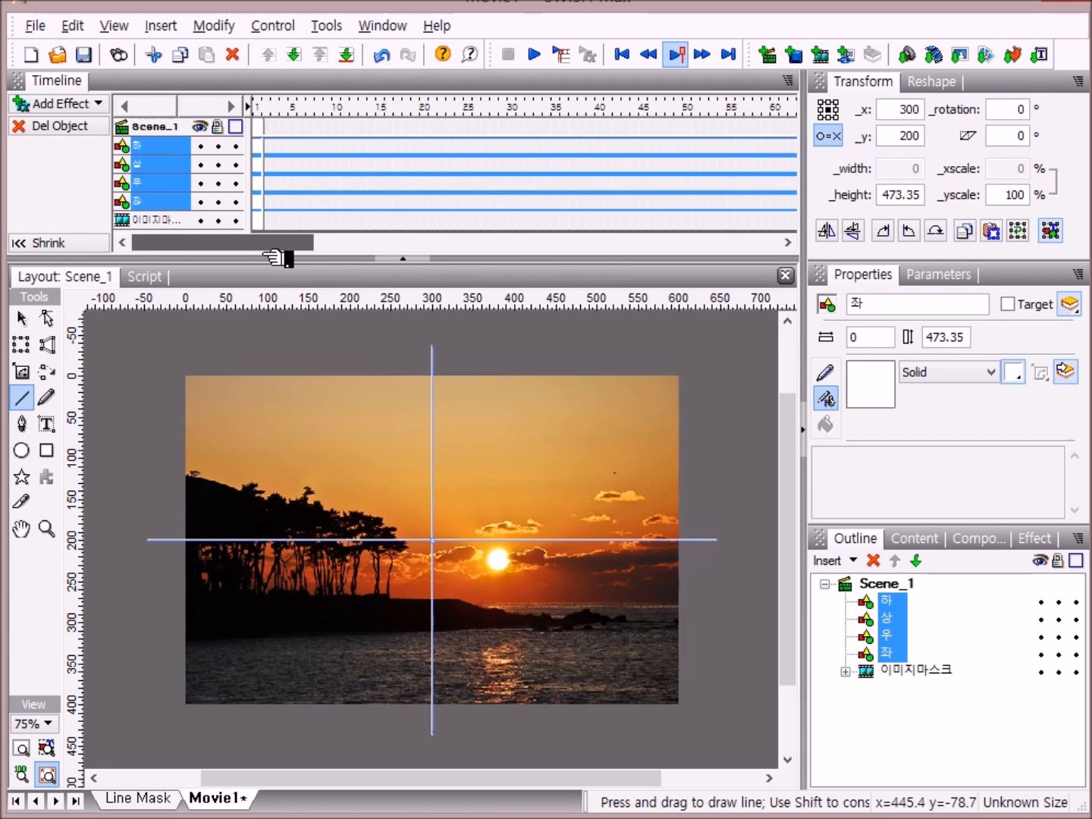
{"action": "left_click_drag", "start_coordinate": [252, 237], "coordinate": [364, 245]}
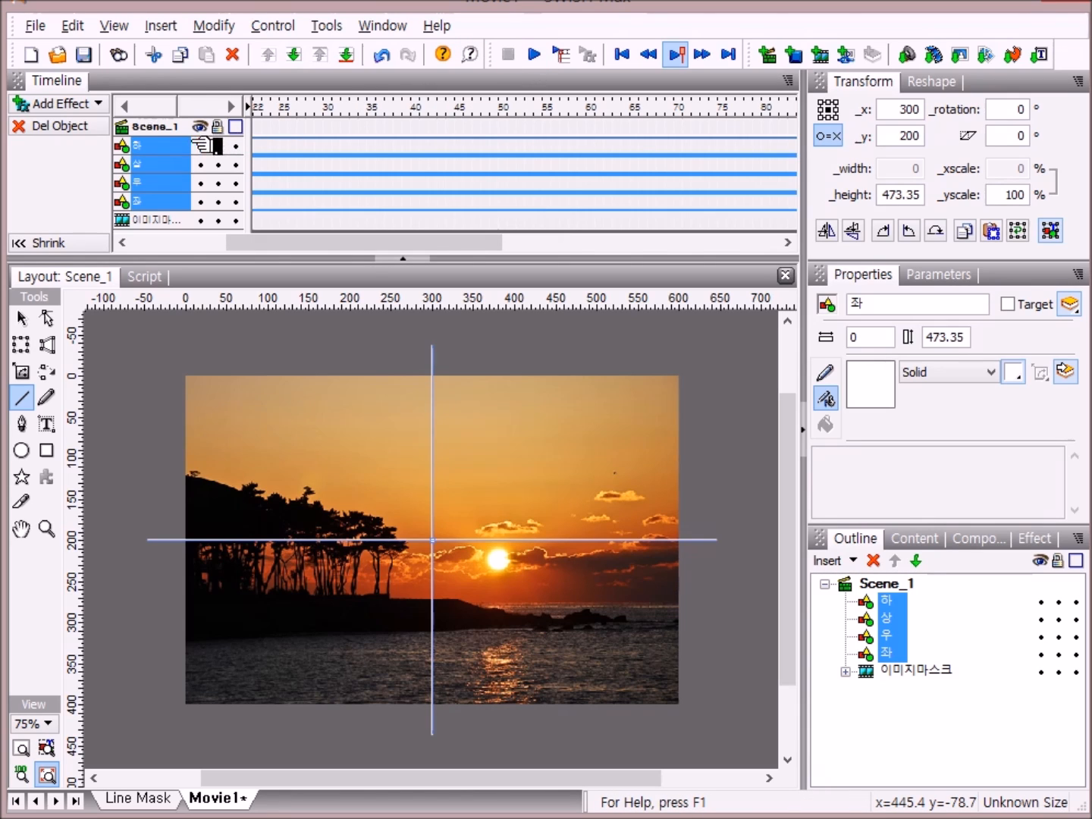
{"action": "left_click", "coordinate": [503, 146]}
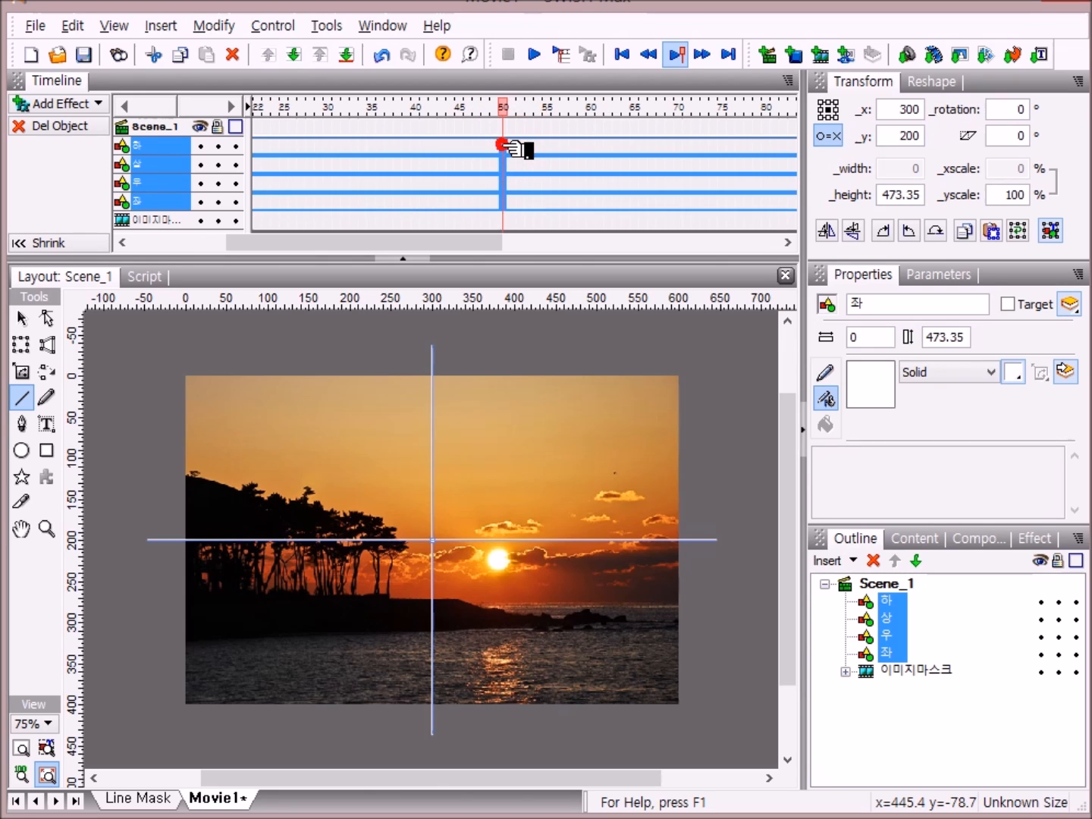
{"action": "left_click", "coordinate": [501, 146]}
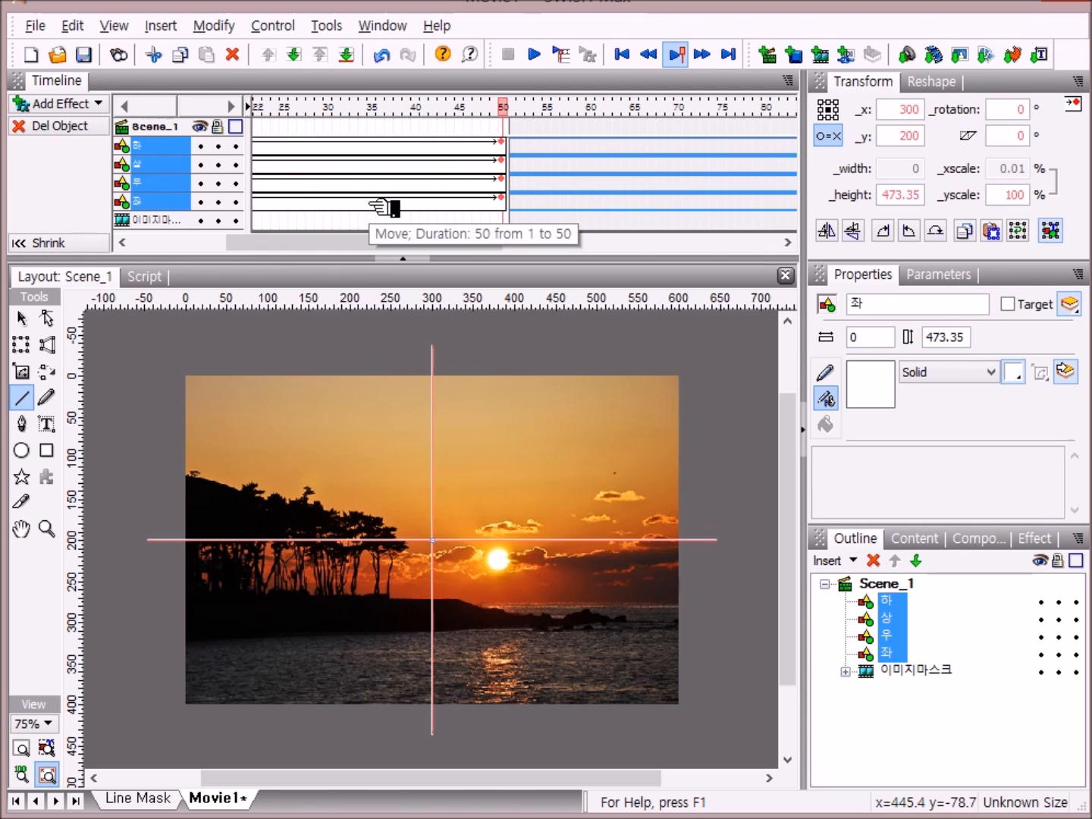
At frame 50, set the x position of line 좌 to 0 and of line 우 to 600
{"action": "left_click", "coordinate": [453, 203]}
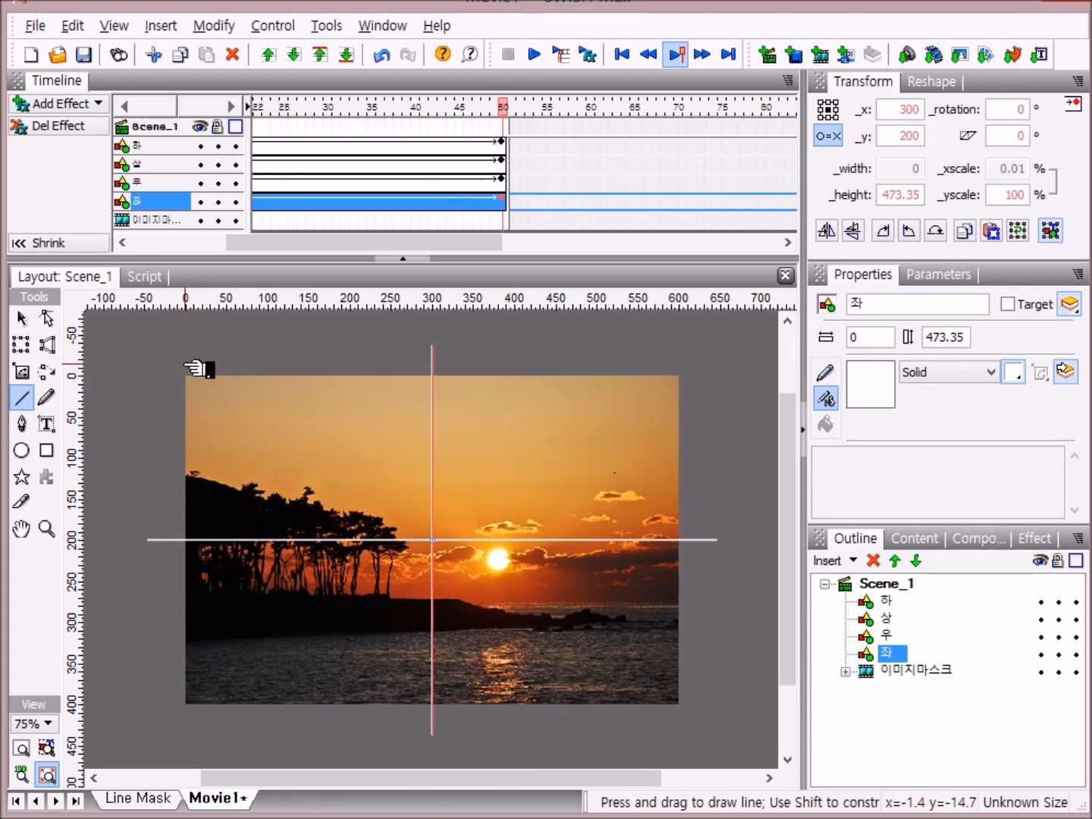
{"action": "left_click", "coordinate": [930, 114]}
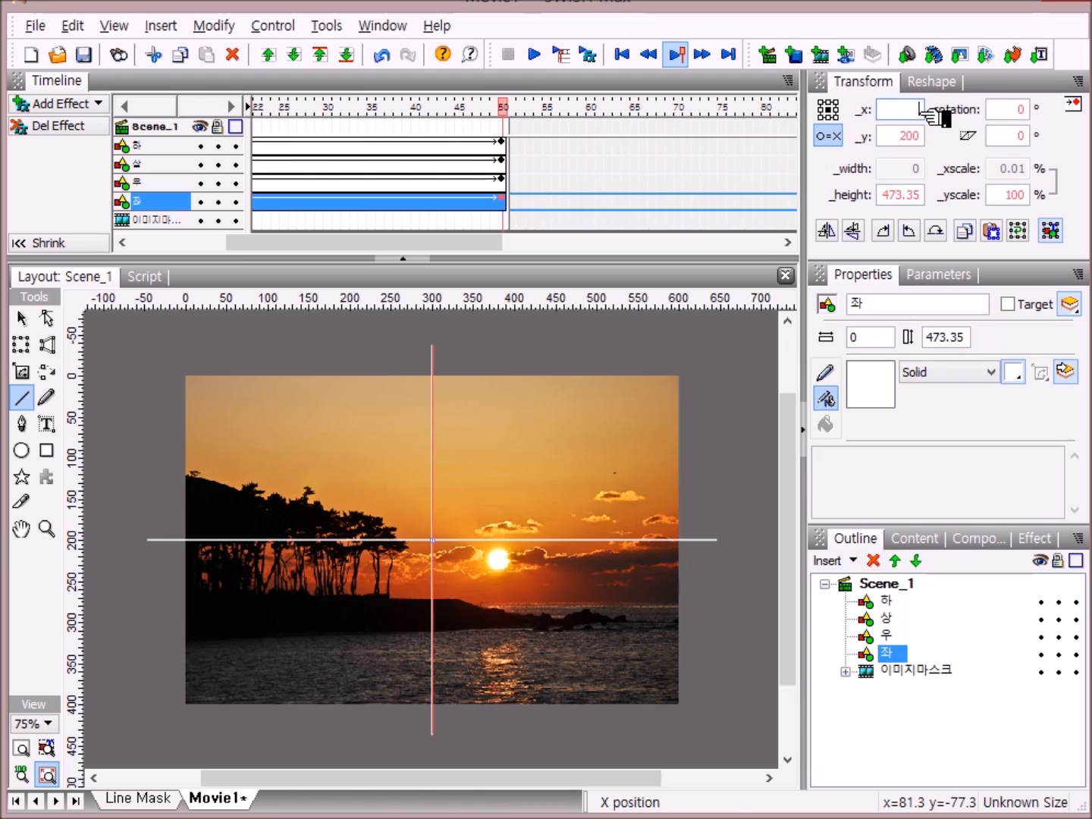
{"action": "key", "text": "Return"}
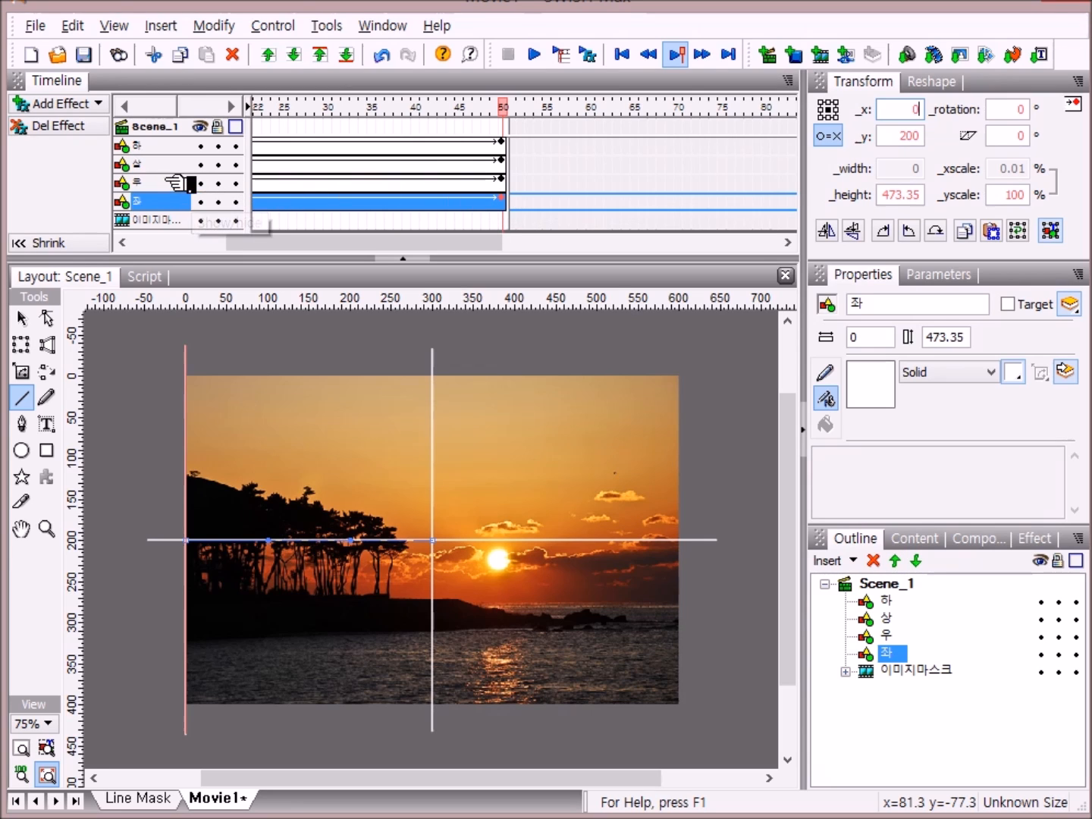
{"action": "left_click", "coordinate": [351, 187]}
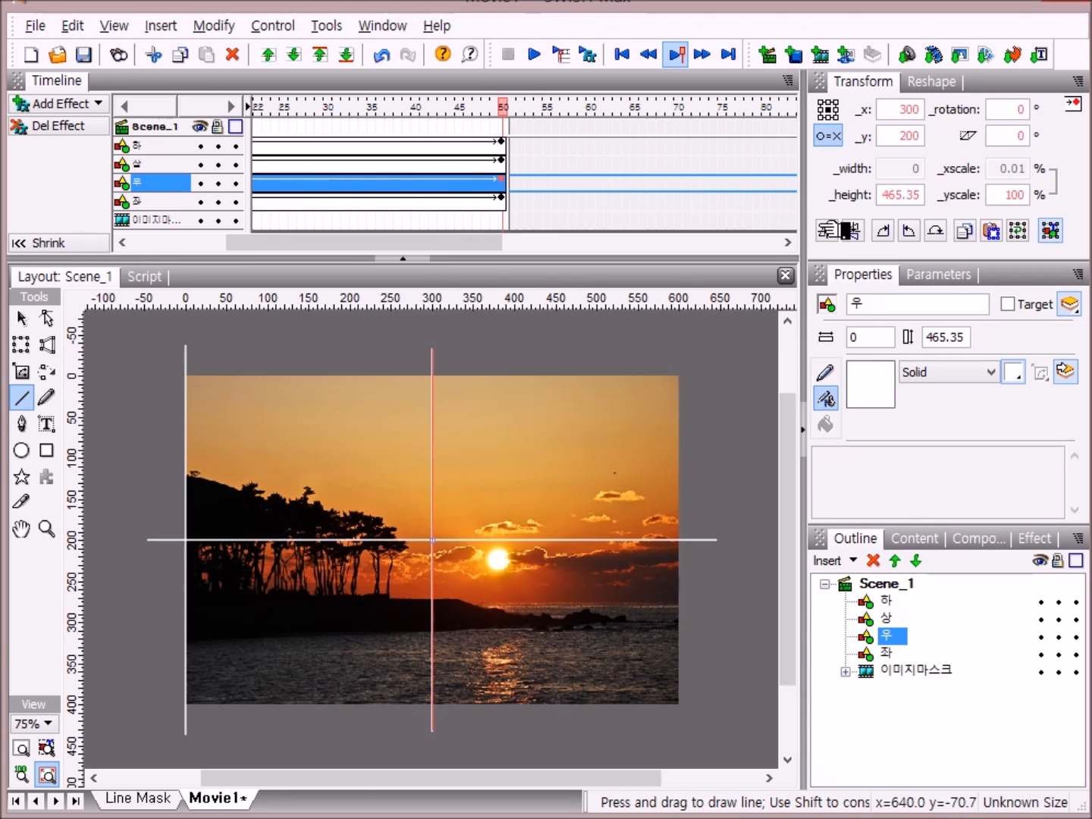
{"action": "left_click", "coordinate": [905, 108]}
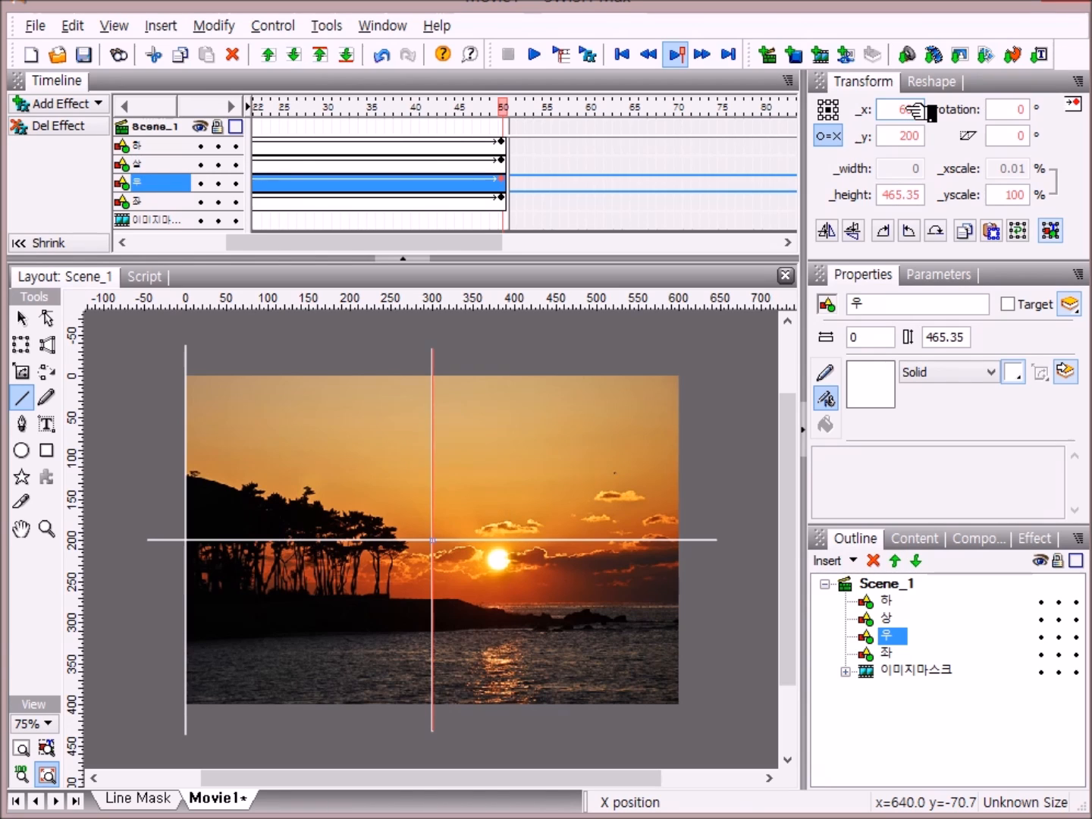
{"action": "type", "text": "600"}
{"action": "key", "text": "Return"}
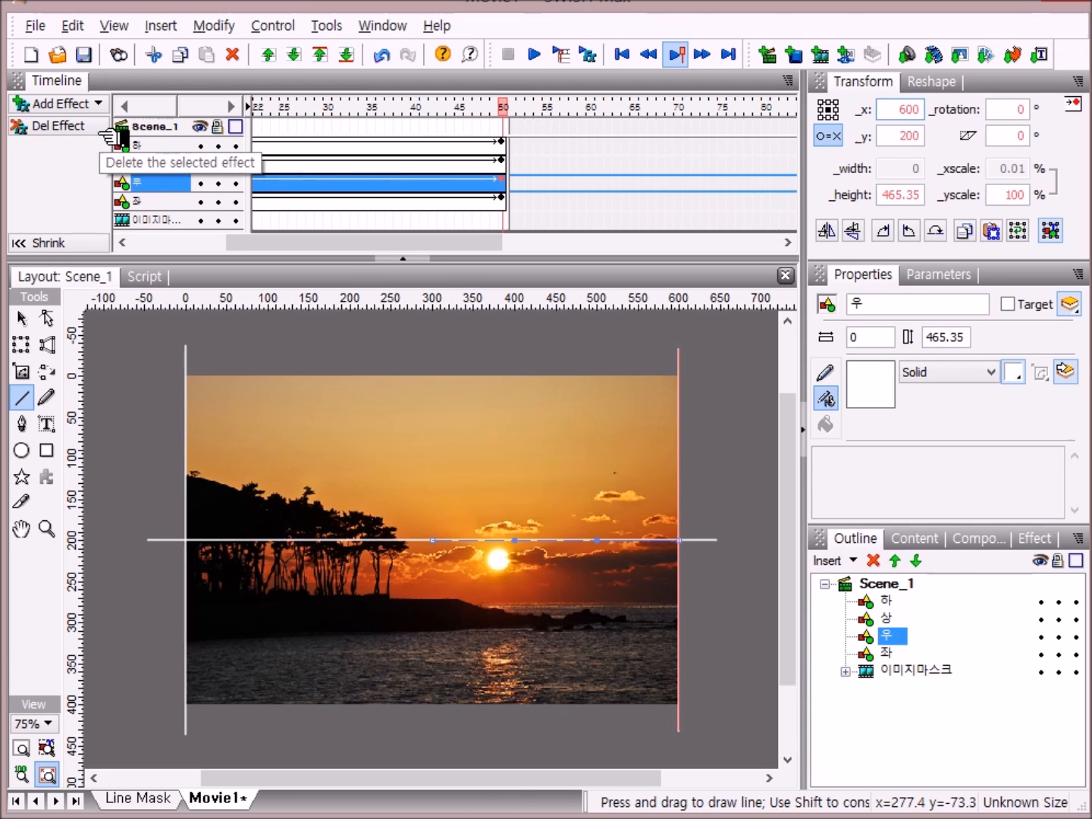
At frame 50, set the y position of line 상 to 0 and of line 하 to 400
{"action": "left_click", "coordinate": [296, 166]}
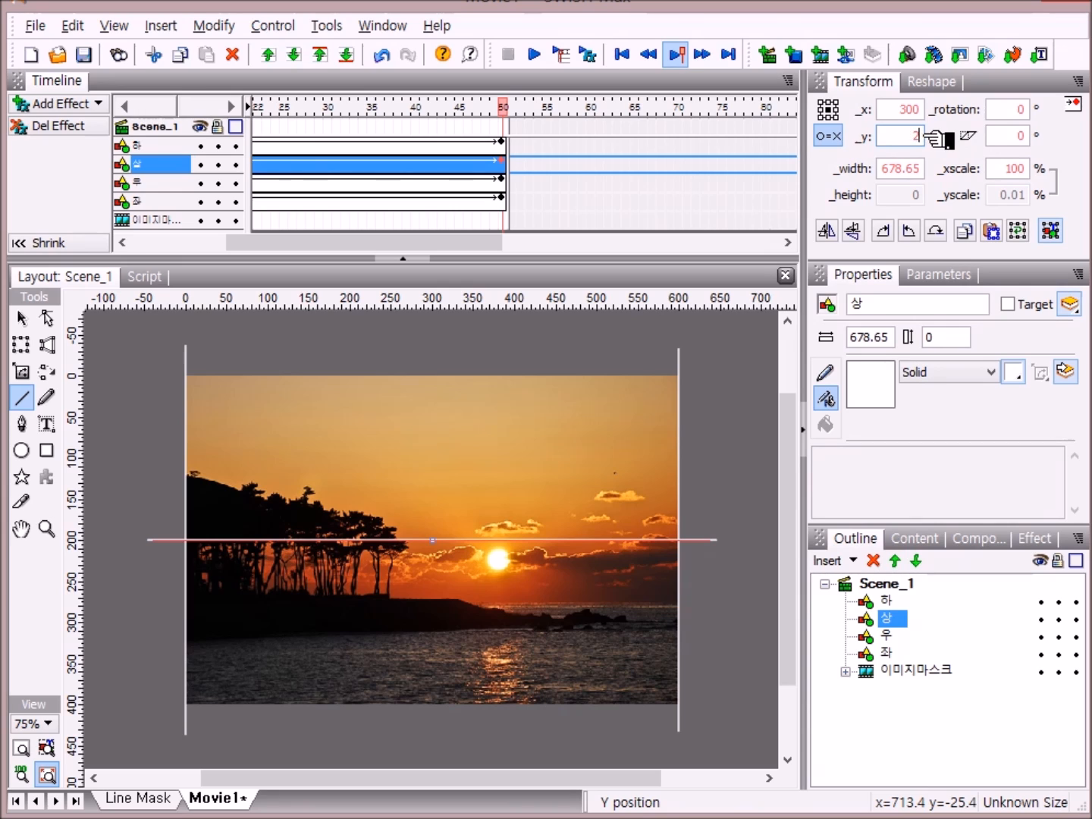
{"action": "key", "text": "Return"}
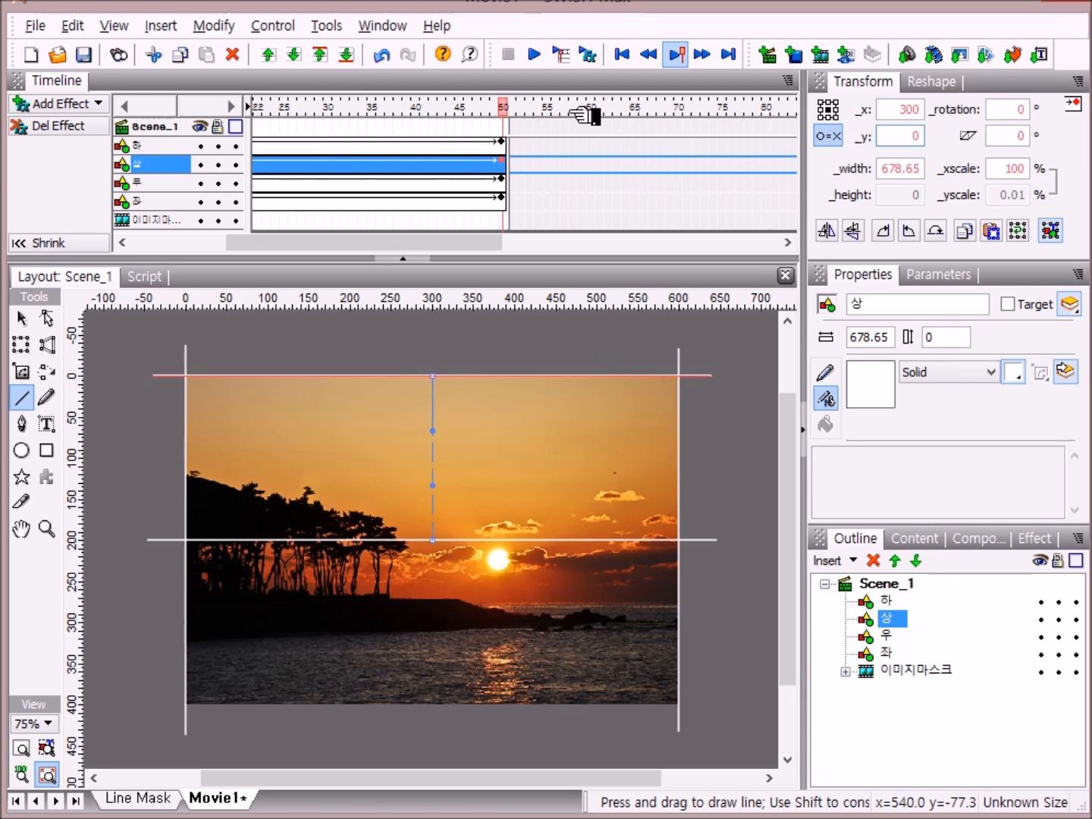
{"action": "left_click", "coordinate": [406, 147]}
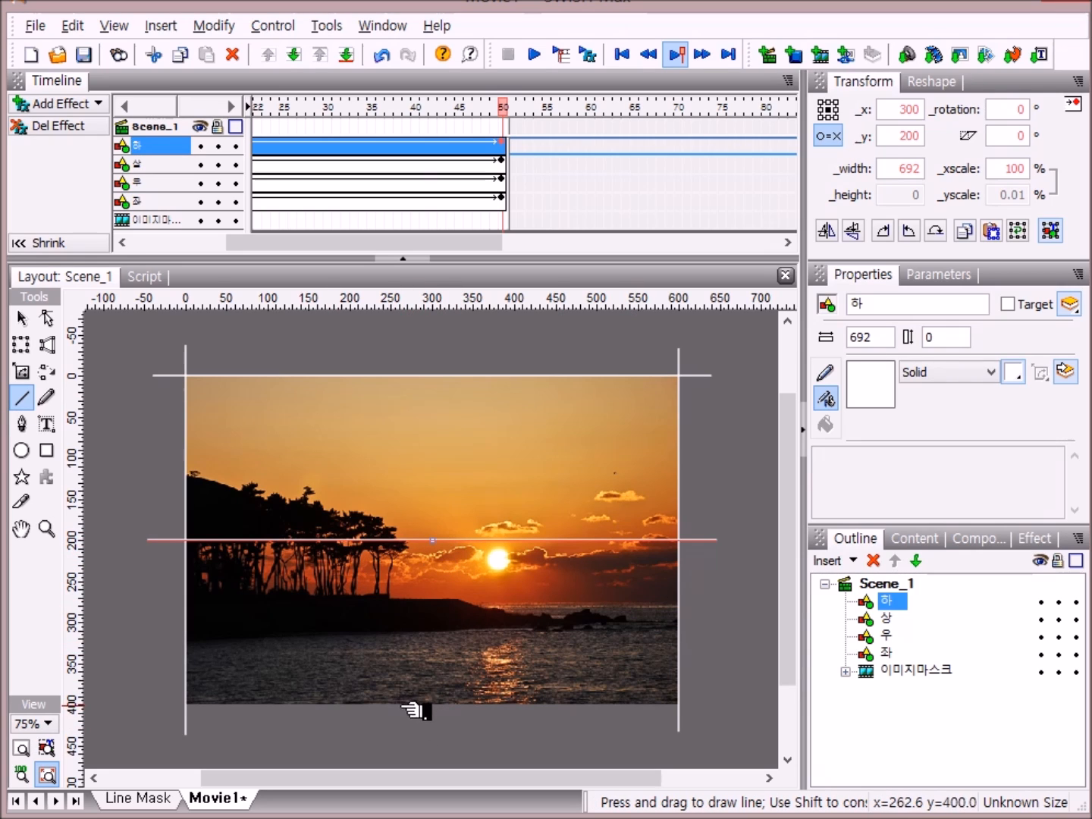
{"action": "left_click", "coordinate": [907, 135]}
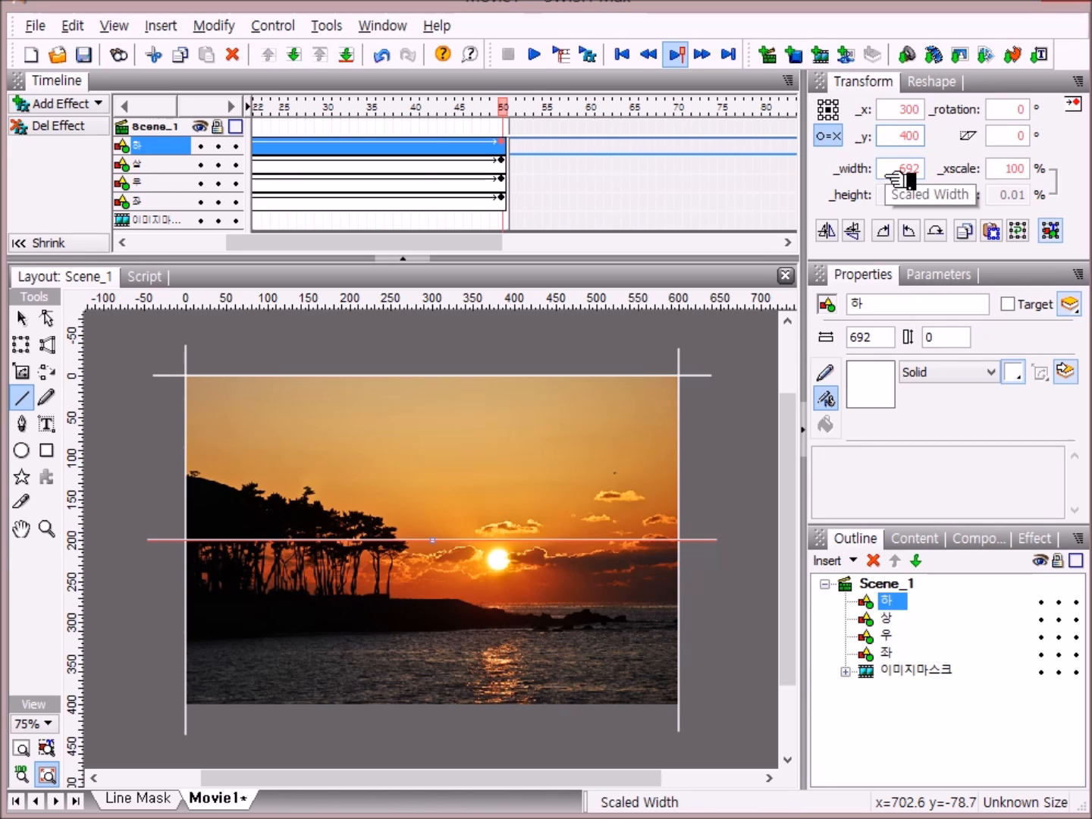
{"action": "type", "text": "4"}
{"action": "key", "text": "Return"}
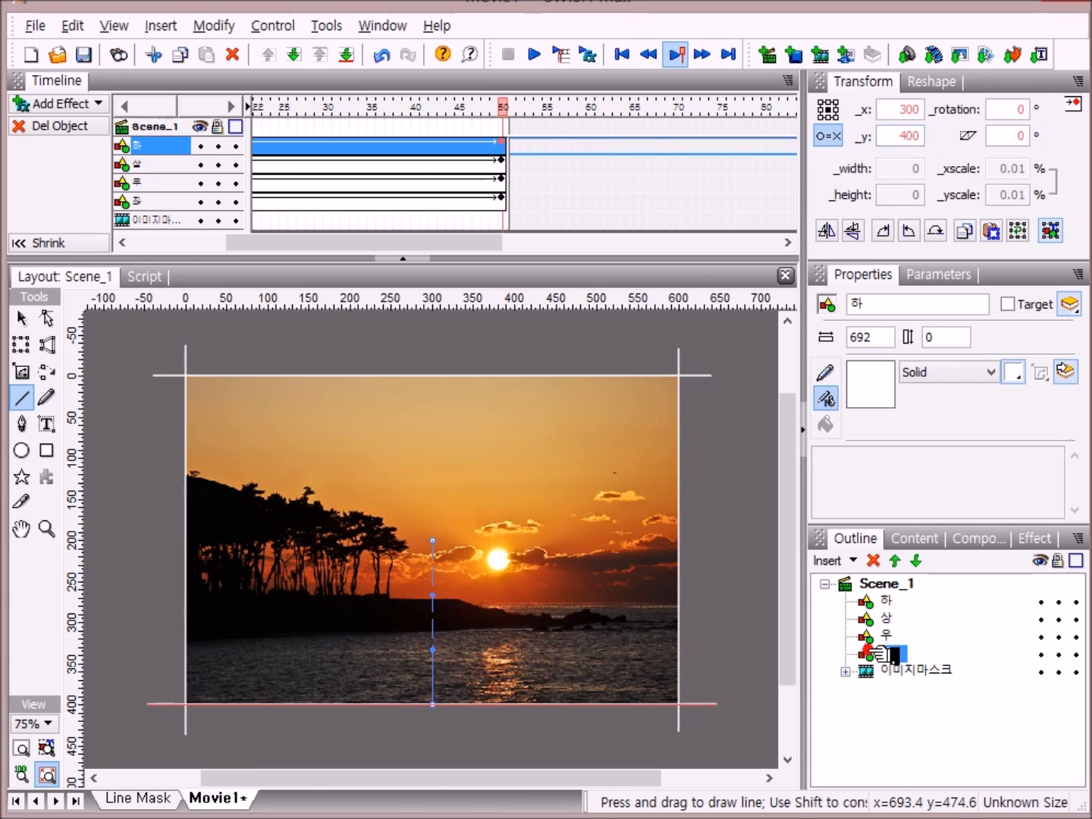
Add a second Move effect starting at frame 102 for all four line shapes 하, 상, 우 and 좌
{"action": "left_click", "coordinate": [874, 653]}
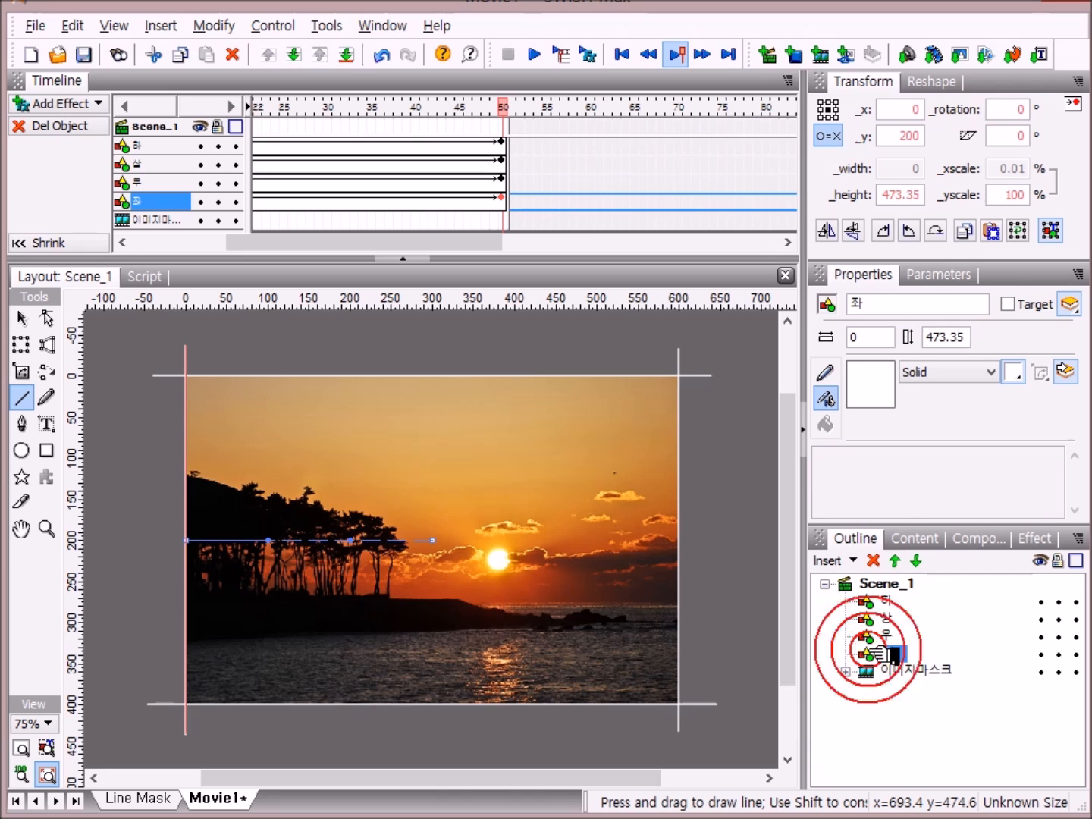
{"action": "left_click", "coordinate": [880, 604], "text": "shift"}
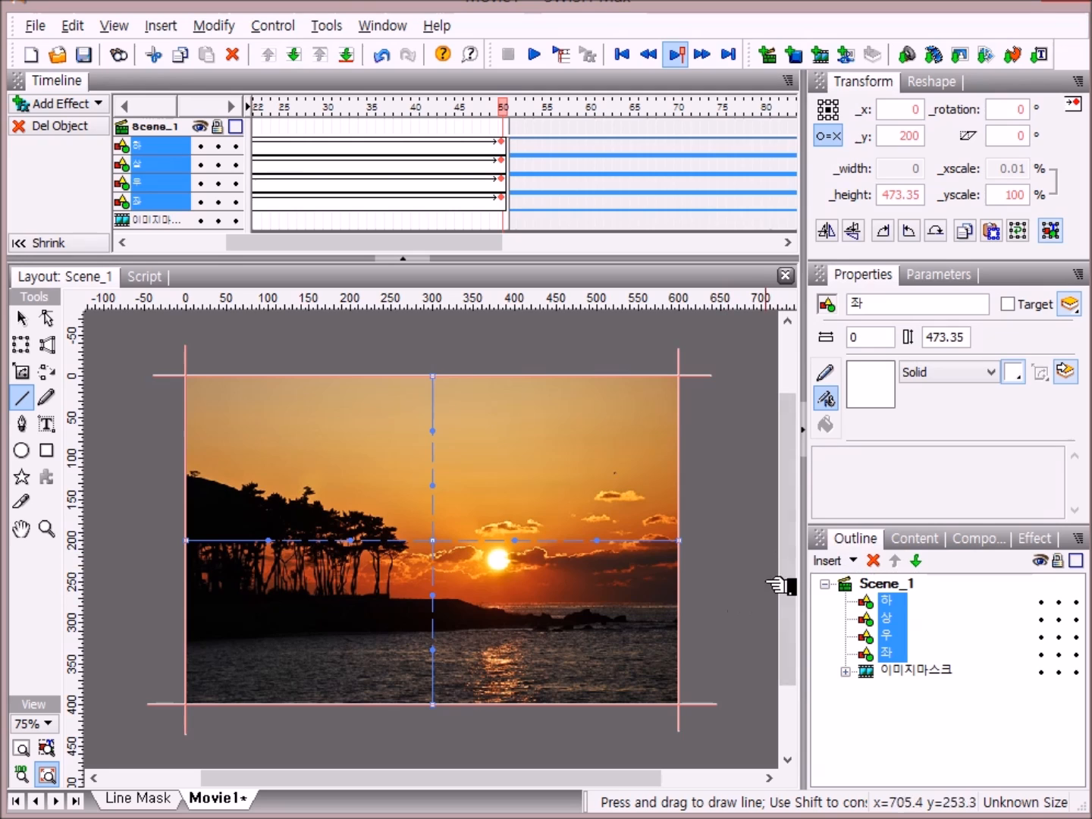
{"action": "left_click_drag", "start_coordinate": [439, 247], "coordinate": [714, 330]}
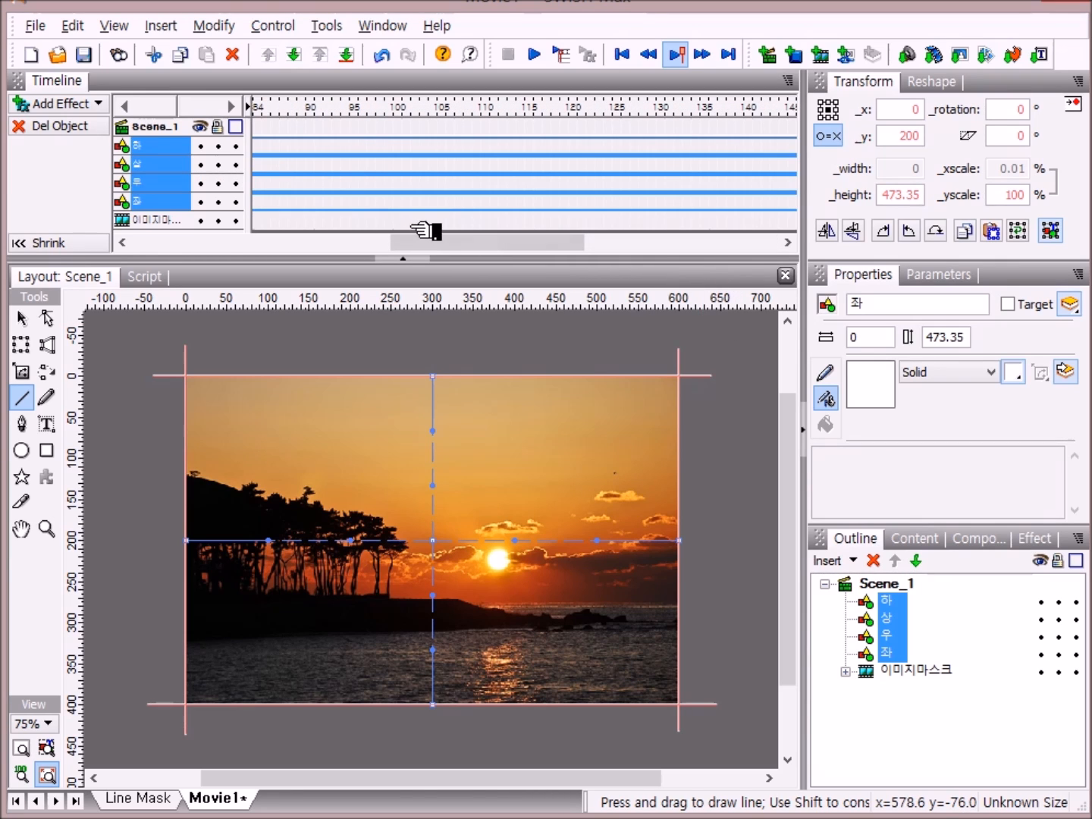
{"action": "left_click_drag", "start_coordinate": [450, 242], "coordinate": [486, 243]}
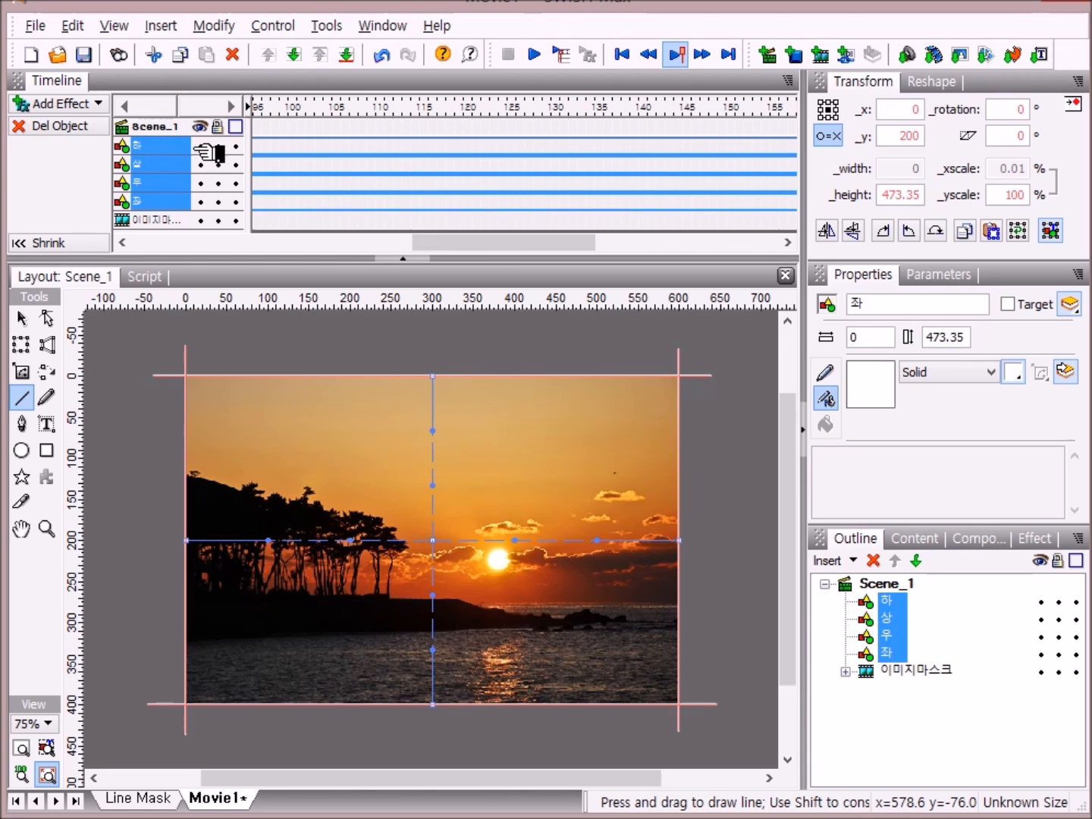
{"action": "left_click", "coordinate": [304, 143]}
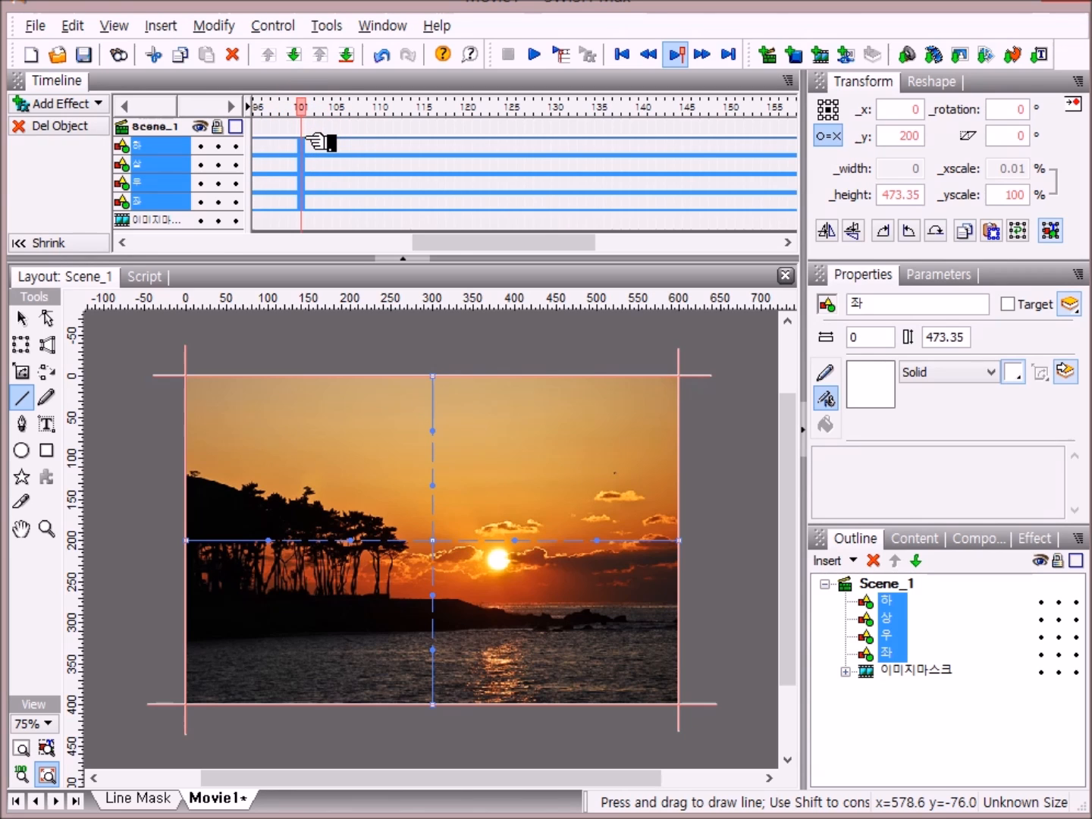
{"action": "right_click", "coordinate": [307, 139]}
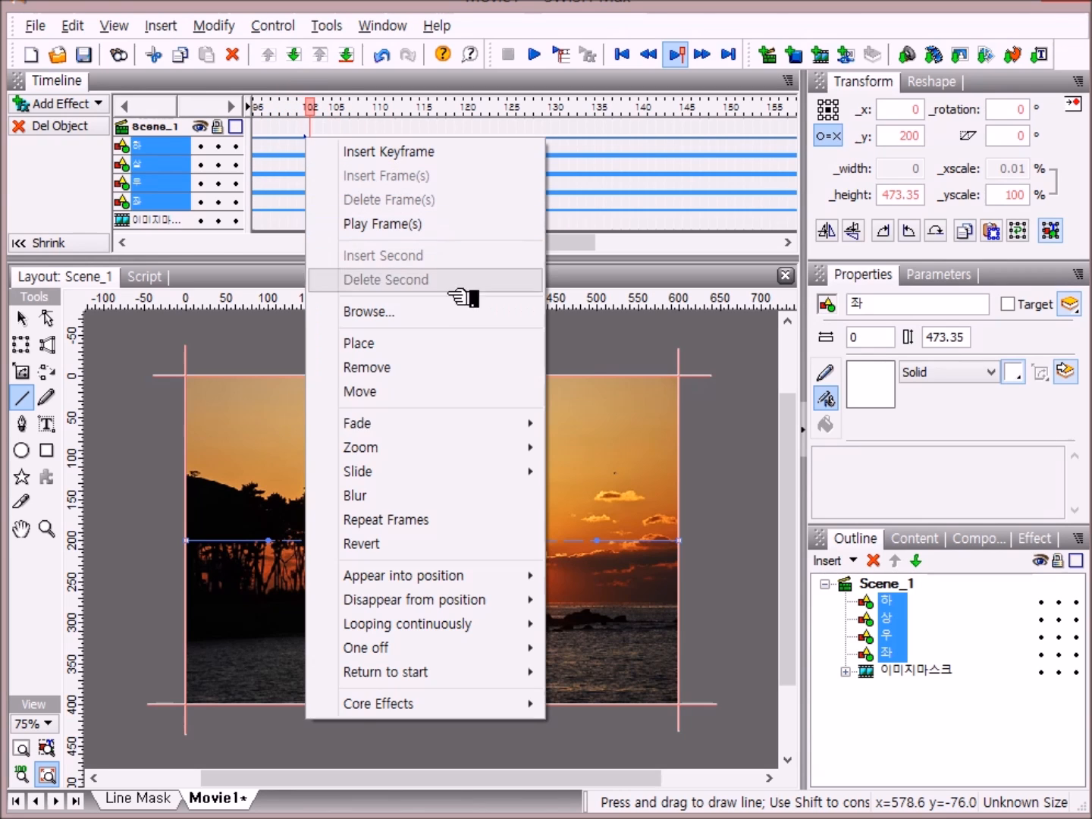
{"action": "left_click", "coordinate": [435, 388]}
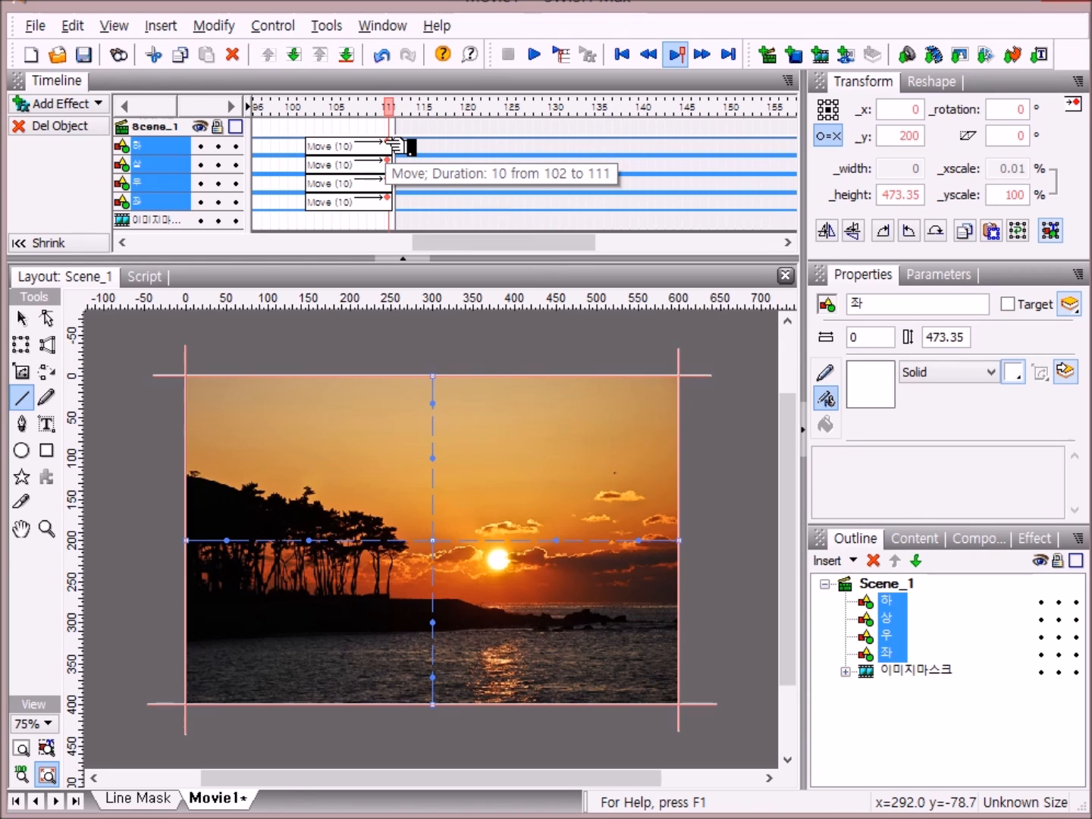
Adjust the second Move effect of line 하 to span 50 frames, from frame 101 to 150
{"action": "left_click_drag", "start_coordinate": [396, 144], "coordinate": [437, 141]}
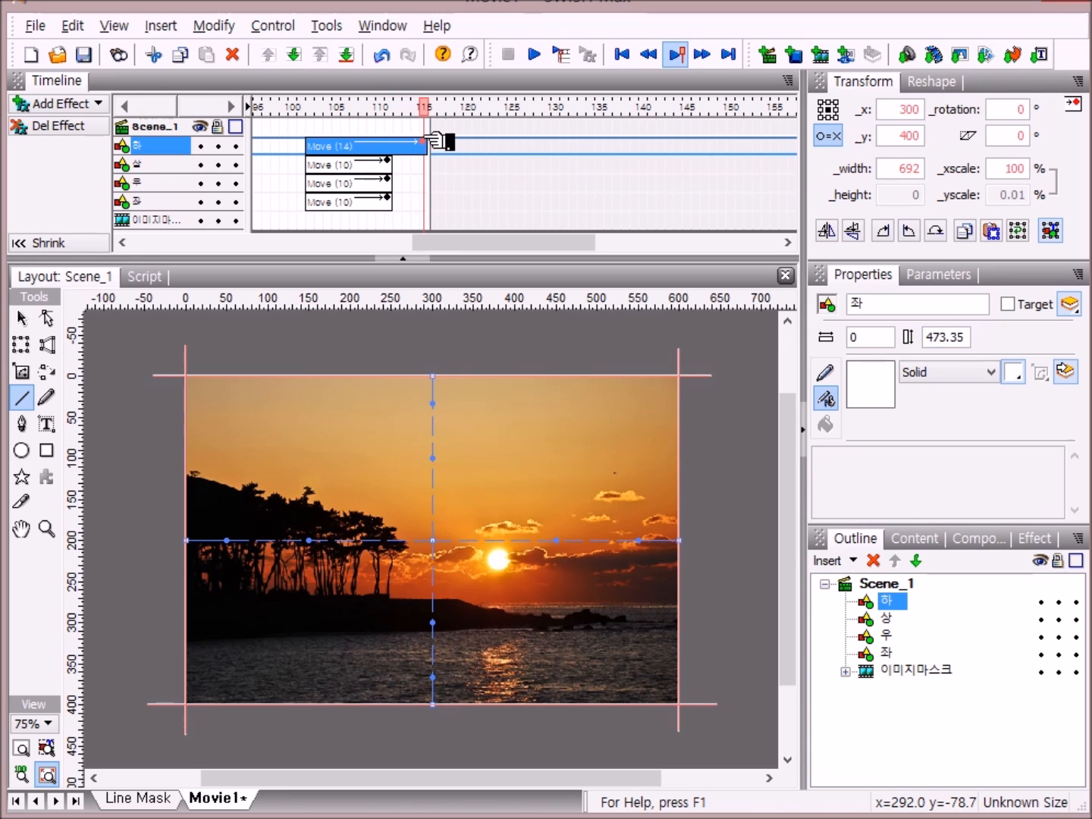
{"action": "left_click_drag", "start_coordinate": [437, 141], "coordinate": [739, 149]}
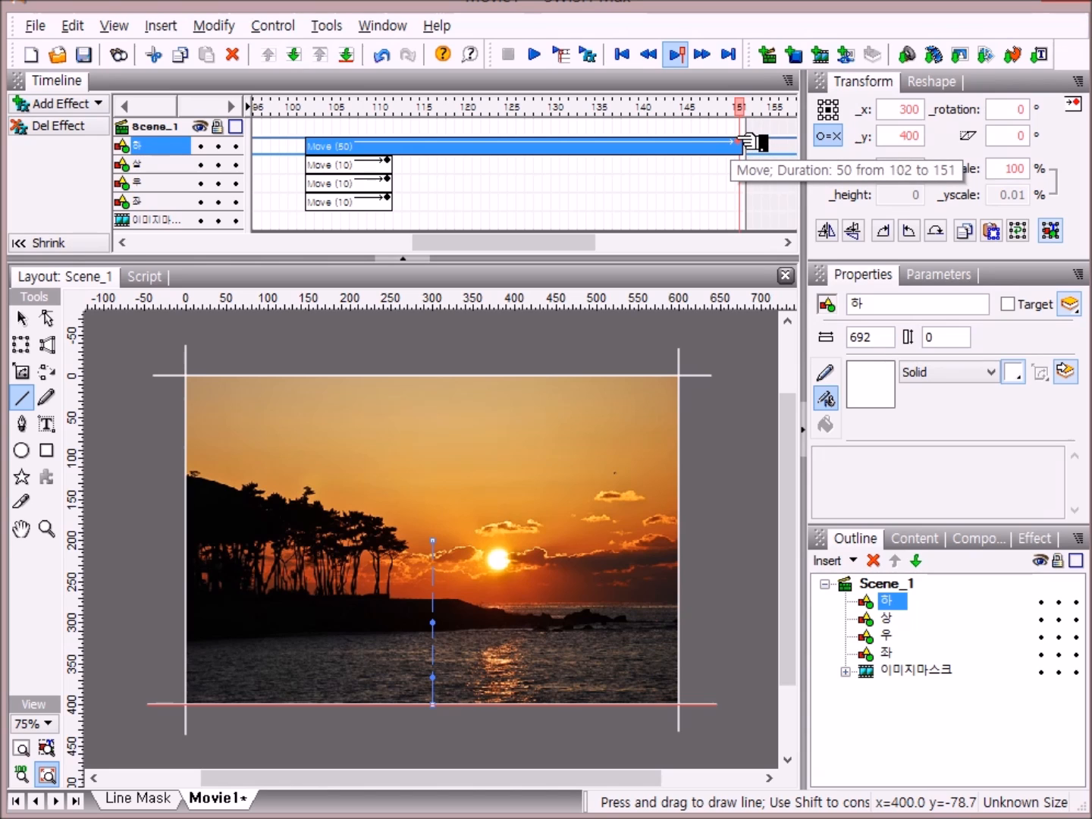
{"action": "left_click_drag", "start_coordinate": [741, 143], "coordinate": [732, 144]}
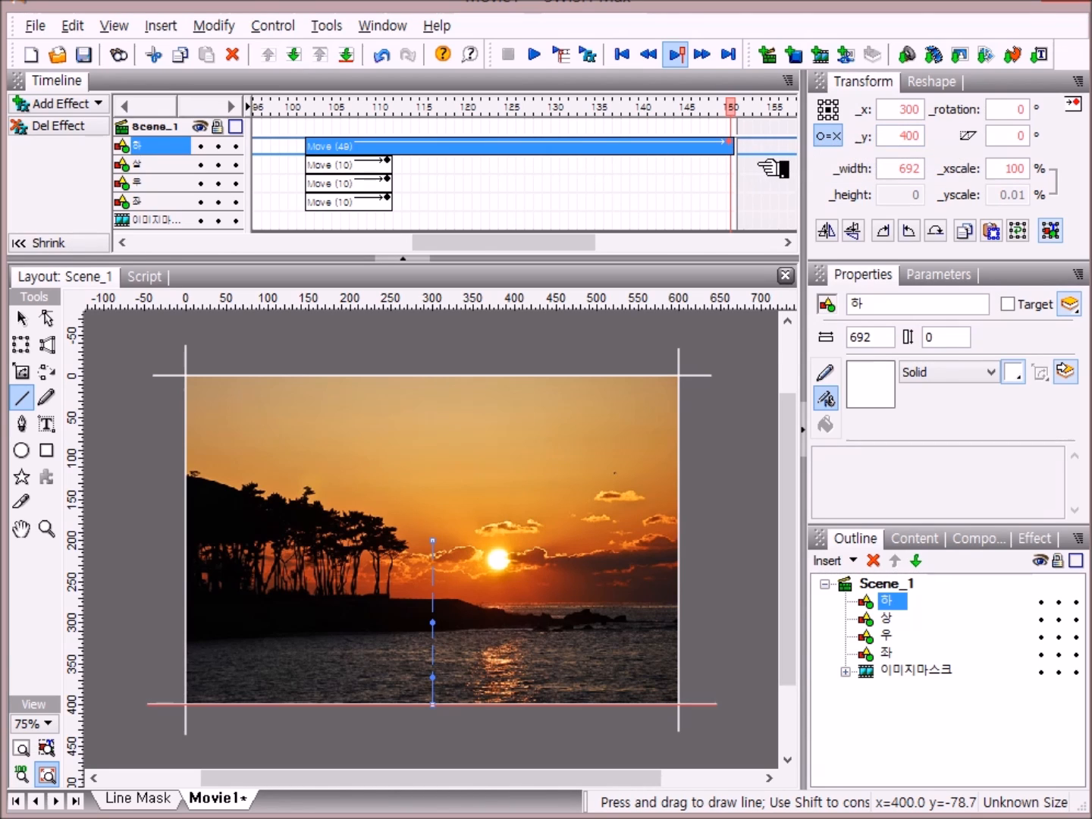
{"action": "left_click_drag", "start_coordinate": [536, 147], "coordinate": [530, 161]}
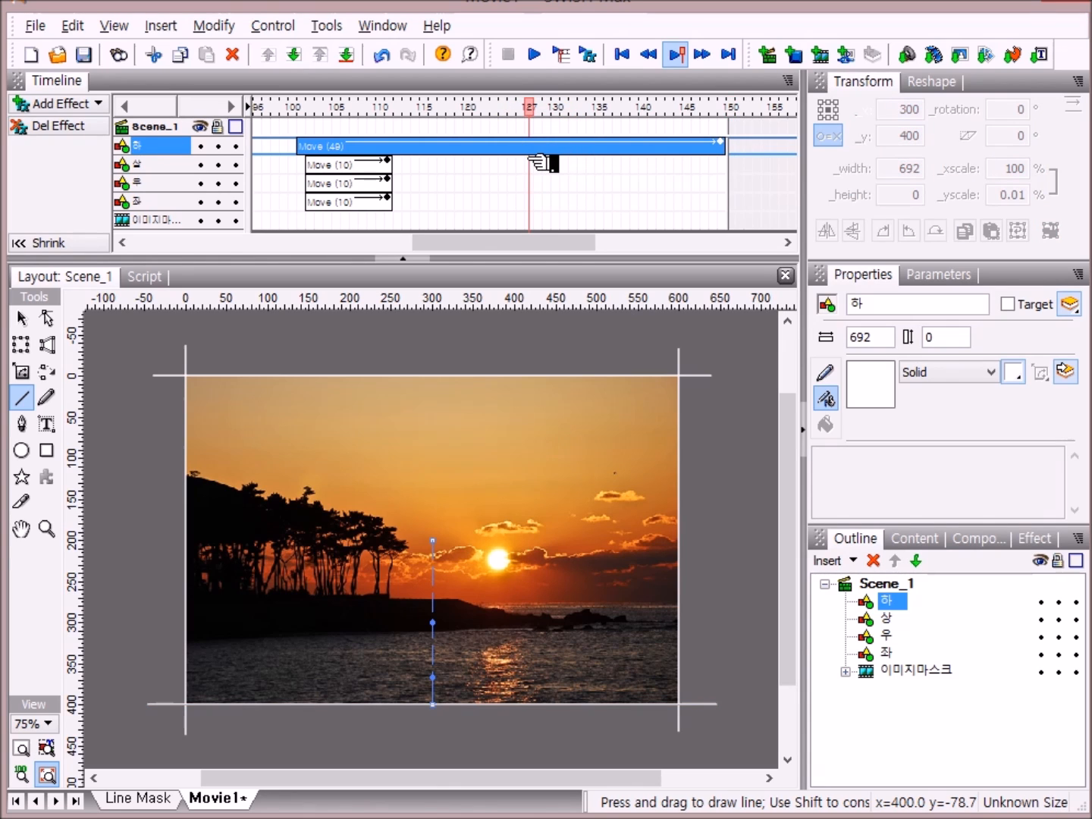
{"action": "left_click_drag", "start_coordinate": [724, 143], "coordinate": [736, 144]}
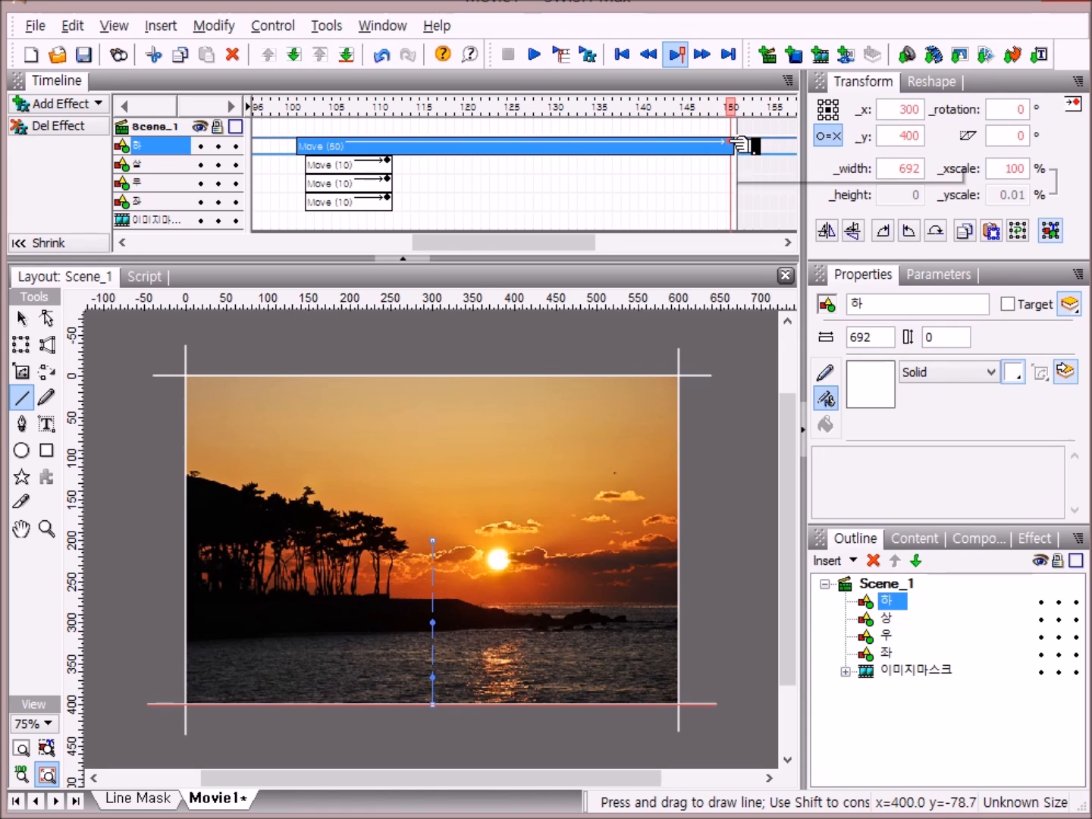
Shift the second Move effects of lines 상, 우 and 좌 so they start at frame 101
{"action": "left_click_drag", "start_coordinate": [363, 167], "coordinate": [354, 169]}
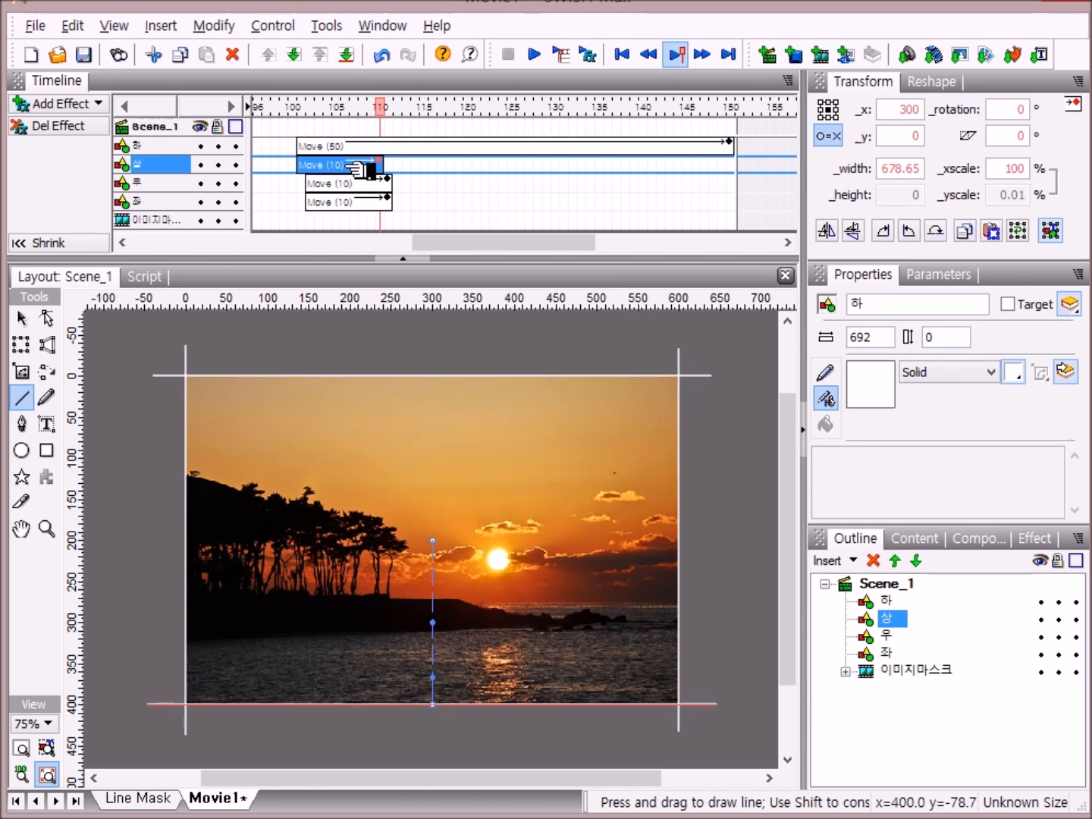
{"action": "left_click", "coordinate": [367, 188]}
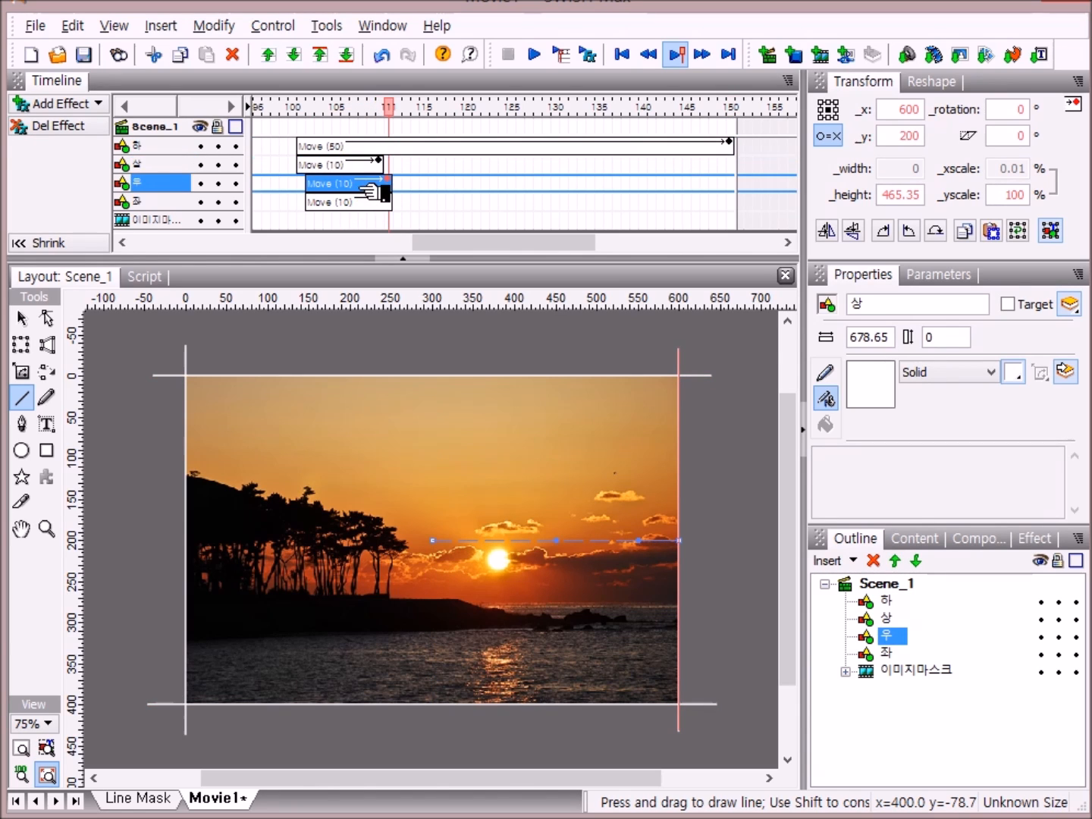
{"action": "left_click_drag", "start_coordinate": [364, 192], "coordinate": [358, 201]}
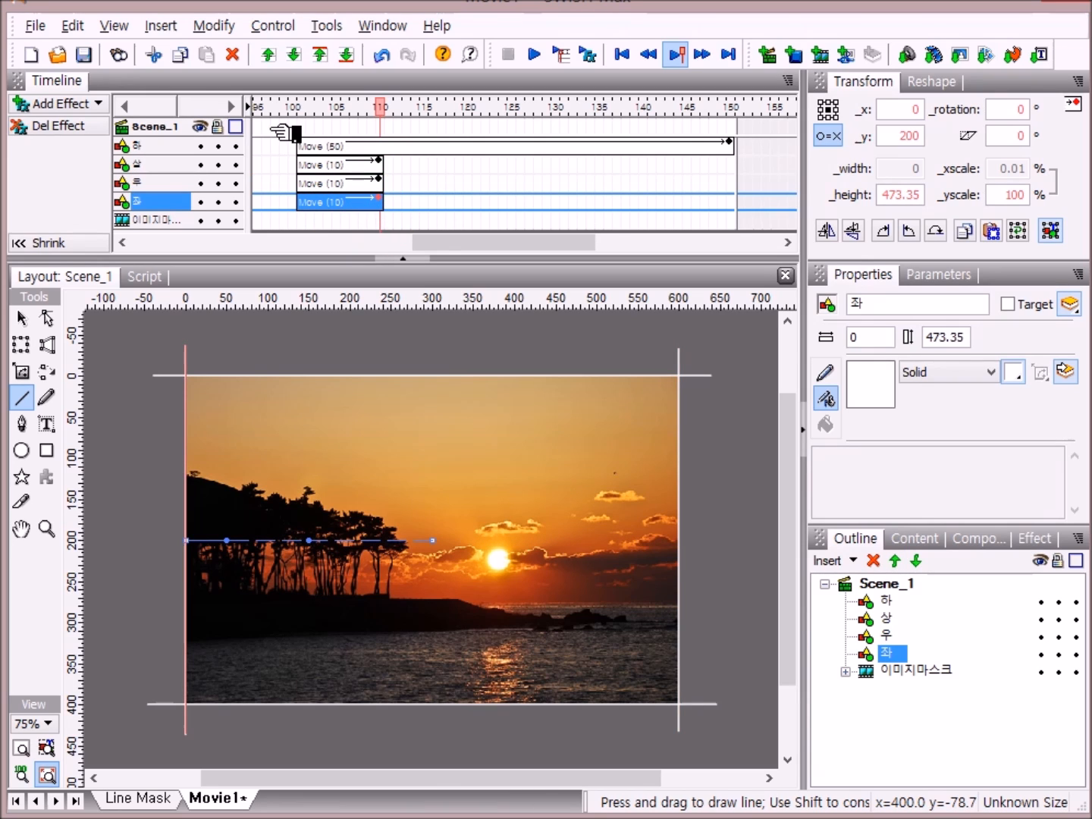
Extend the second Move effects of lines 상, 우 and 좌 to 50 frames, ending at frame 150
{"action": "left_click", "coordinate": [306, 113]}
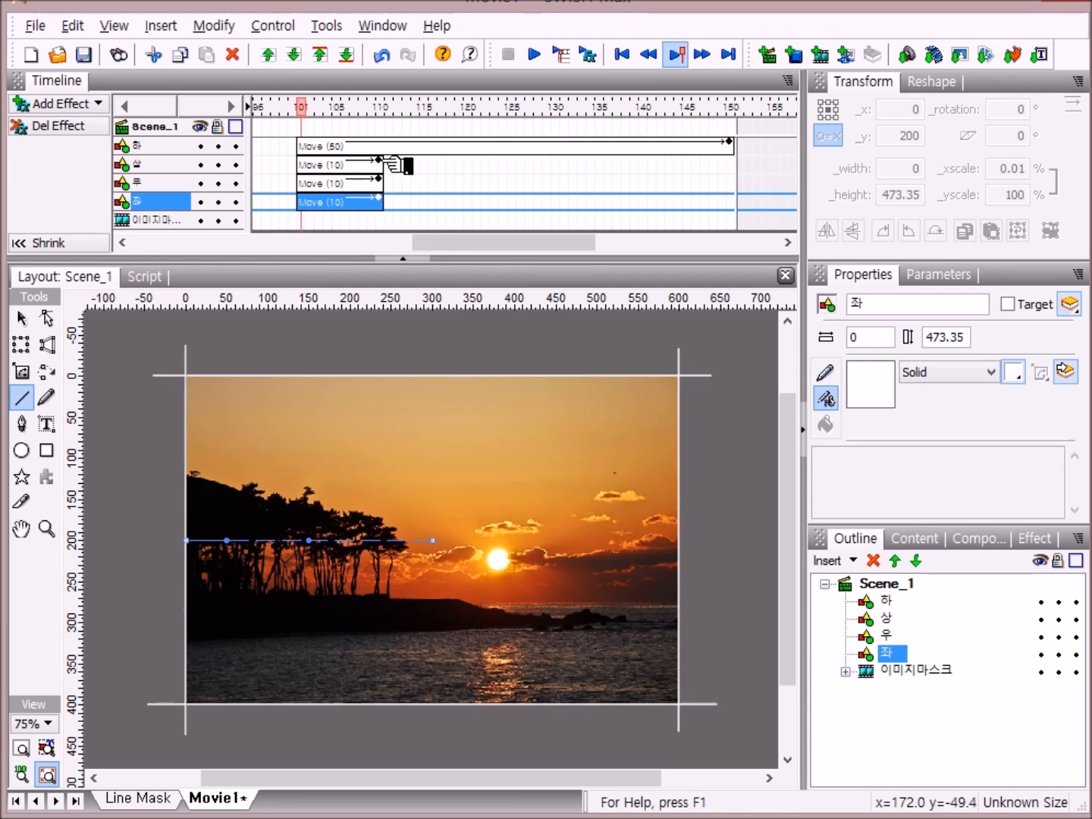
{"action": "left_click_drag", "start_coordinate": [386, 162], "coordinate": [748, 261]}
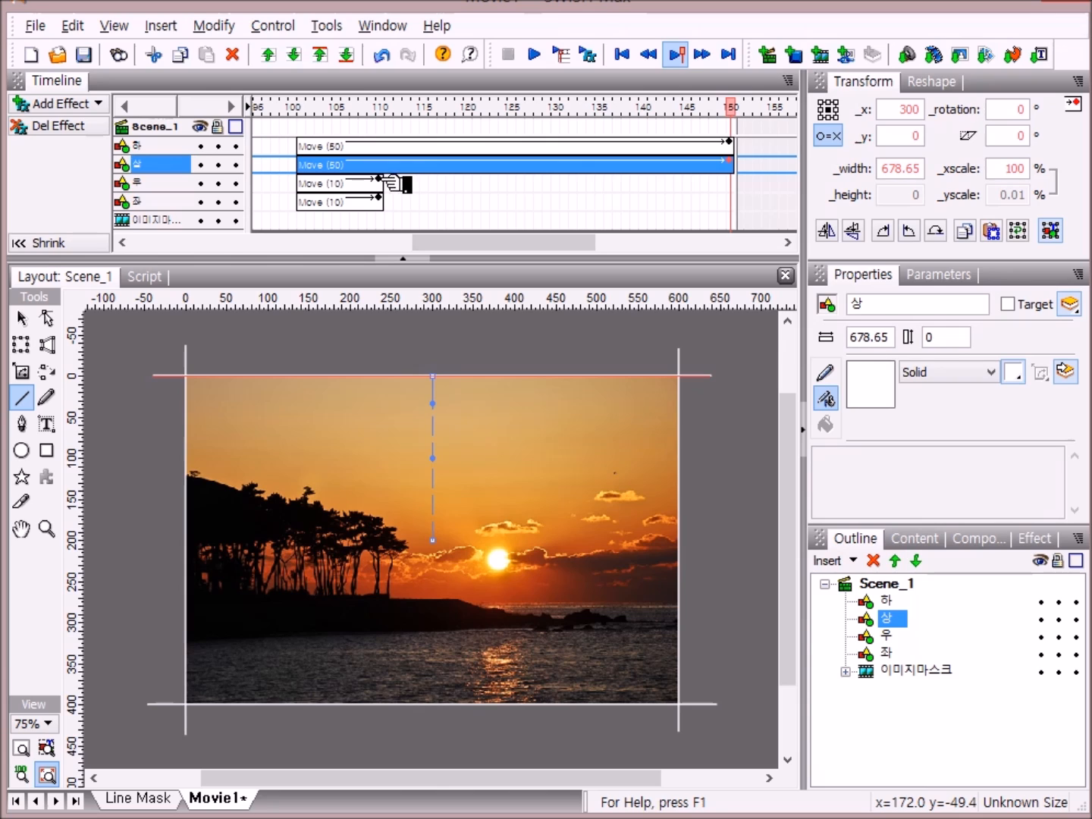
{"action": "left_click_drag", "start_coordinate": [380, 179], "coordinate": [733, 269]}
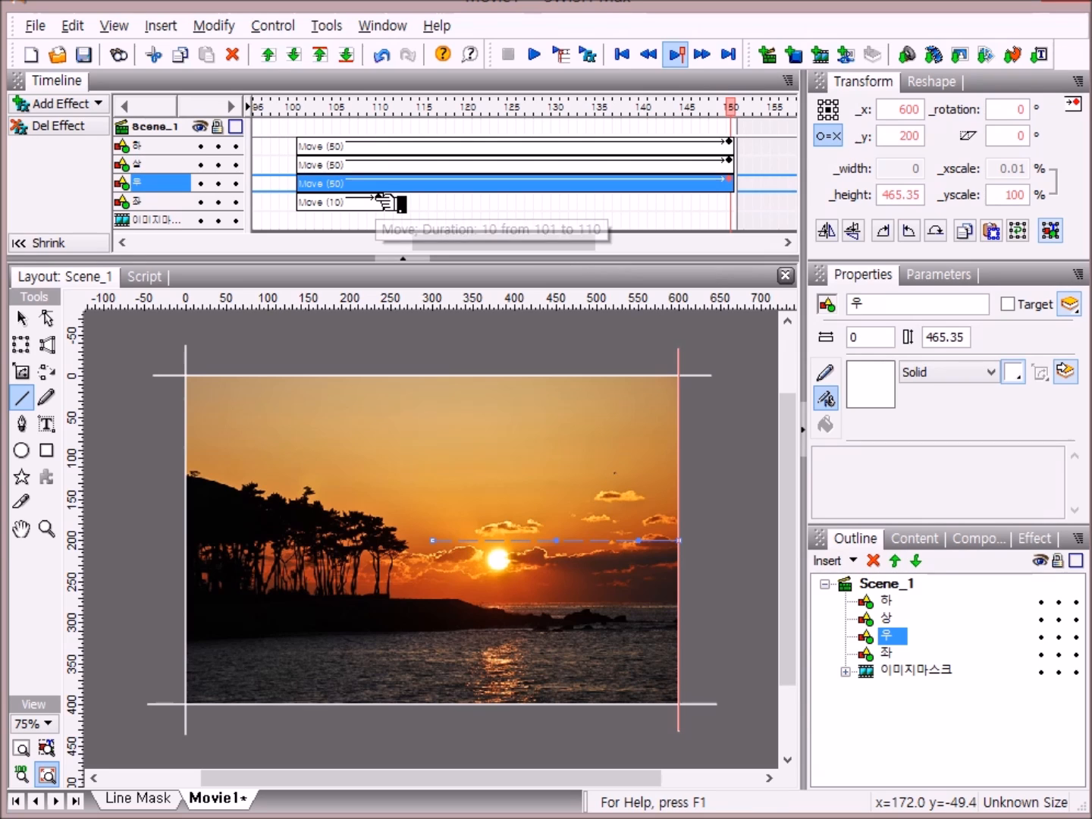
{"action": "left_click_drag", "start_coordinate": [383, 201], "coordinate": [741, 311]}
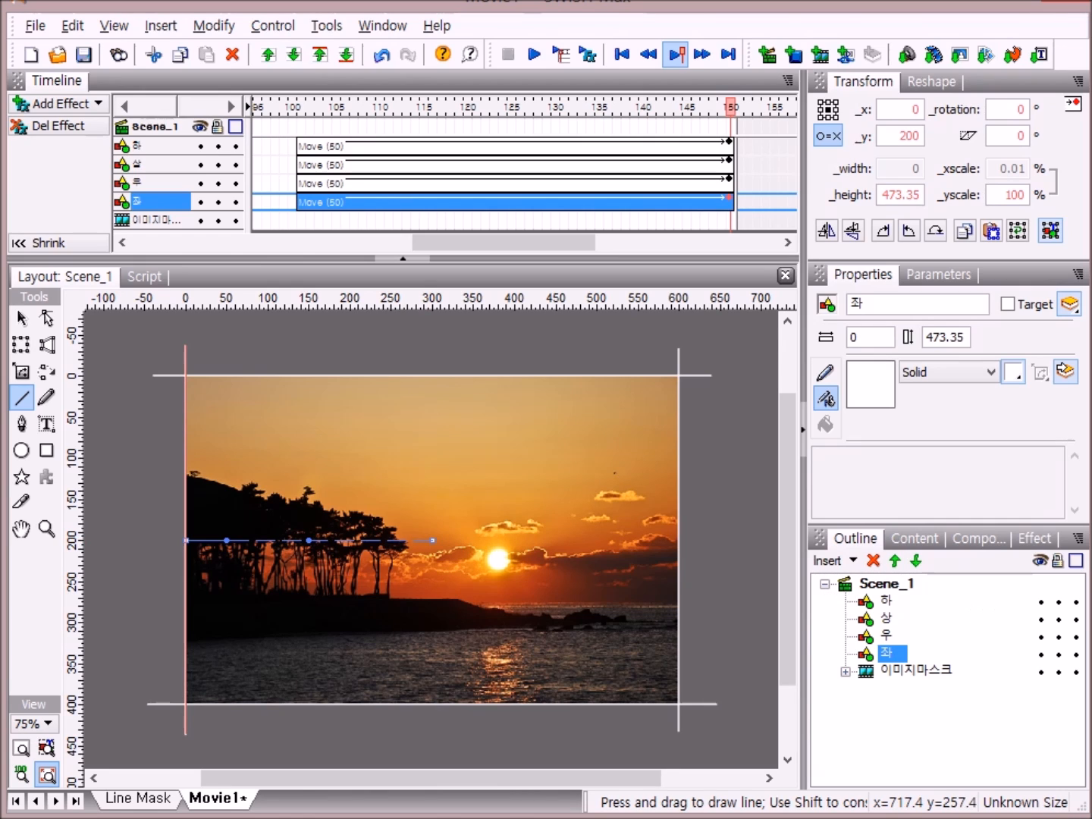
At frame 150, set the x position of the vertical lines 좌 and 우 to 300
{"action": "left_click", "coordinate": [880, 654]}
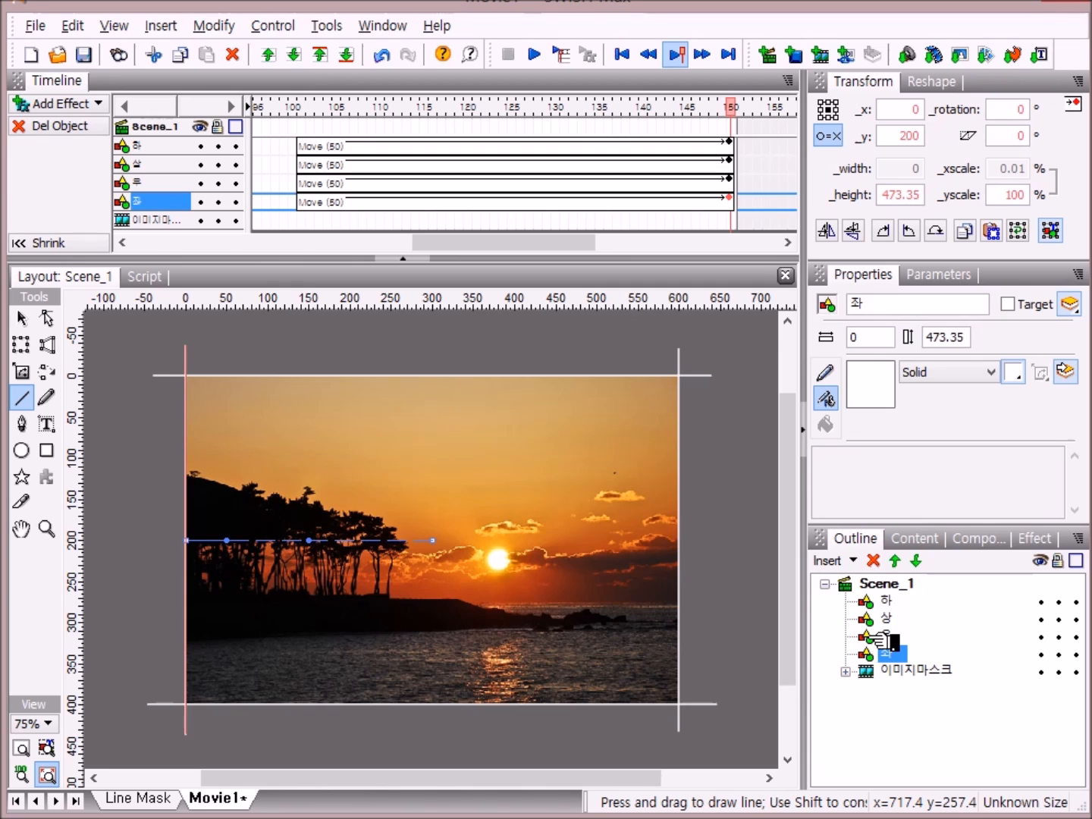
{"action": "left_click", "coordinate": [883, 640], "text": "ctrl"}
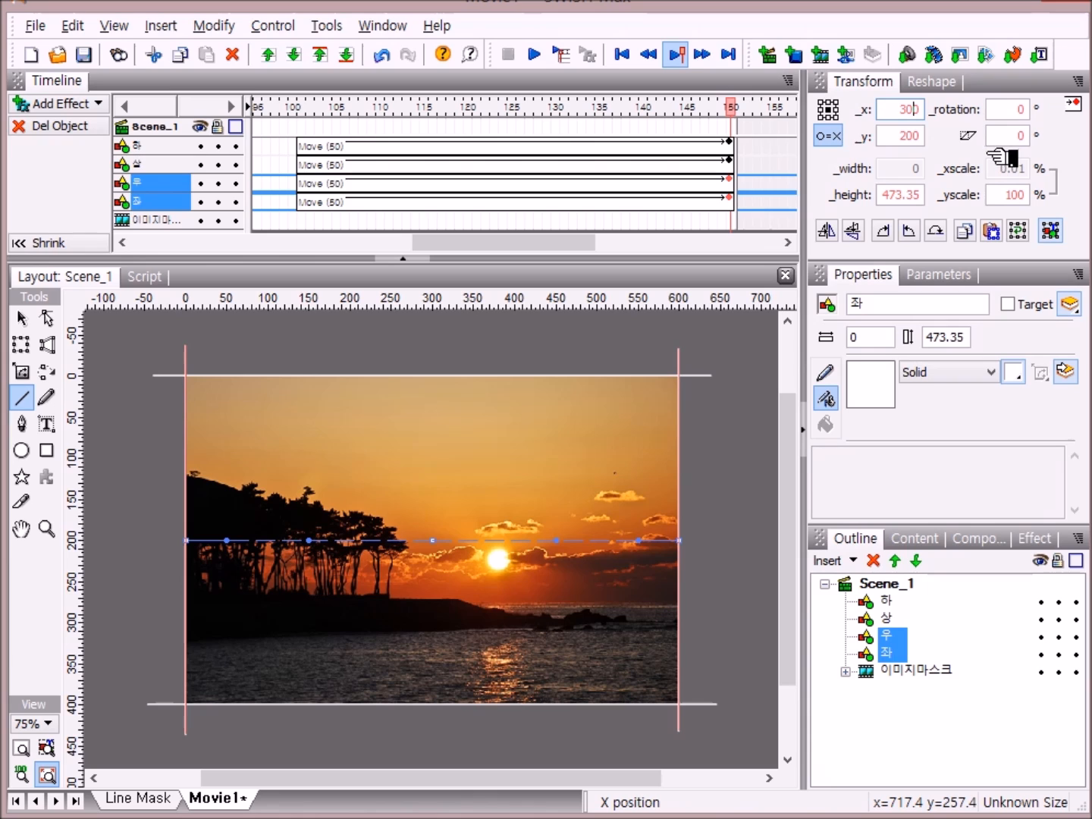
{"action": "key", "text": "Return"}
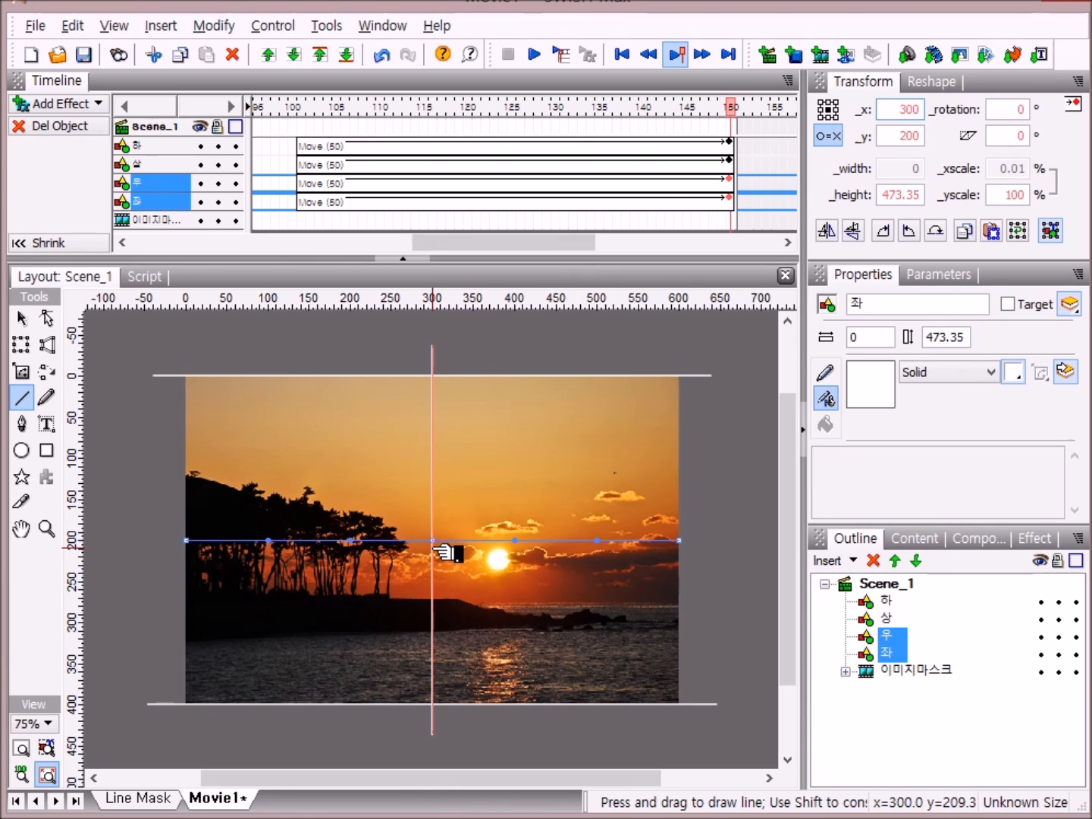
At frame 150, set the y position of the horizontal lines 상 and 하 to 200
{"action": "left_click_drag", "start_coordinate": [849, 673], "coordinate": [881, 604]}
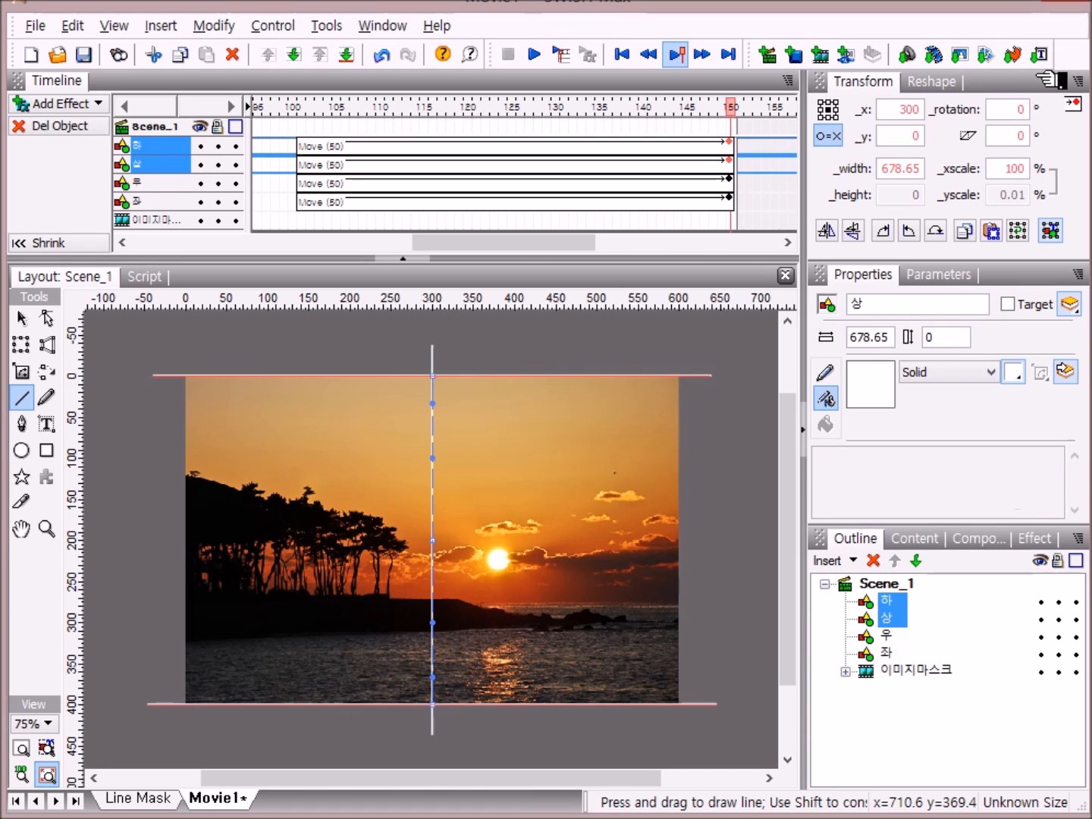
{"action": "left_click", "coordinate": [924, 132]}
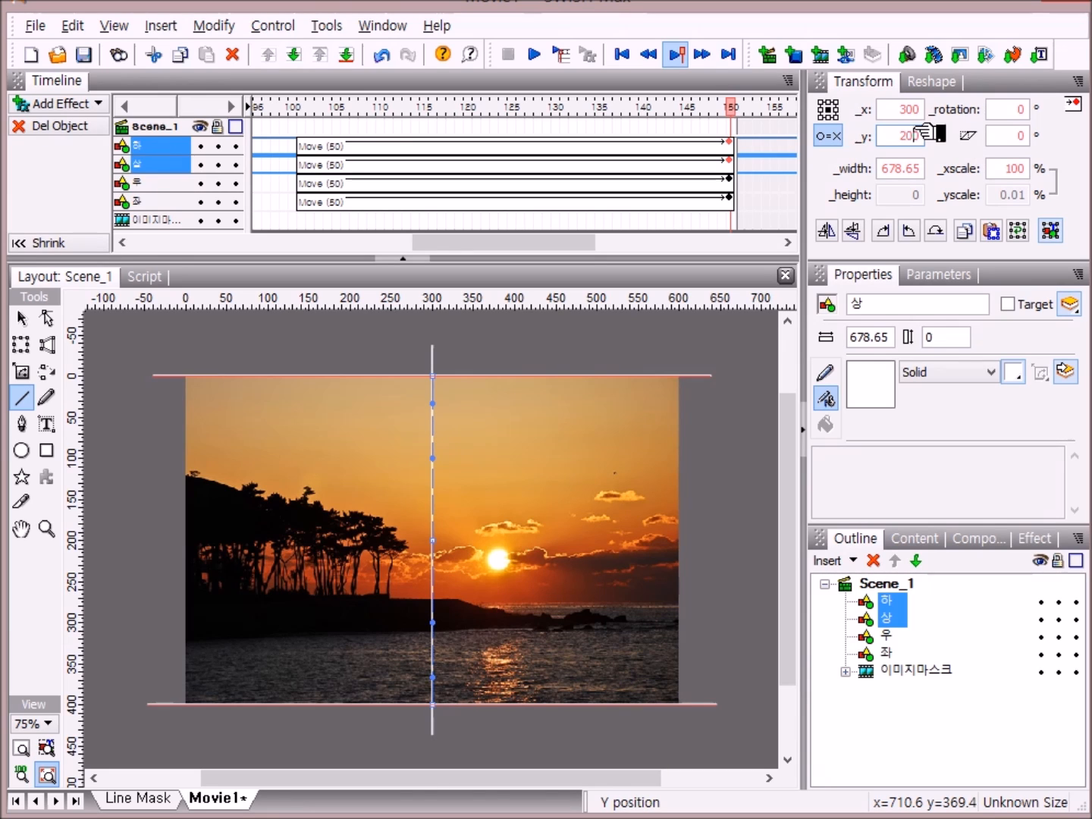
{"action": "key", "text": "Return"}
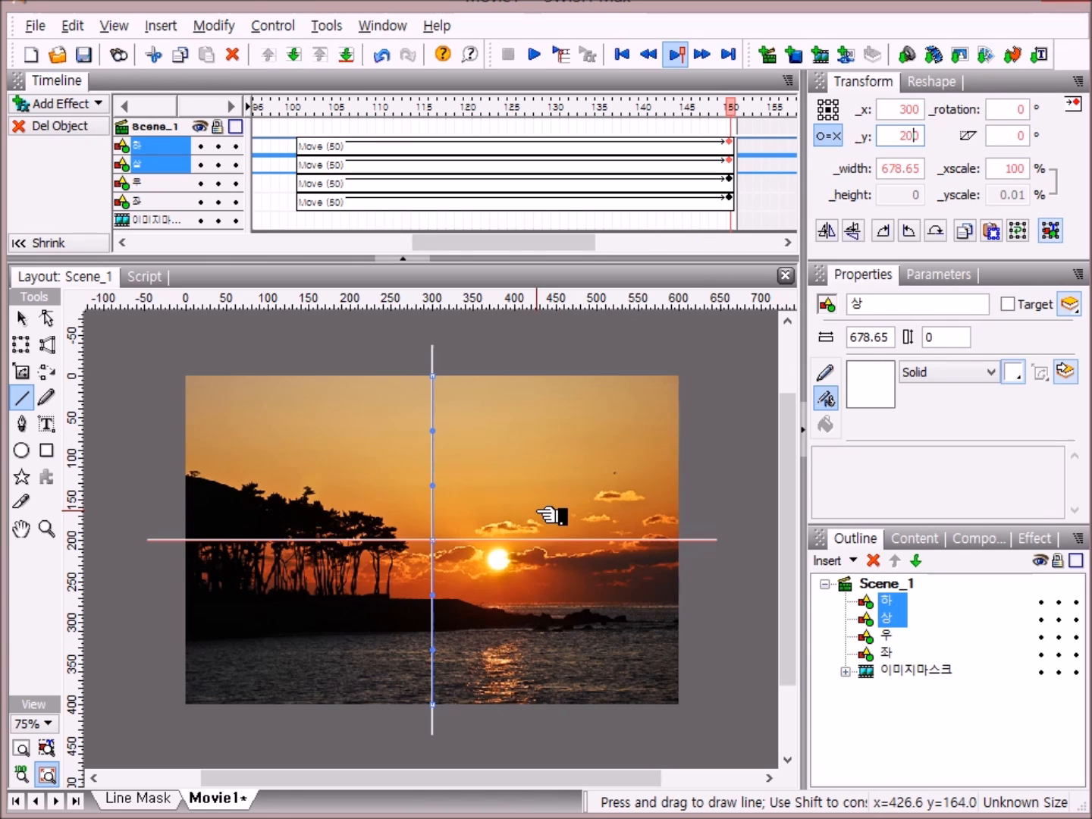
Group the four animated line shapes 하, 상, 우 and 좌 as one movie clip
{"action": "left_click", "coordinate": [882, 601]}
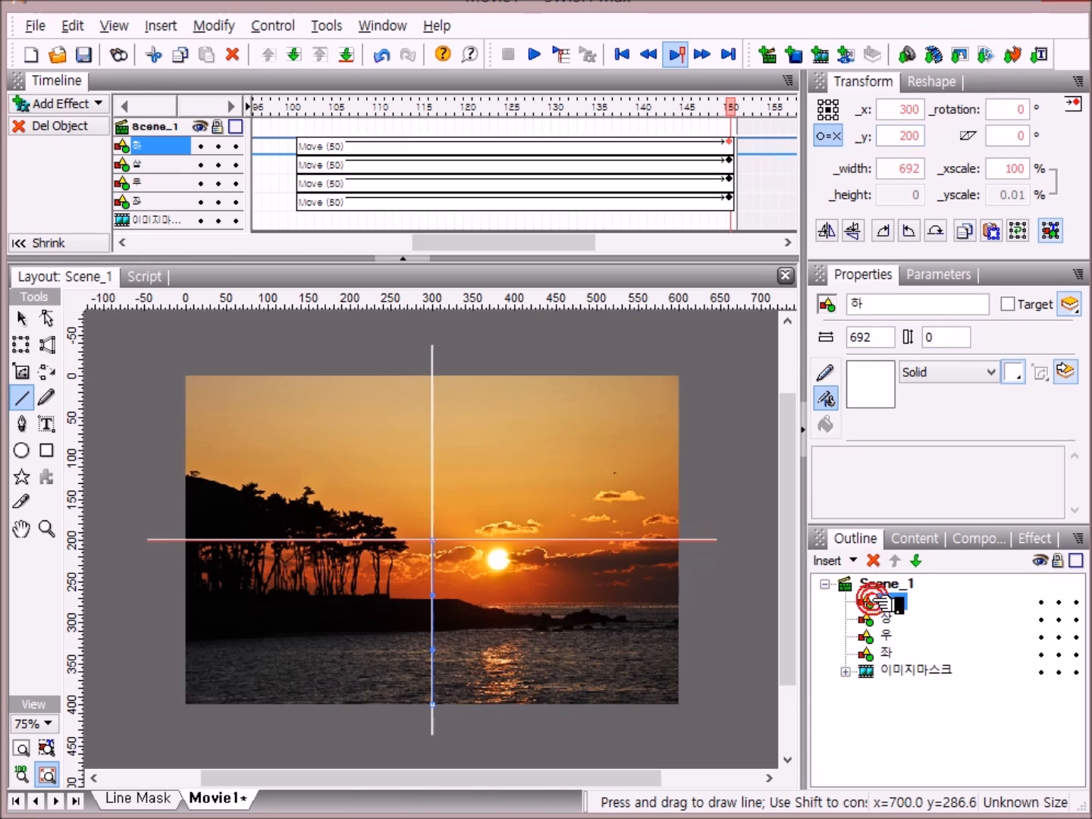
{"action": "left_click", "coordinate": [884, 654], "text": "shift"}
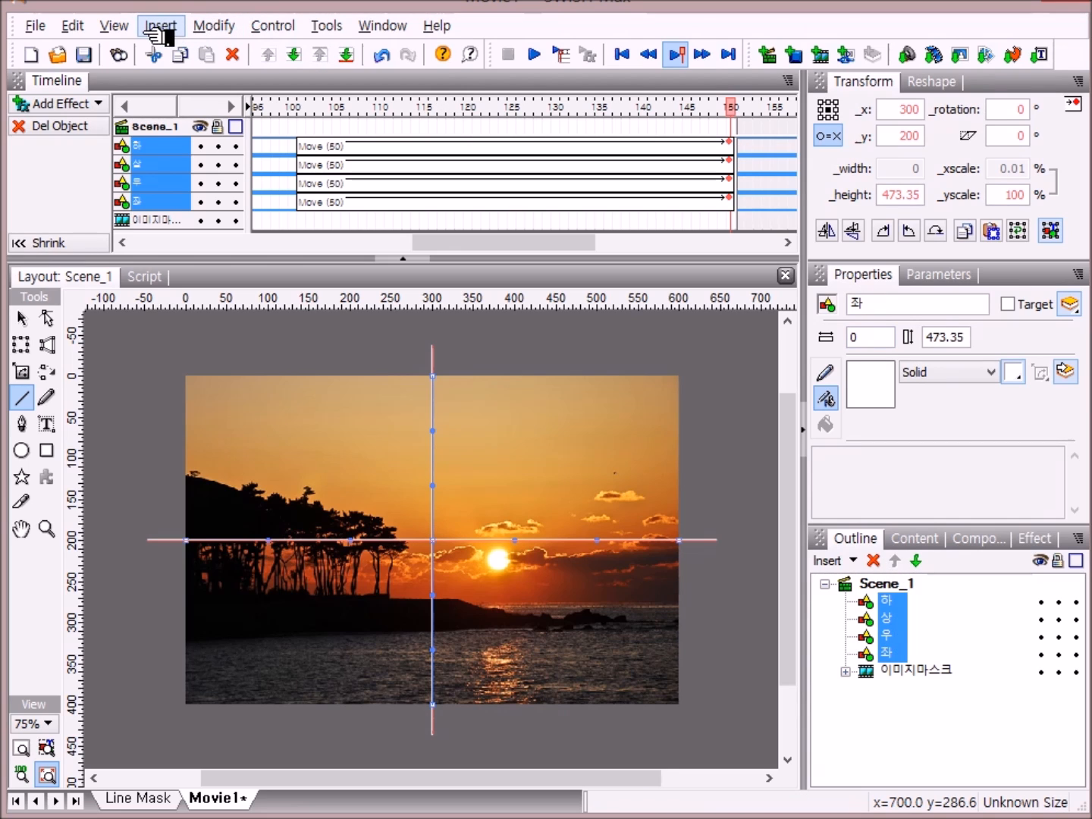
{"action": "left_click", "coordinate": [215, 28]}
{"action": "mouse_move", "coordinate": [251, 83]}
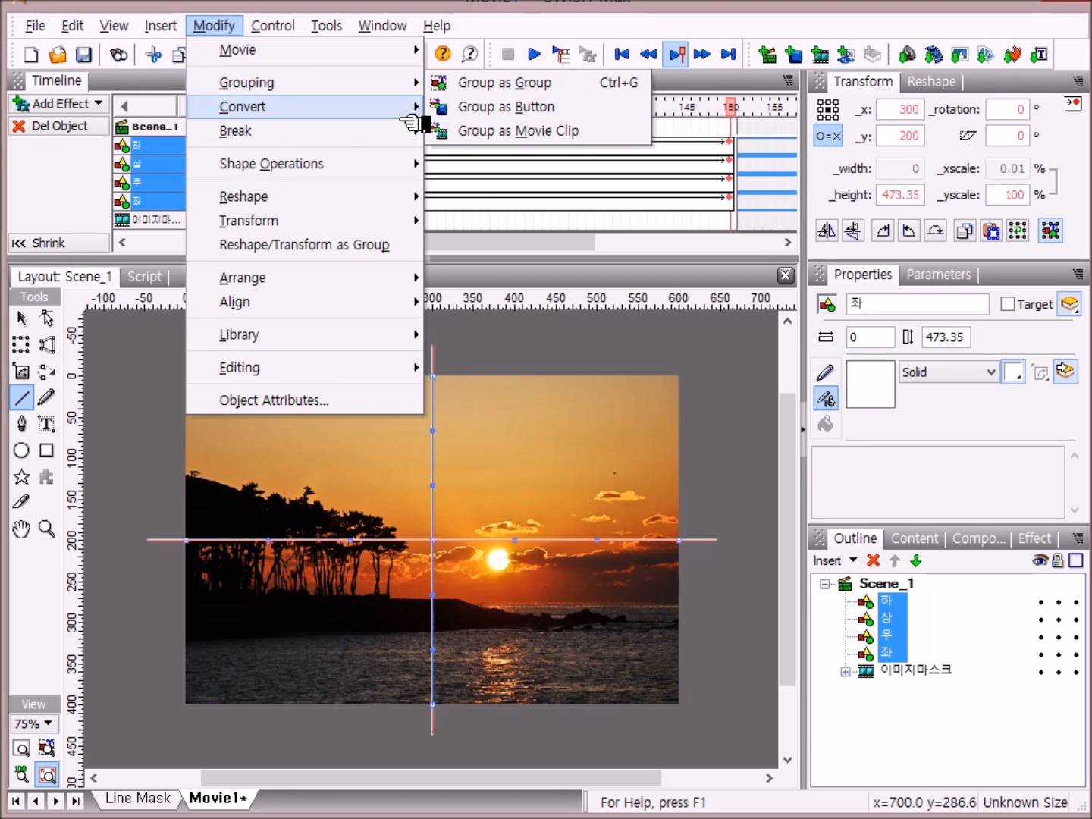
{"action": "left_click", "coordinate": [577, 131]}
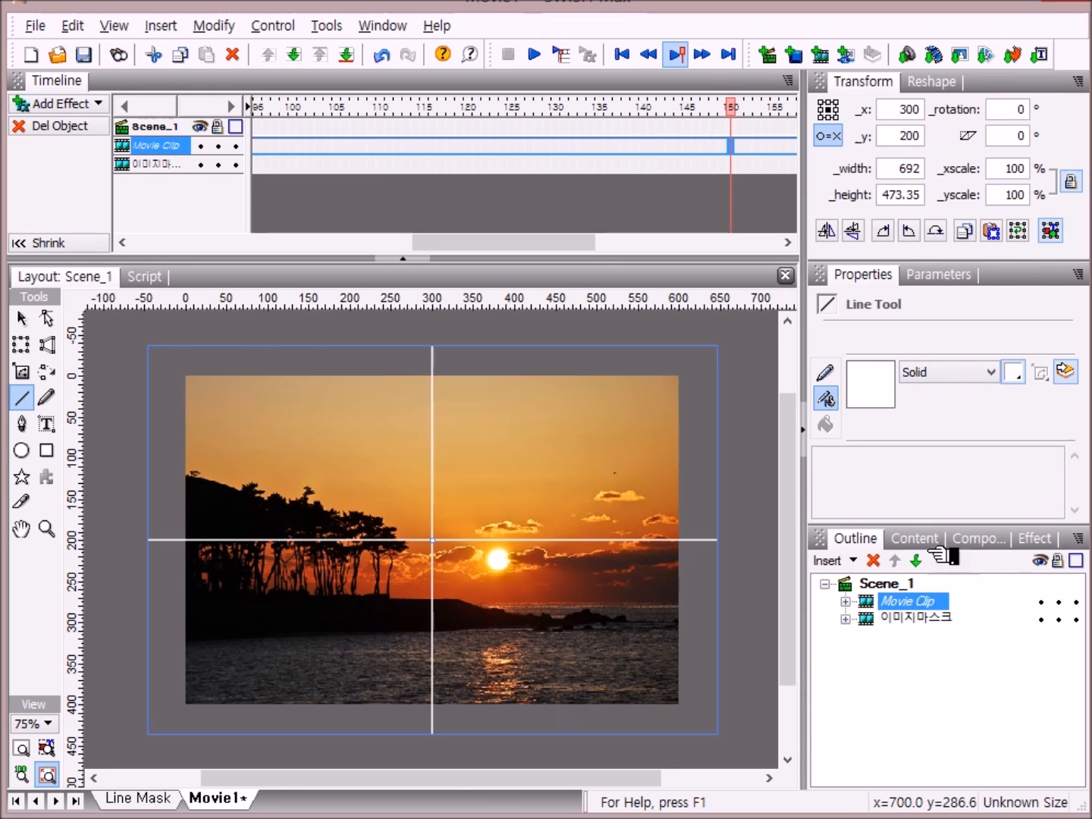
Group the lines' movie clip together with the 이미지마스크 clip as a single movie clip
{"action": "left_click", "coordinate": [886, 617], "text": "ctrl"}
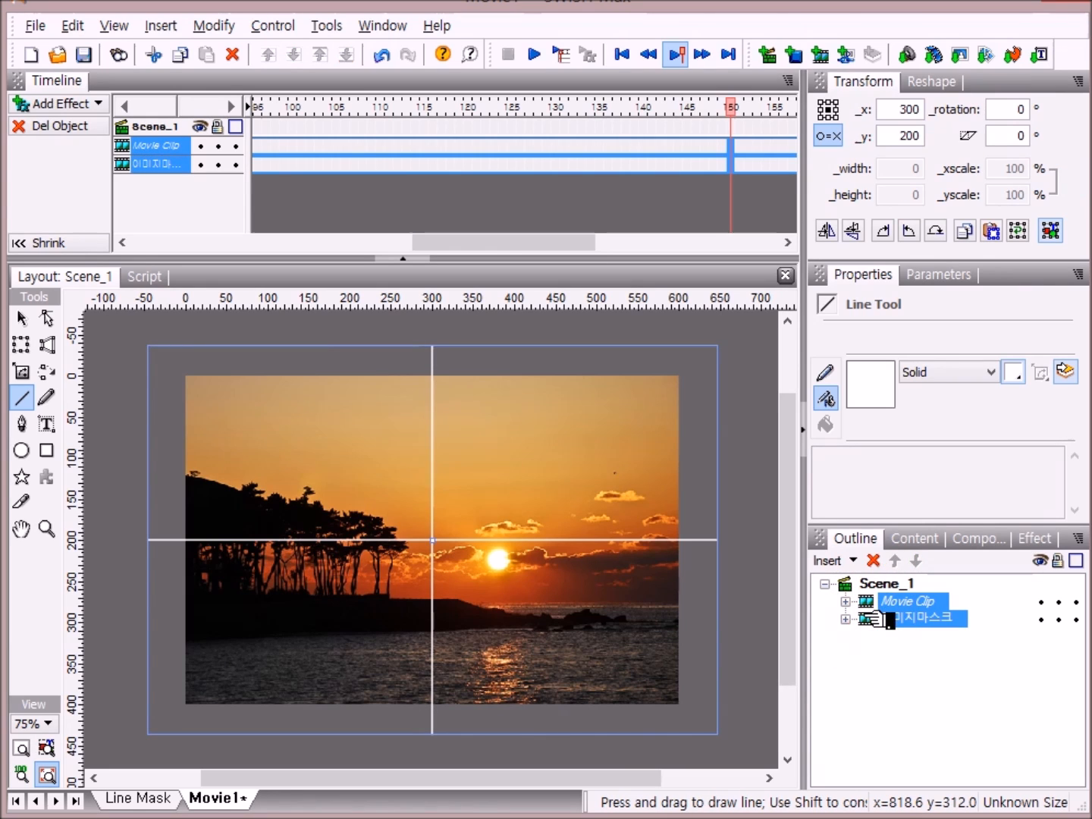
{"action": "left_click", "coordinate": [227, 26]}
{"action": "mouse_move", "coordinate": [267, 85]}
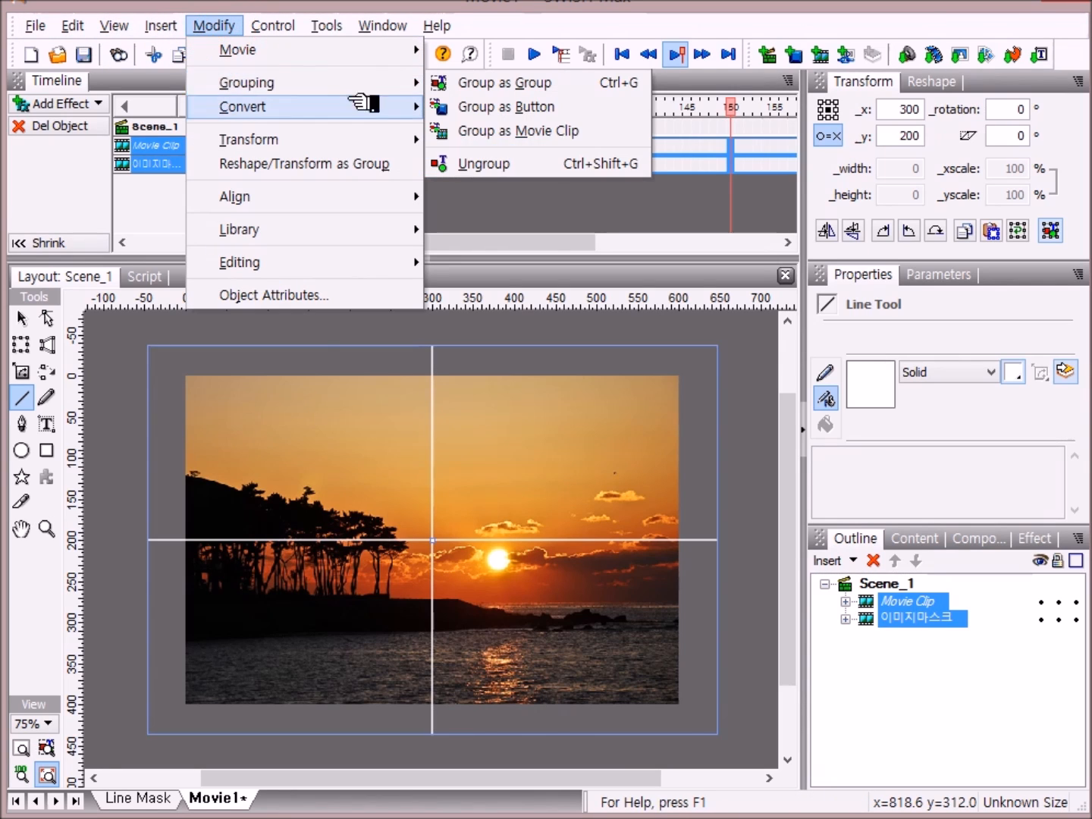
{"action": "left_click", "coordinate": [569, 136]}
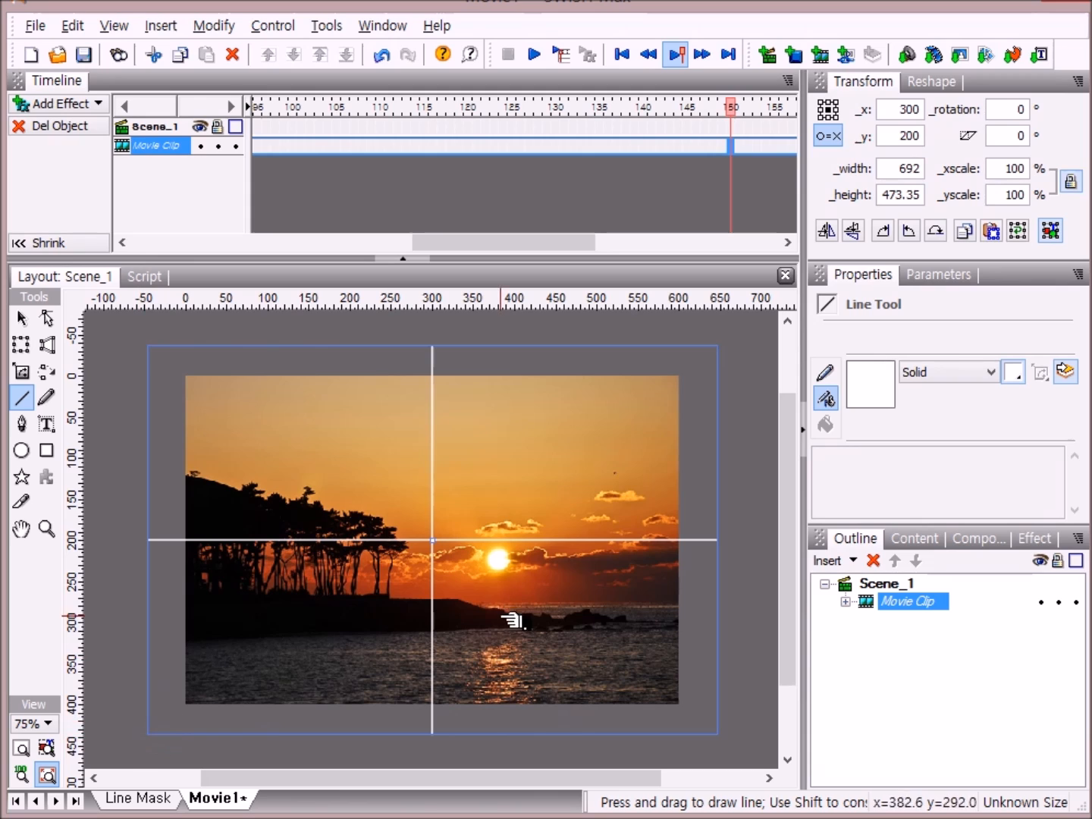
Play the movie to check the line and mask animation with the scene fitted to the window, and stop playback
{"action": "left_click", "coordinate": [23, 749]}
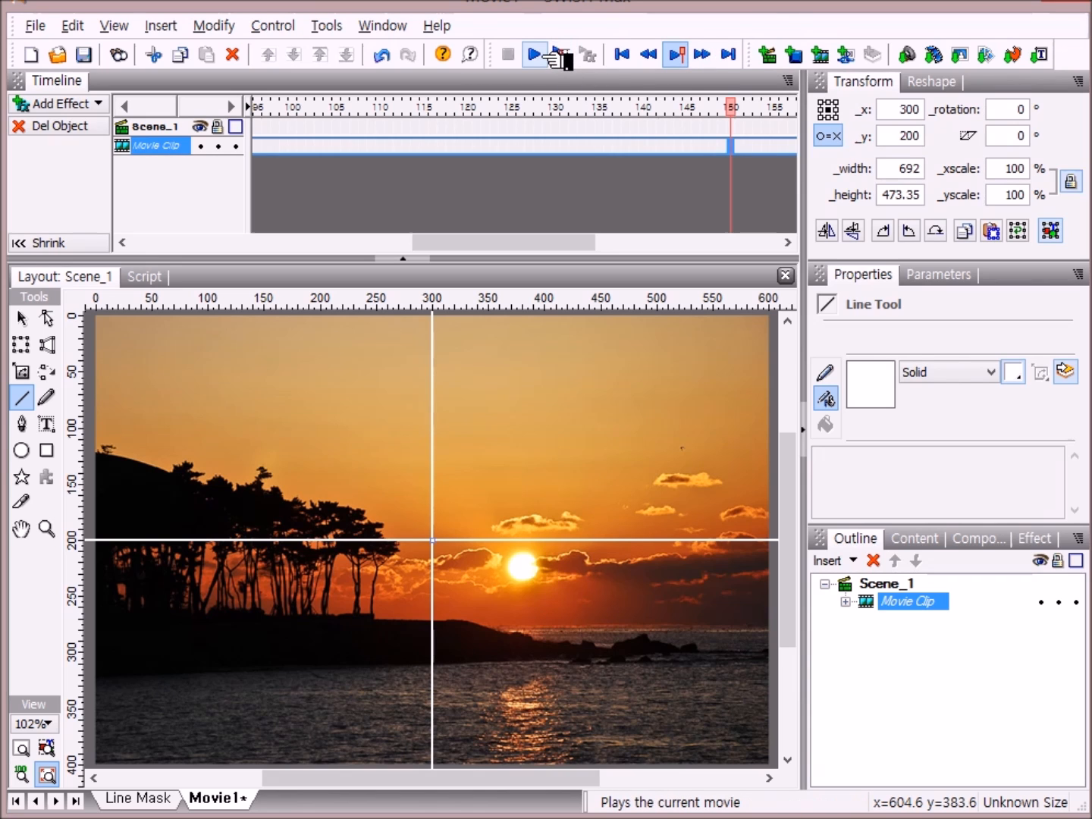
{"action": "left_click", "coordinate": [559, 56]}
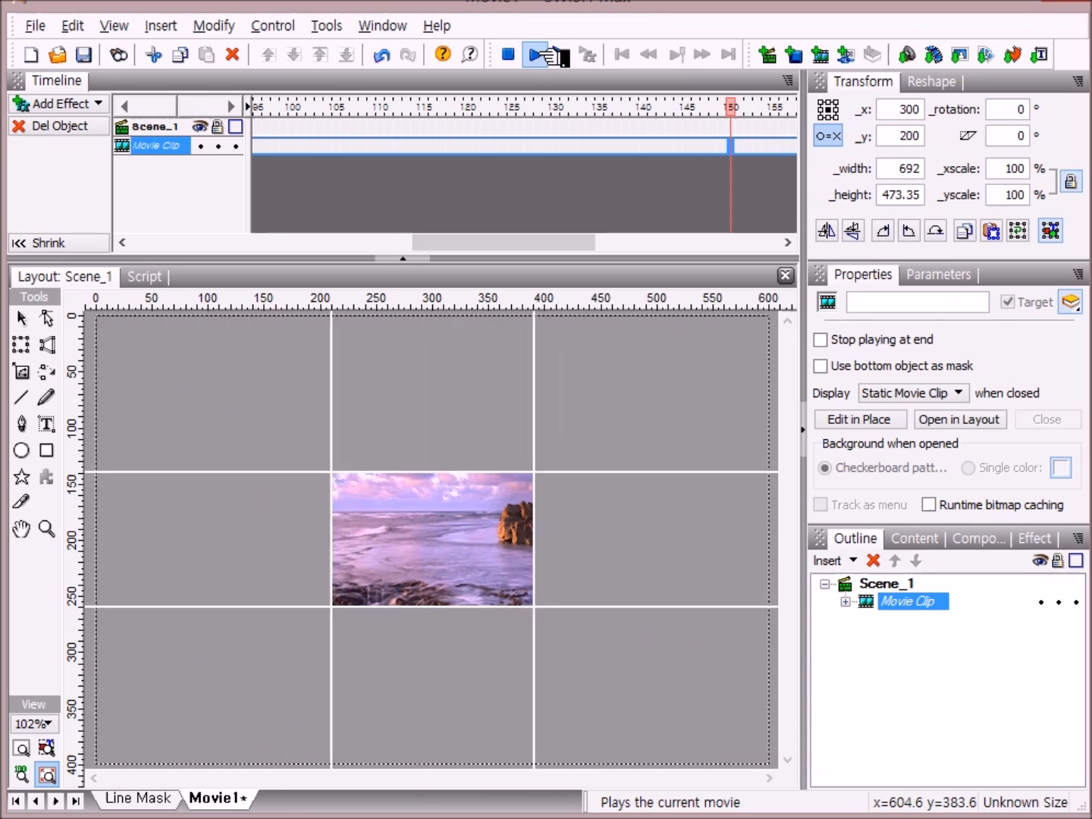
{"action": "left_click", "coordinate": [508, 55]}
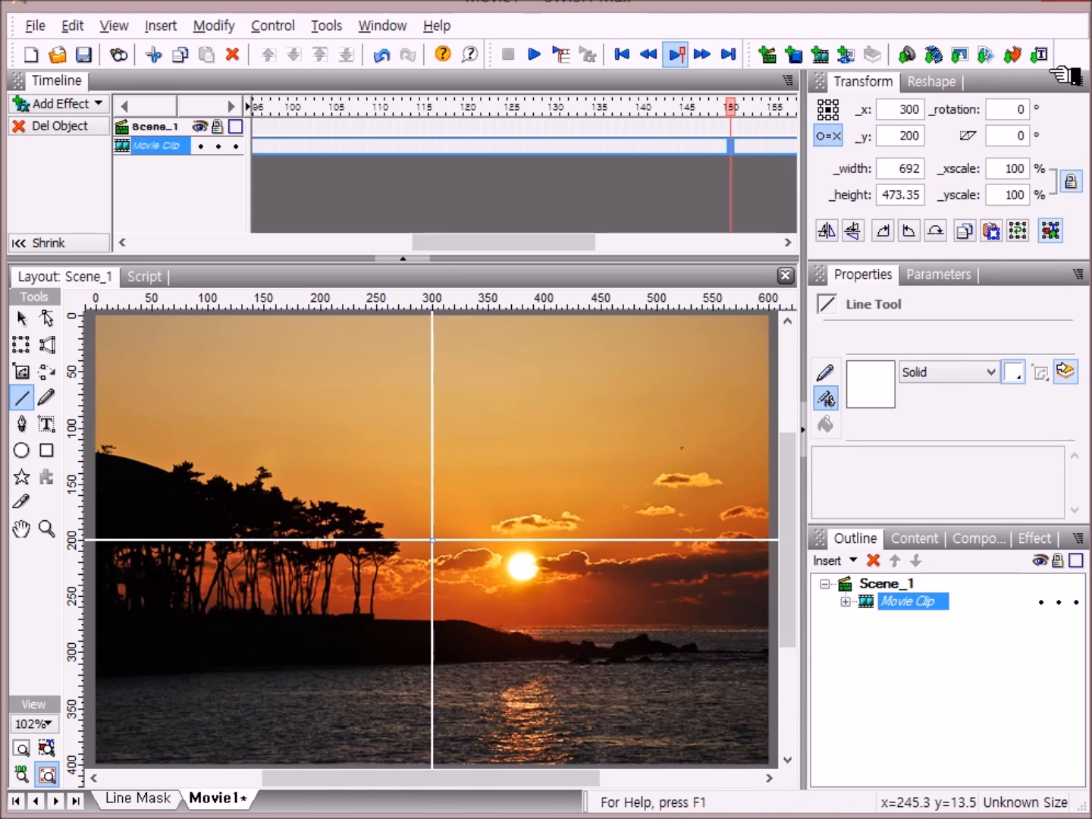
Import the images 5.jpg to 8.jpg from the 600X400 줄마스크 folder and send them behind the movie clip
{"action": "left_click", "coordinate": [981, 57]}
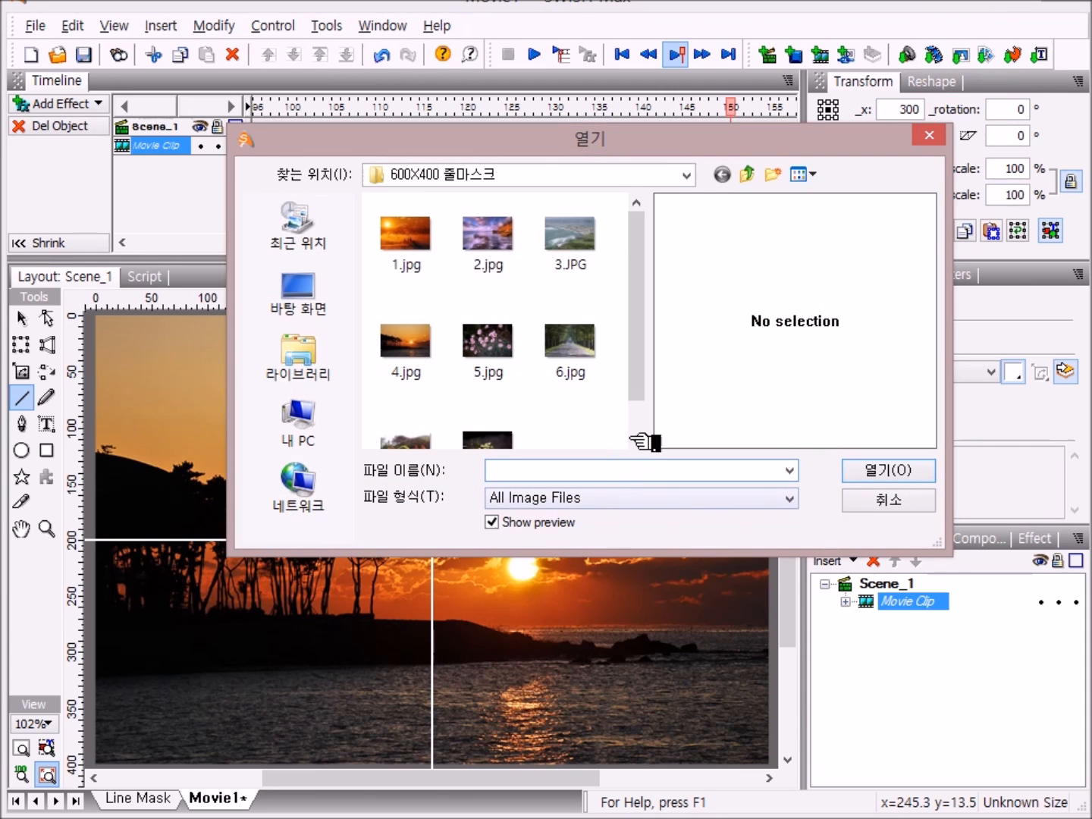
{"action": "left_click", "coordinate": [643, 440]}
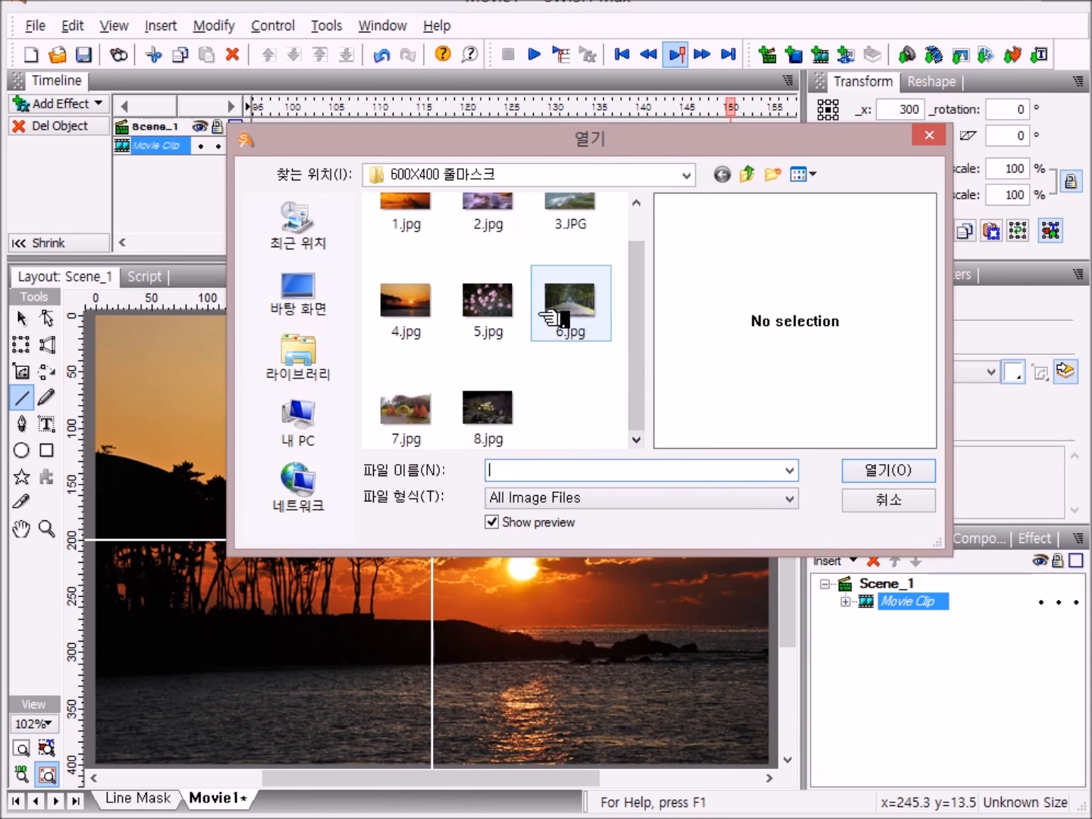
{"action": "left_click", "coordinate": [495, 307]}
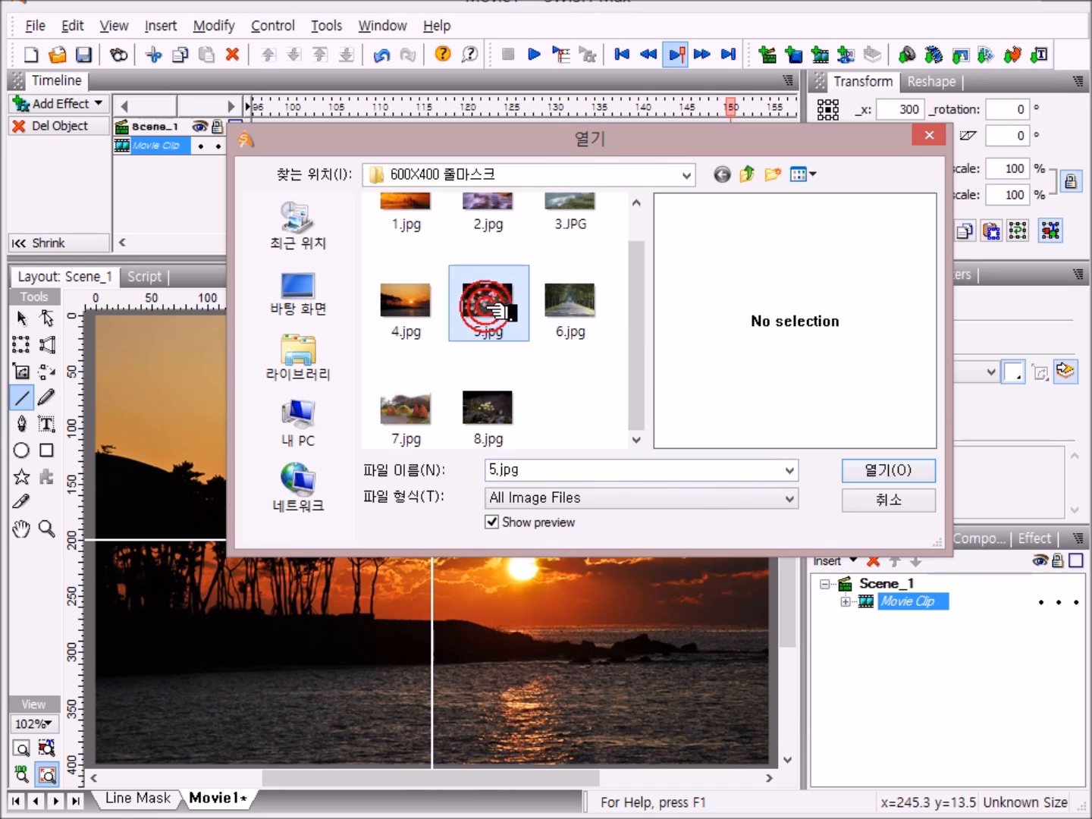
{"action": "left_click", "coordinate": [512, 417], "text": "shift"}
{"action": "key", "text": "Return"}
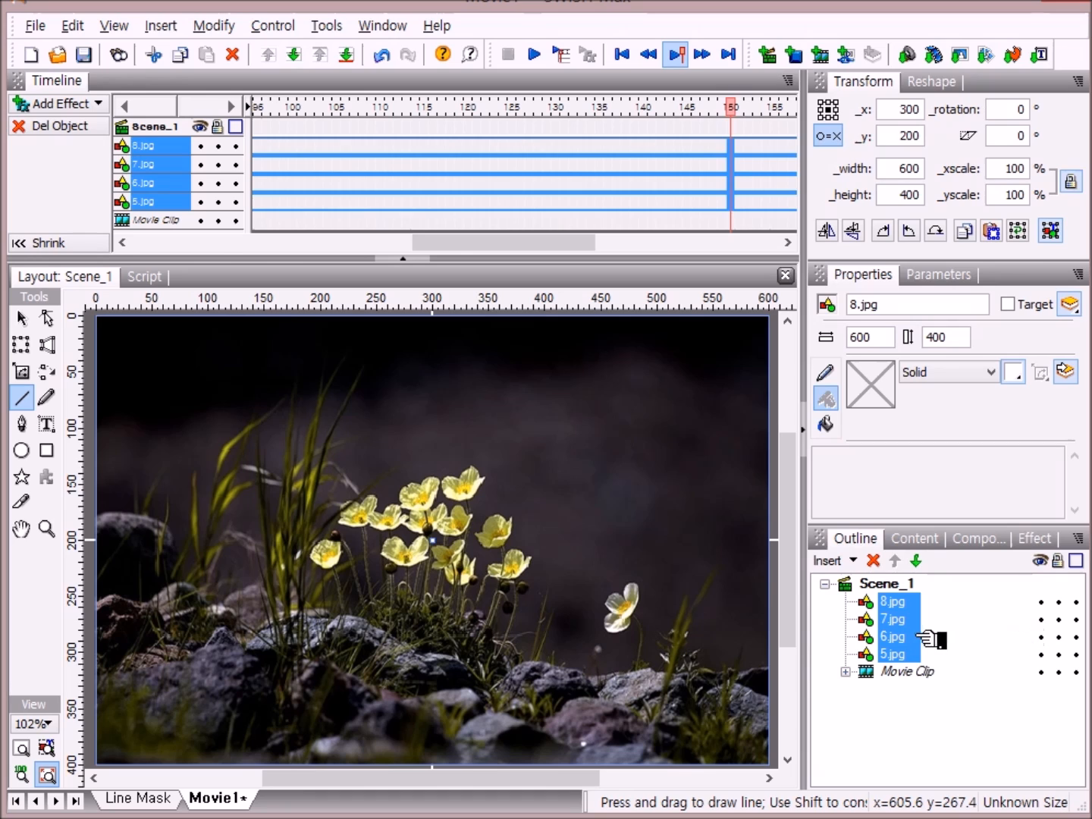
{"action": "left_click", "coordinate": [917, 562]}
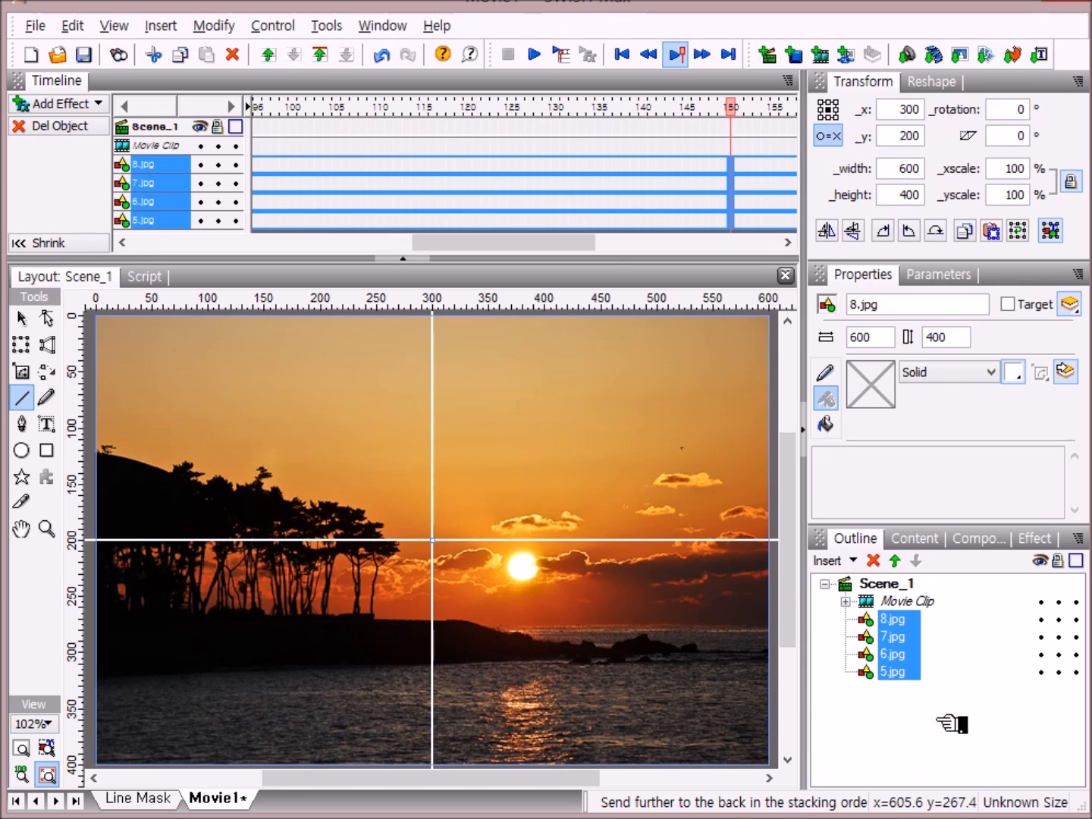
{"action": "left_click", "coordinate": [899, 584]}
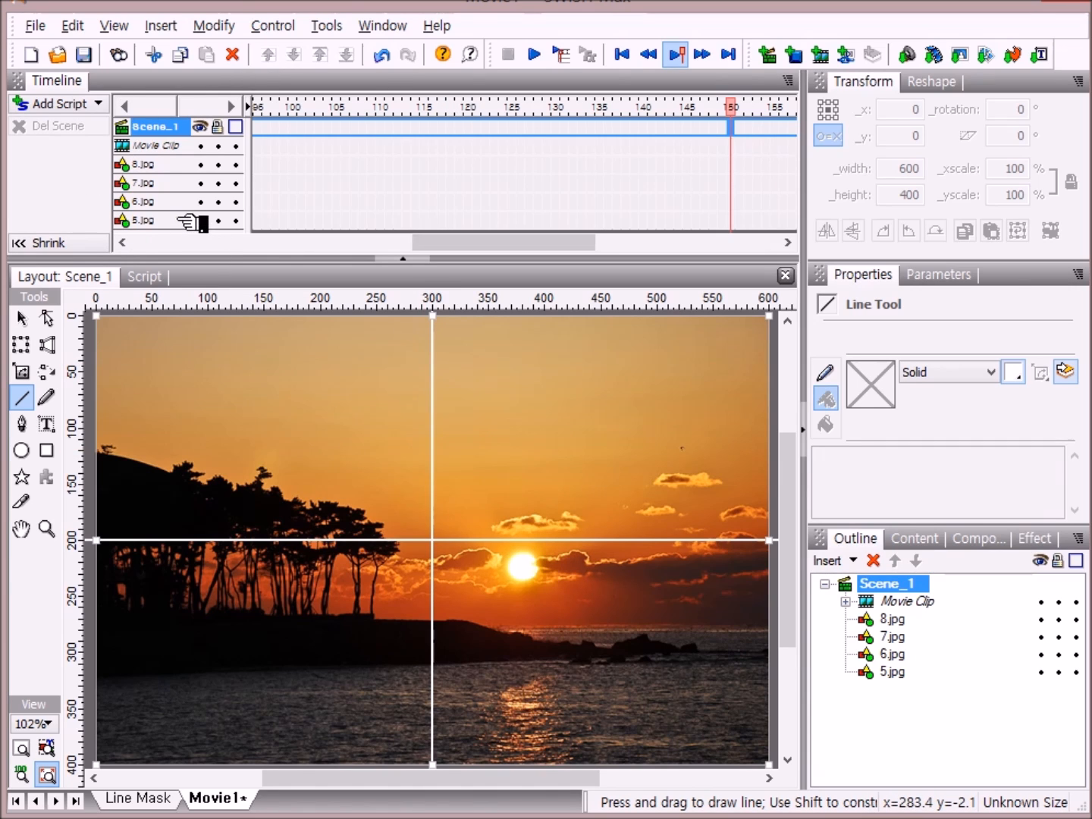
Add a Fade In effect to the 5.jpg layer starting at frame 50
{"action": "left_click", "coordinate": [144, 221]}
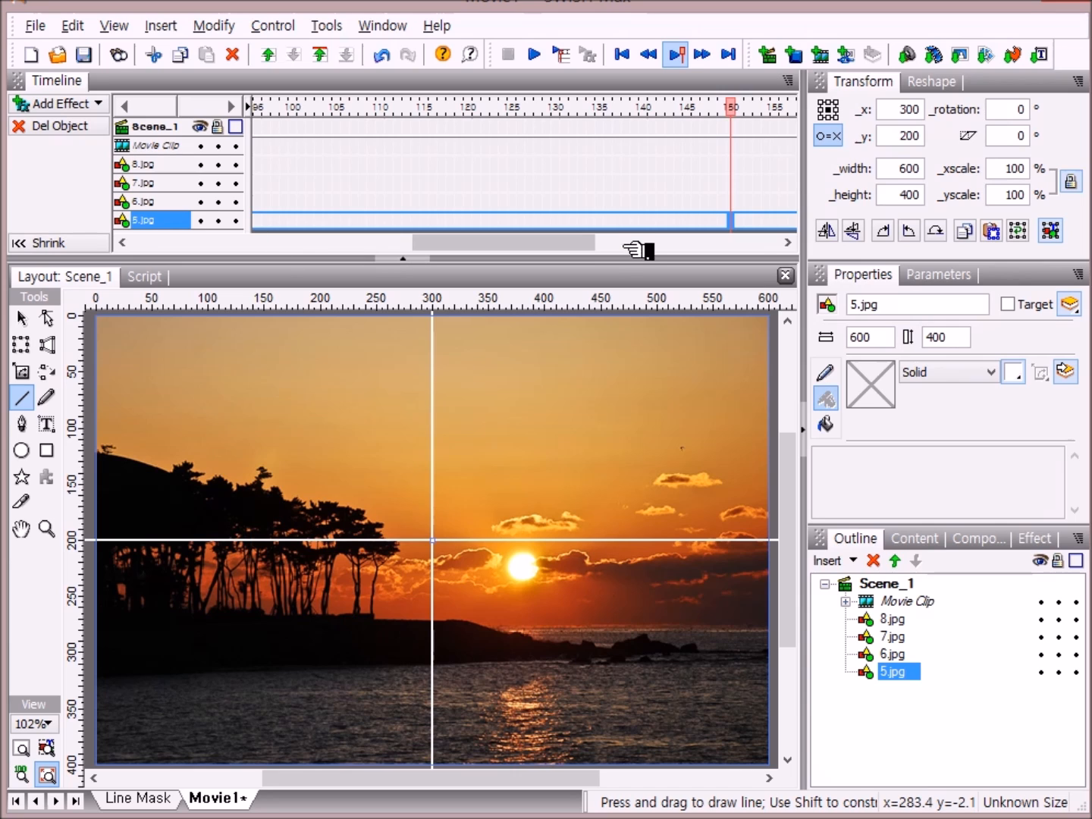
{"action": "left_click_drag", "start_coordinate": [599, 244], "coordinate": [411, 241]}
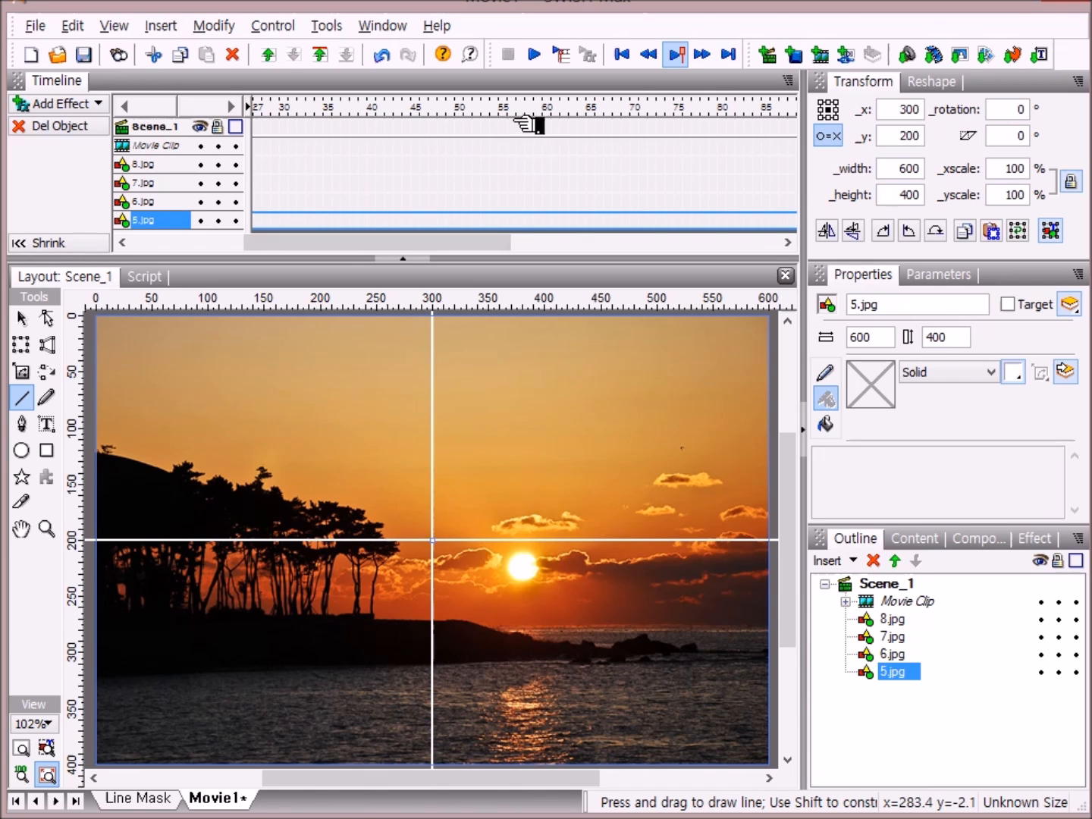
{"action": "left_click", "coordinate": [460, 107]}
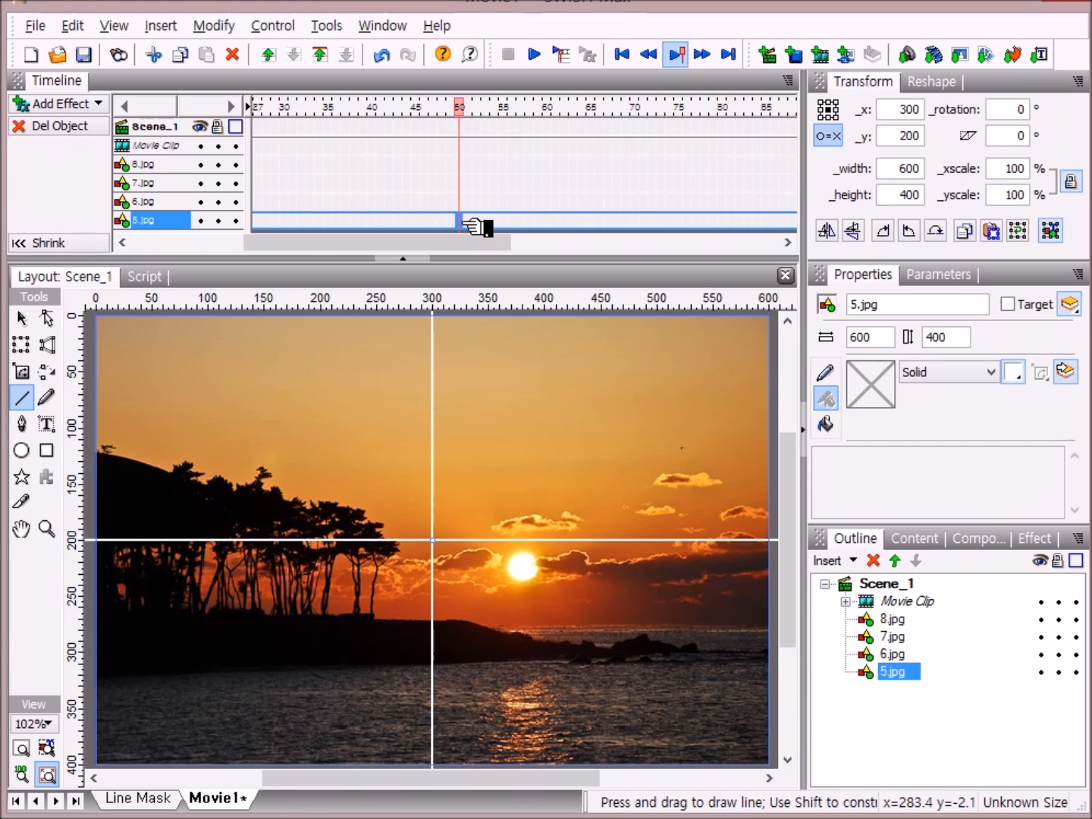
{"action": "right_click", "coordinate": [465, 225]}
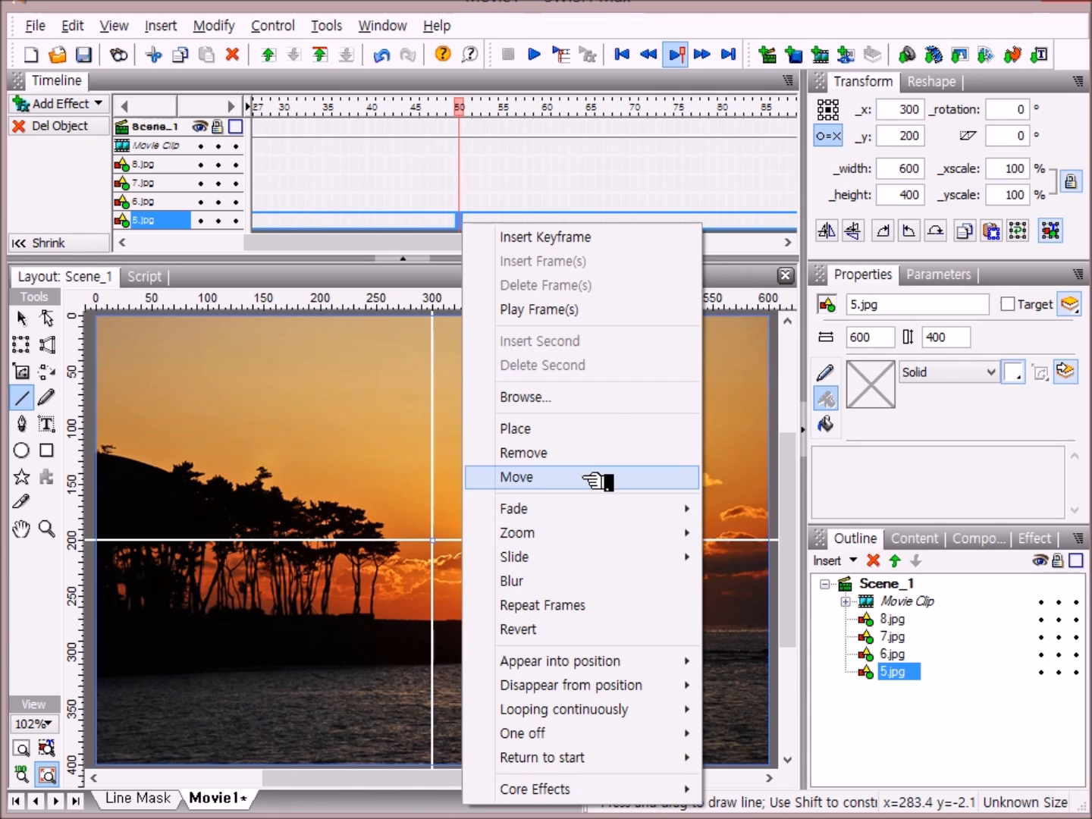
{"action": "mouse_move", "coordinate": [588, 519]}
{"action": "left_click", "coordinate": [830, 514]}
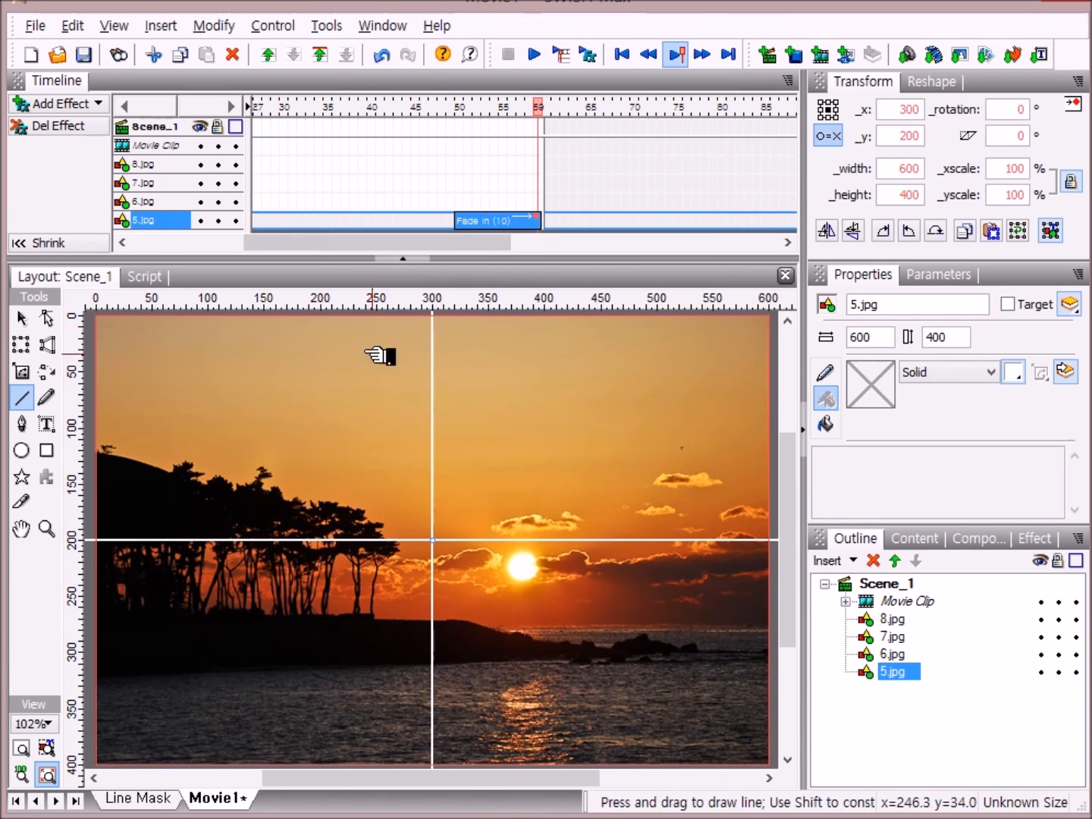
Add a Fade In effect to the 6.jpg layer starting at frame 200
{"action": "left_click", "coordinate": [182, 201]}
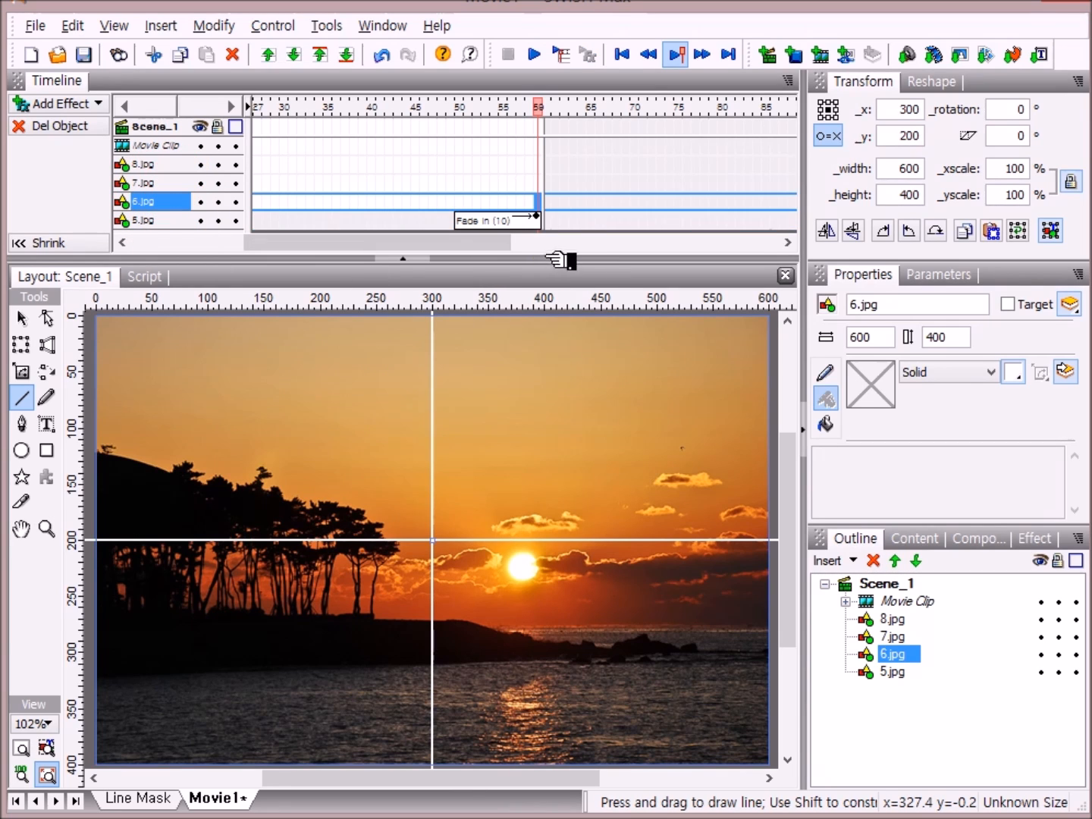
{"action": "left_click_drag", "start_coordinate": [492, 241], "coordinate": [713, 262]}
{"action": "left_click_drag", "start_coordinate": [500, 243], "coordinate": [672, 247]}
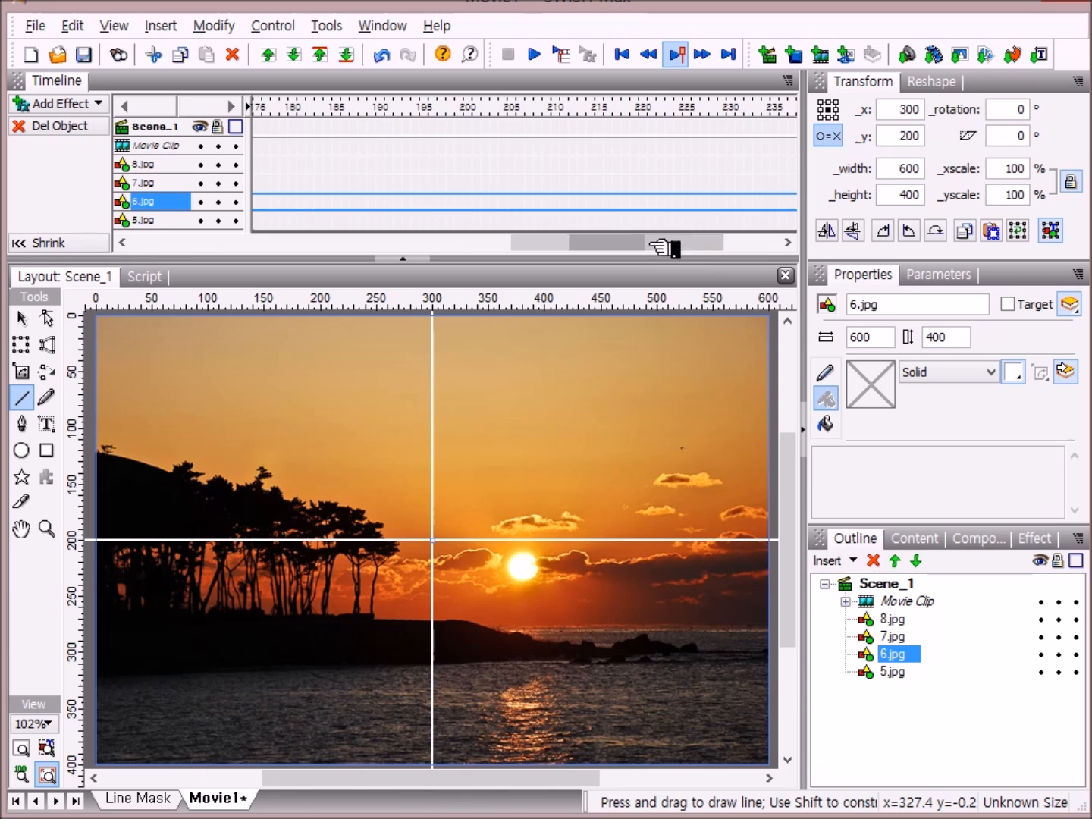
{"action": "left_click", "coordinate": [471, 105]}
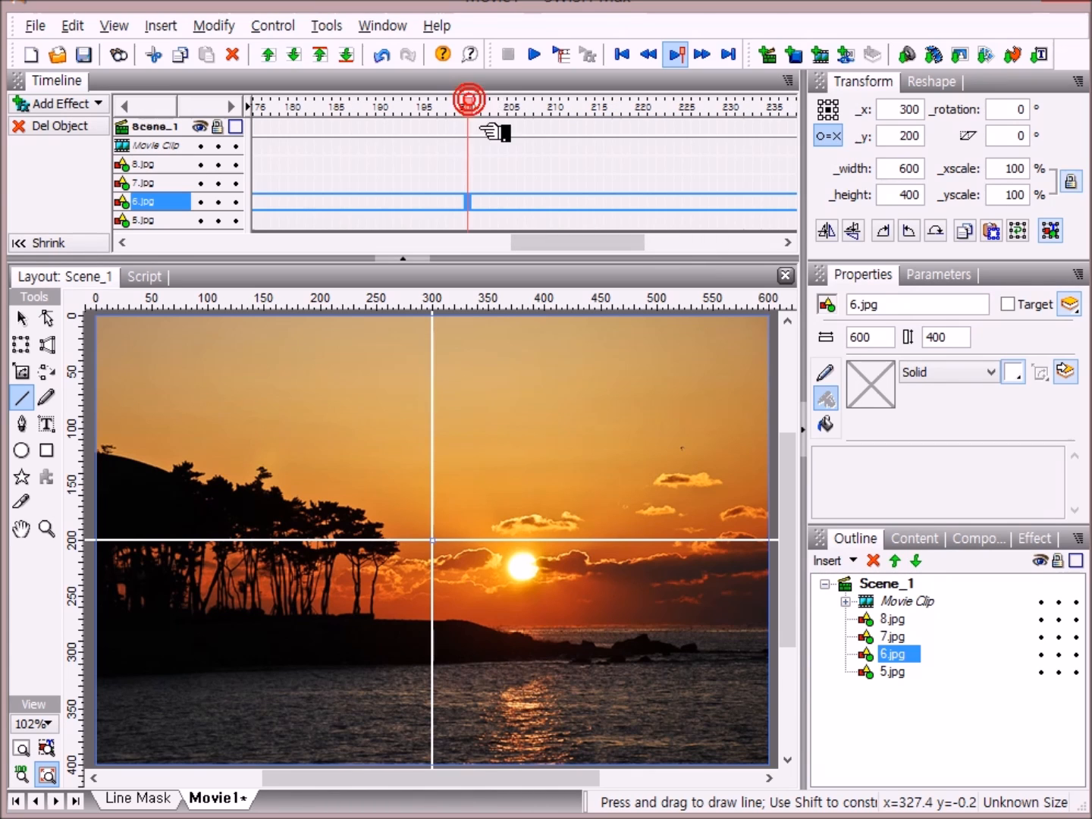
{"action": "right_click", "coordinate": [474, 205]}
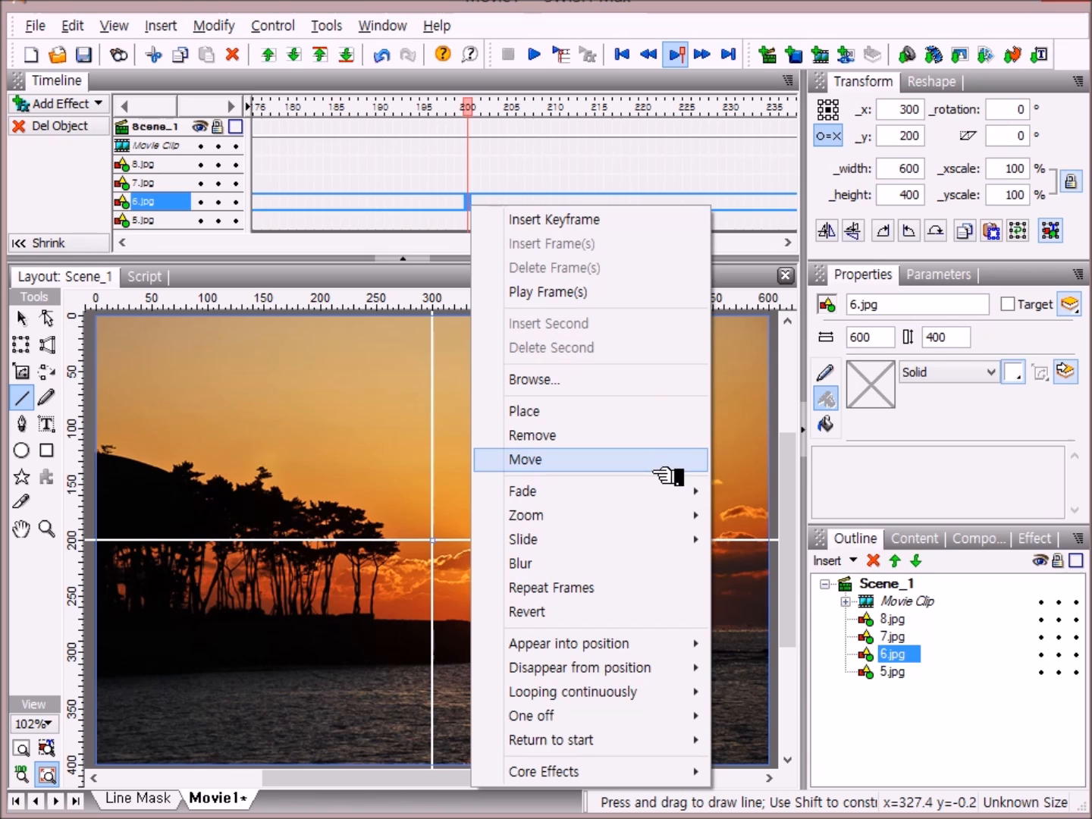
{"action": "mouse_move", "coordinate": [638, 488]}
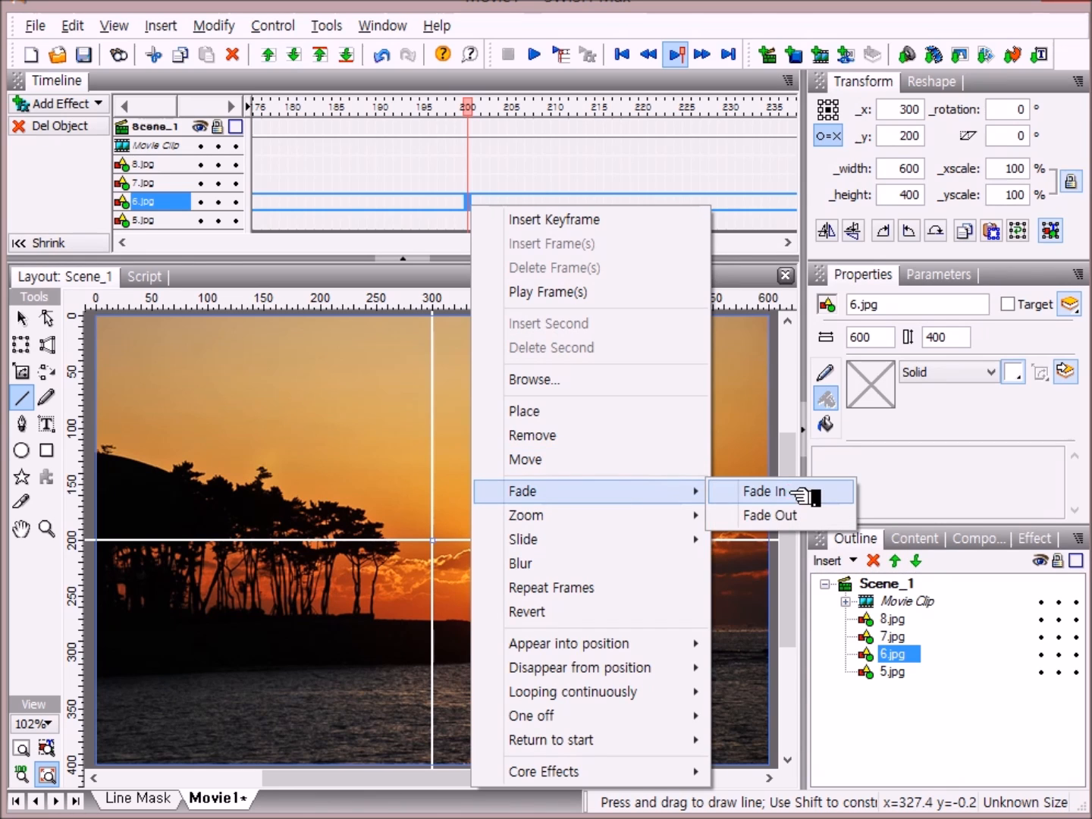
{"action": "left_click", "coordinate": [801, 496]}
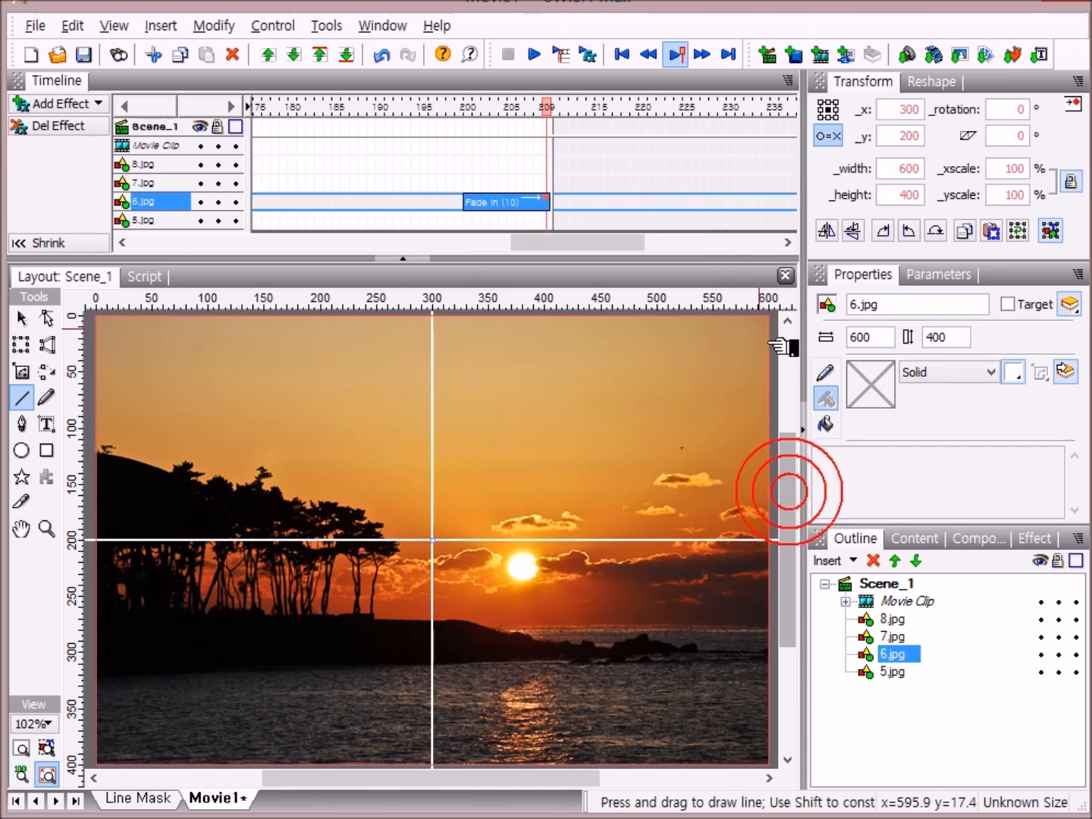
Add a Fade In effect to the 7.jpg layer starting at frame 350
{"action": "left_click", "coordinate": [181, 183]}
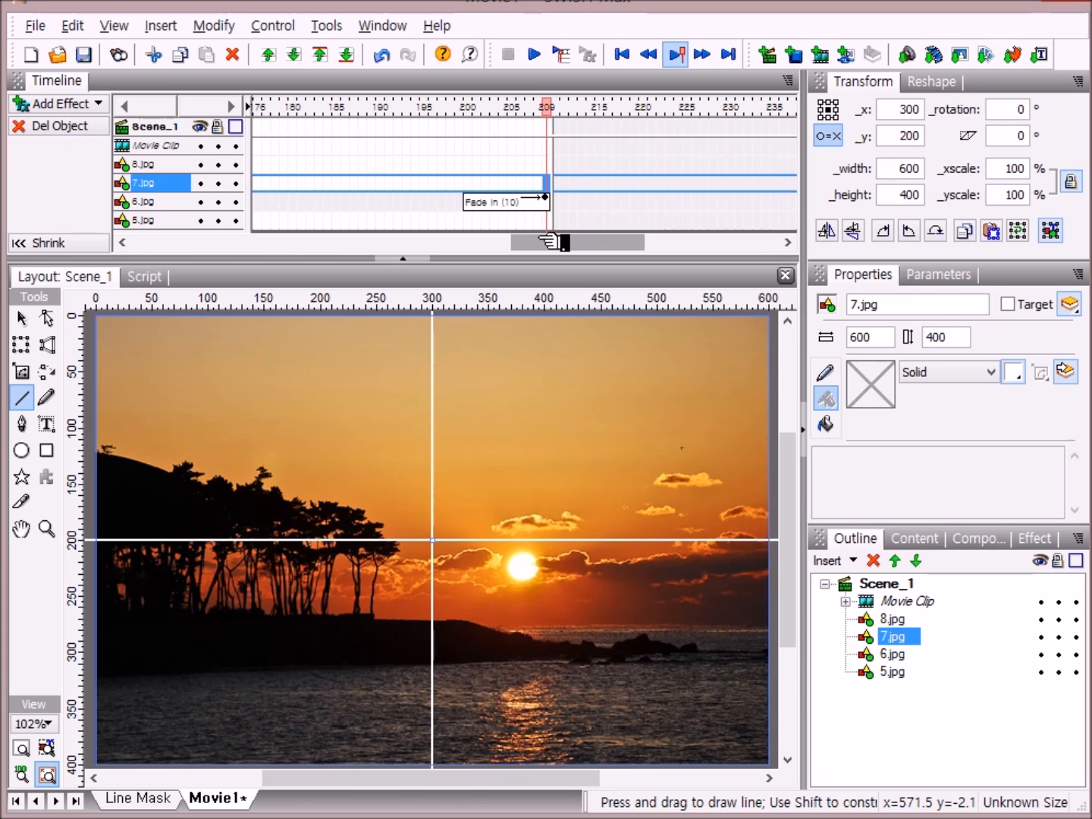
{"action": "left_click_drag", "start_coordinate": [548, 242], "coordinate": [736, 242]}
{"action": "left_click", "coordinate": [335, 108]}
{"action": "left_click", "coordinate": [338, 177]}
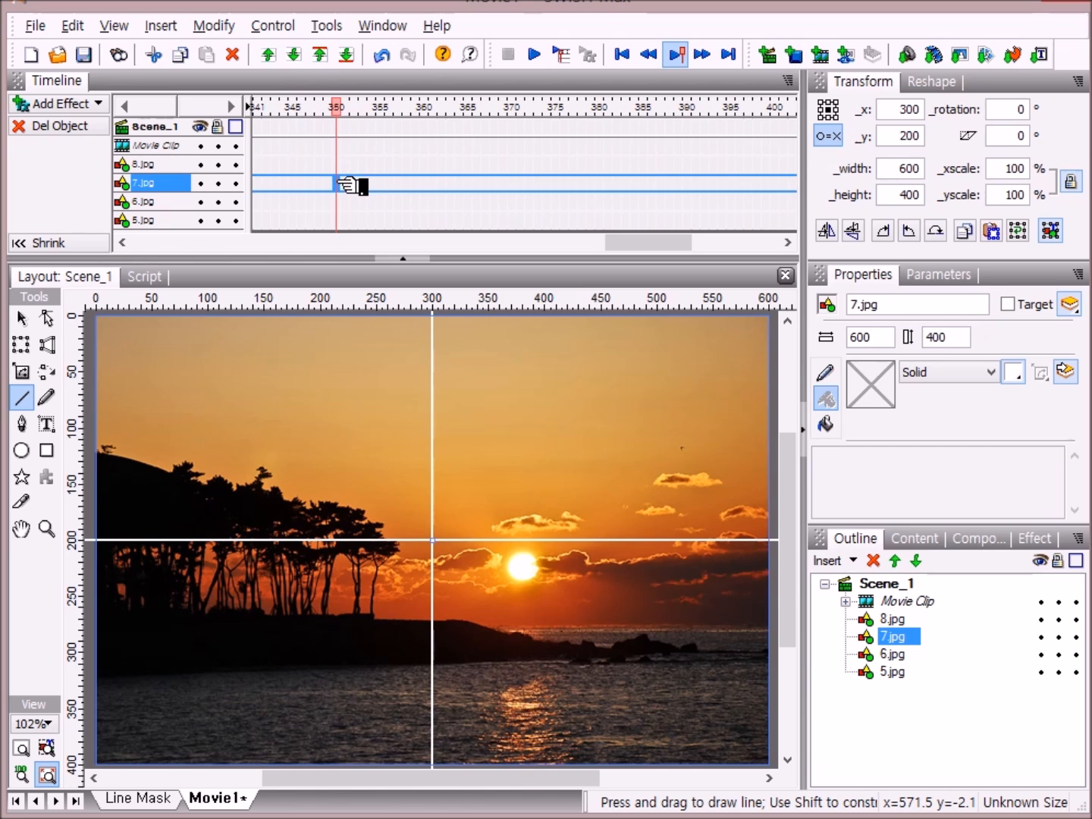
{"action": "right_click", "coordinate": [338, 183]}
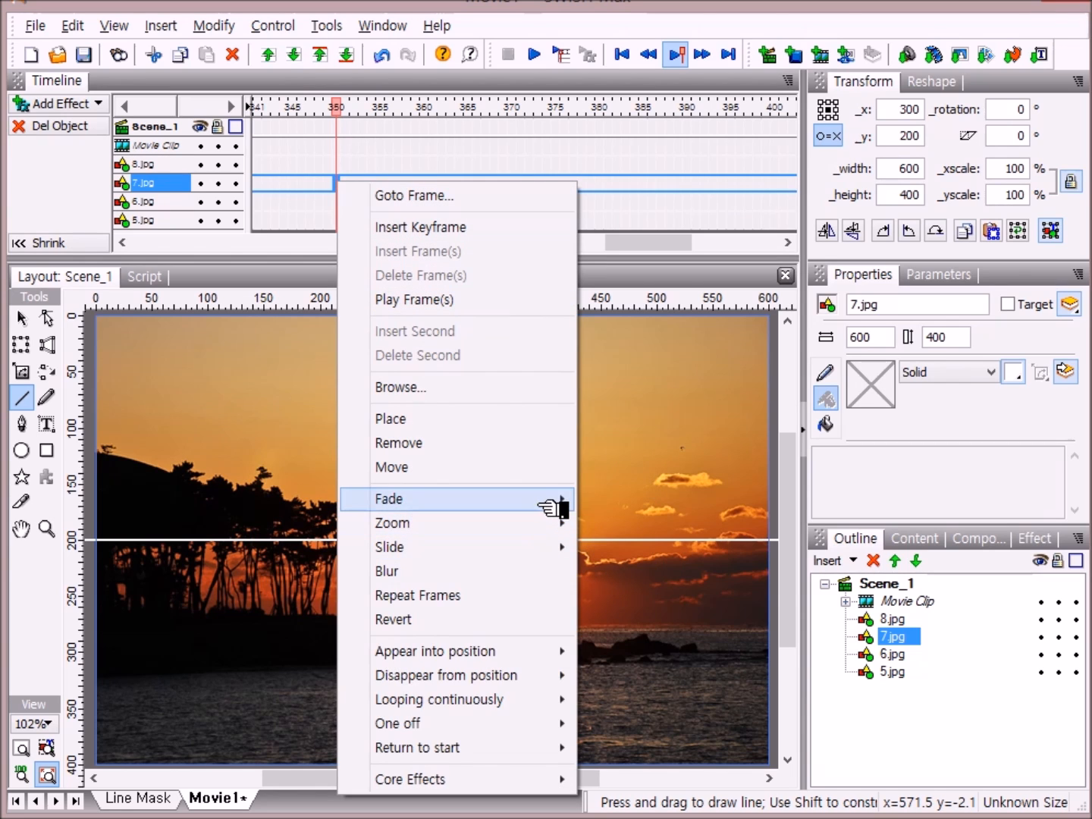
{"action": "mouse_move", "coordinate": [556, 499]}
{"action": "left_click", "coordinate": [638, 501]}
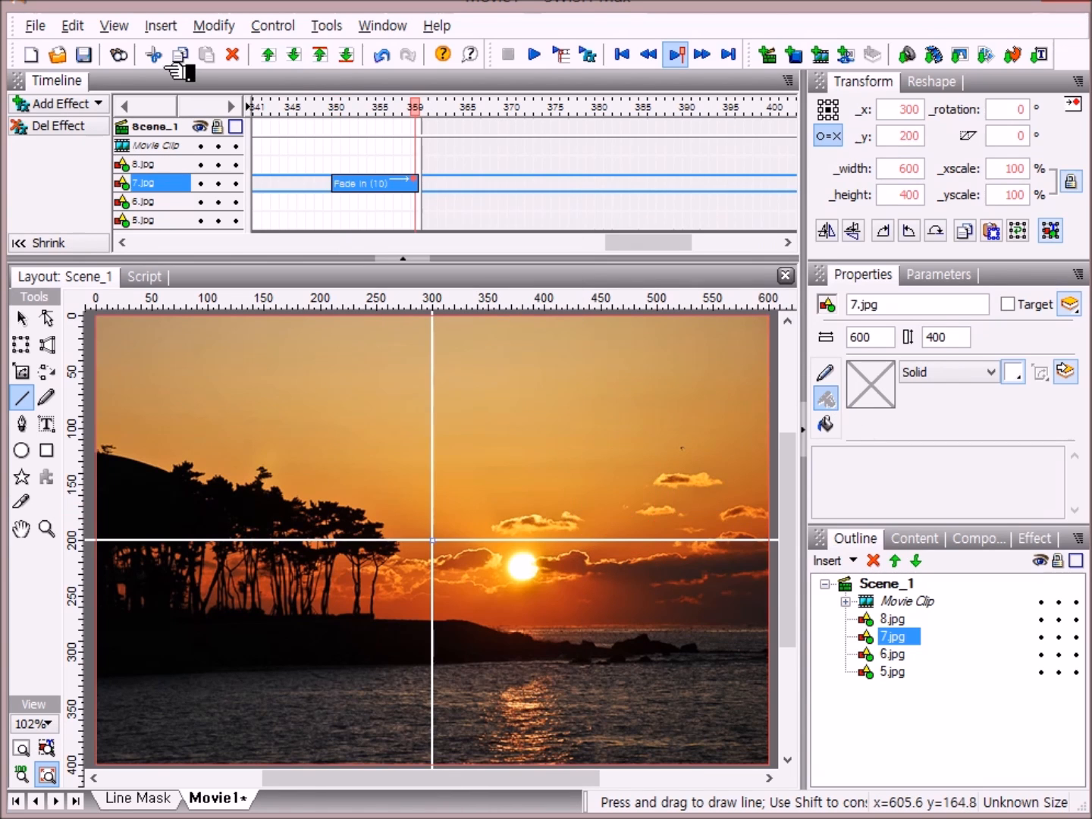
Add a Fade In effect to the 8.jpg layer starting at frame 500
{"action": "left_click", "coordinate": [192, 165]}
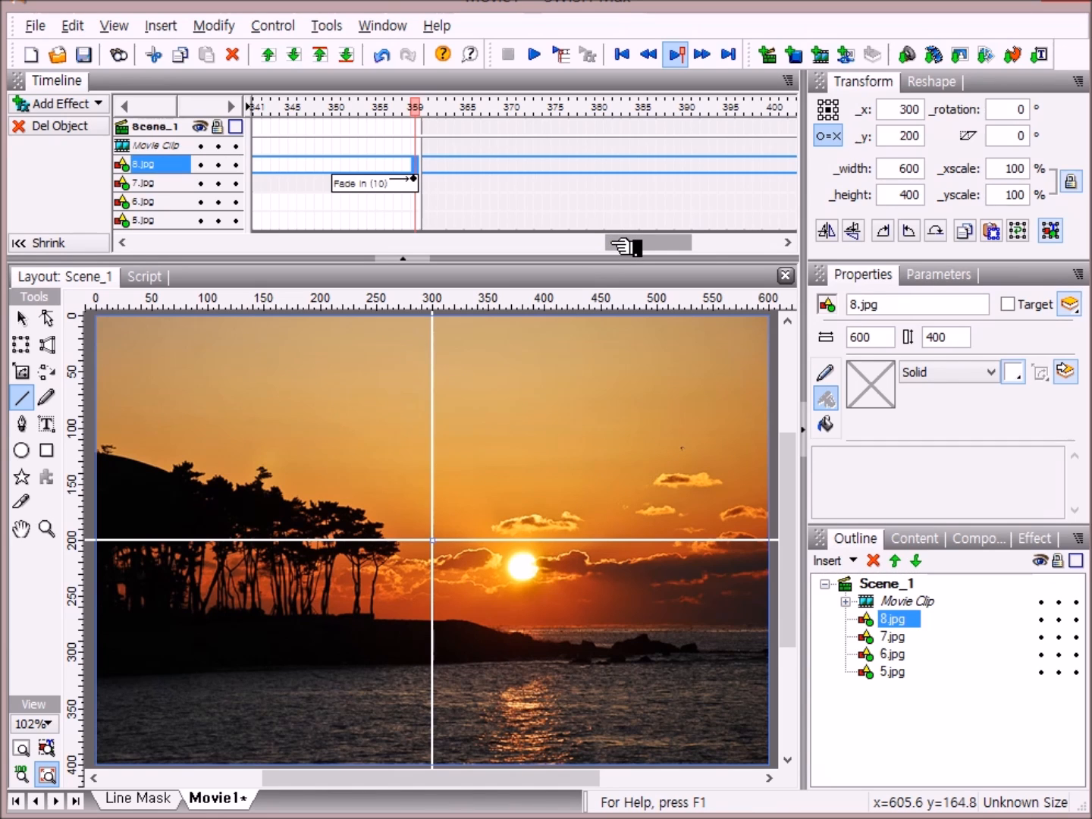
{"action": "left_click_drag", "start_coordinate": [623, 246], "coordinate": [749, 238]}
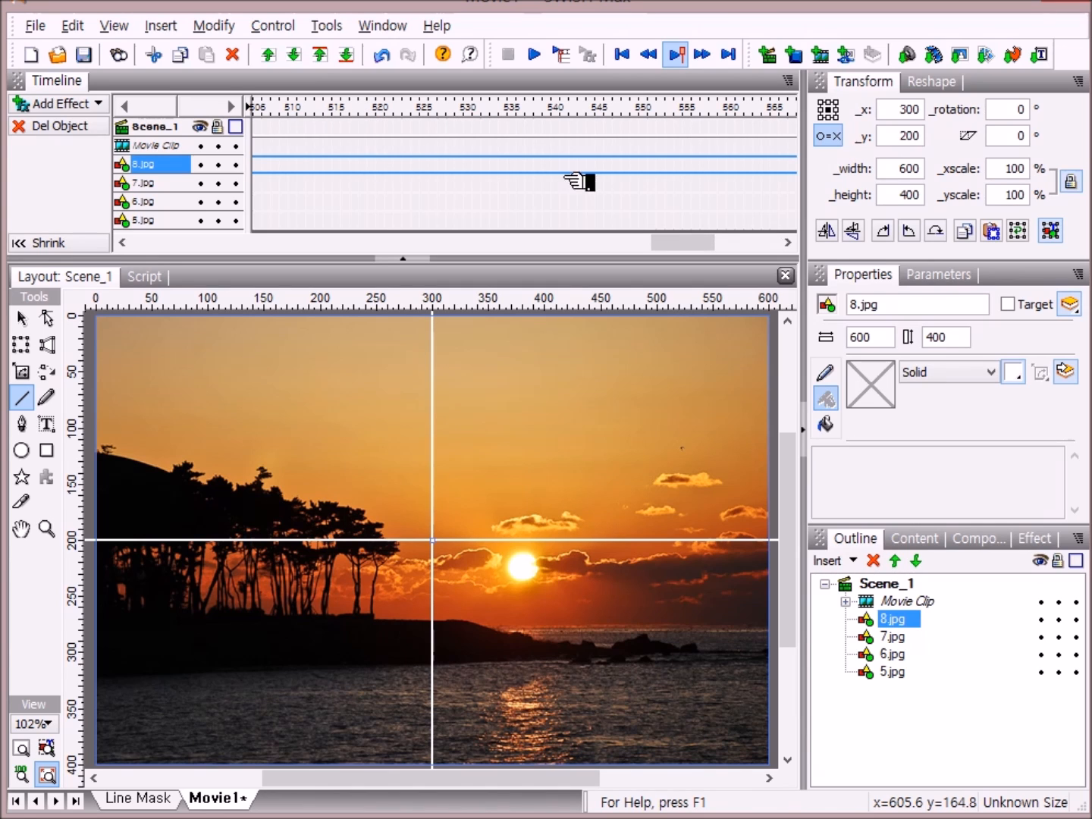
{"action": "left_click_drag", "start_coordinate": [677, 241], "coordinate": [653, 235]}
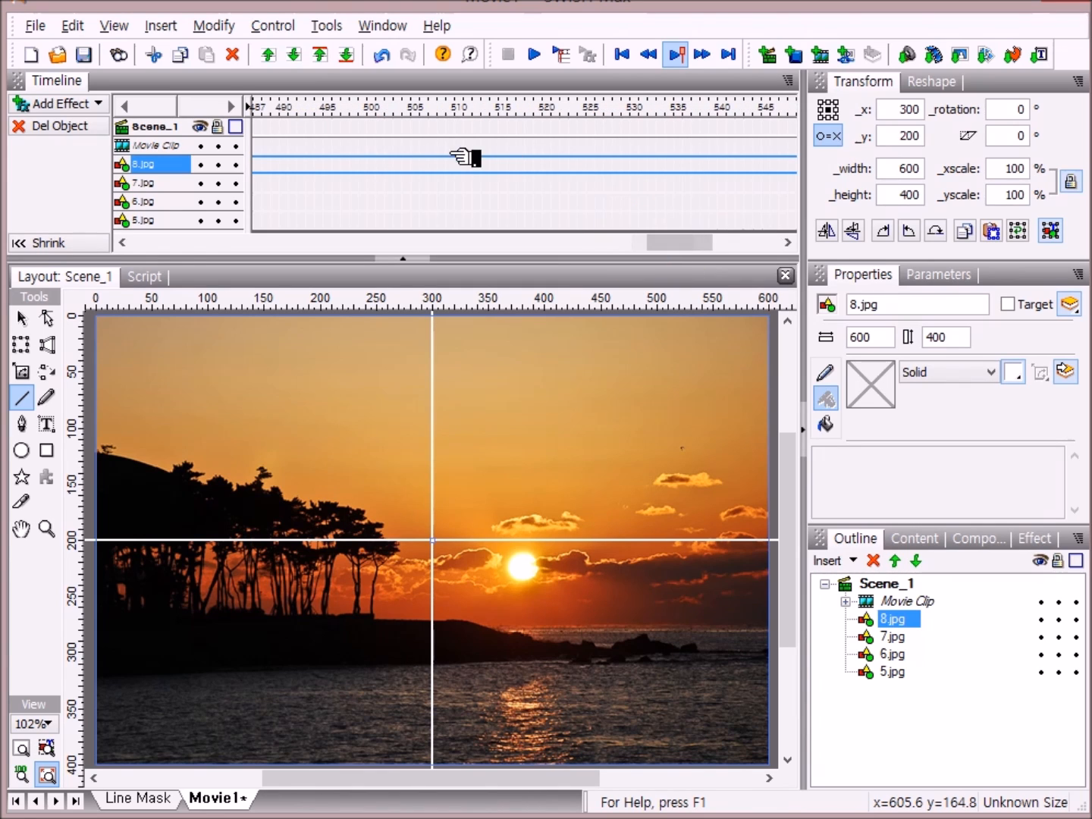
{"action": "left_click", "coordinate": [376, 110]}
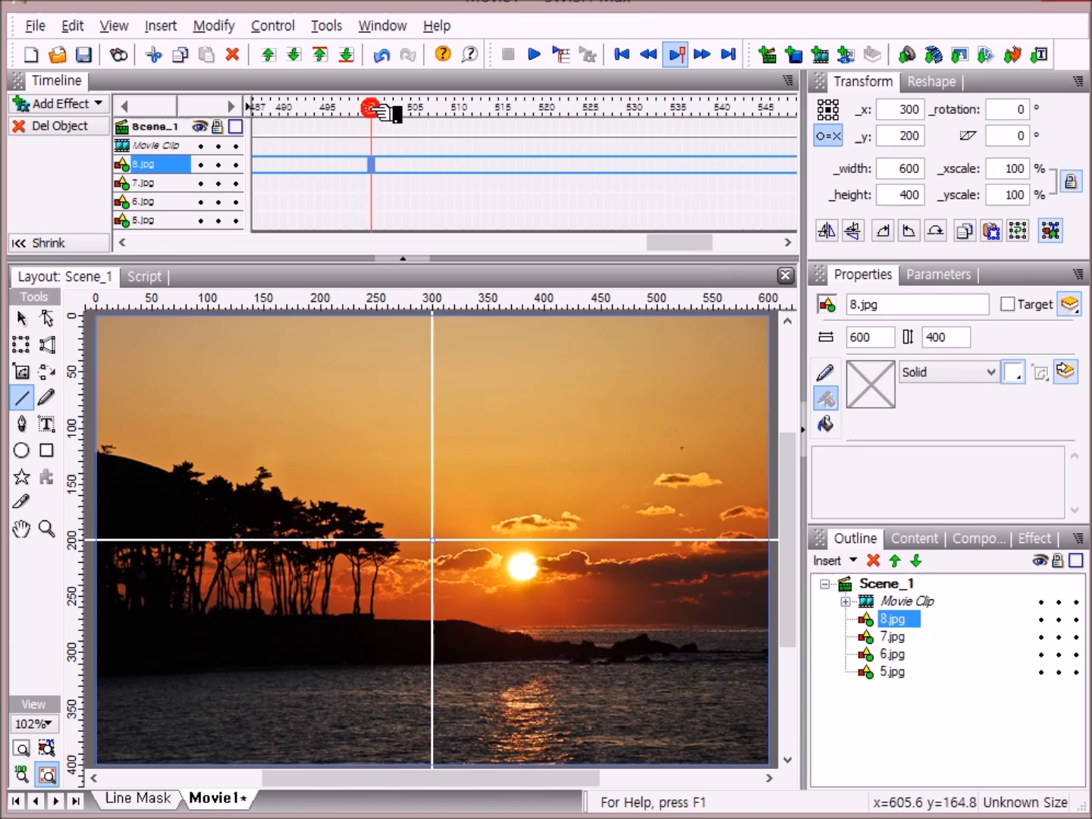
{"action": "right_click", "coordinate": [372, 165]}
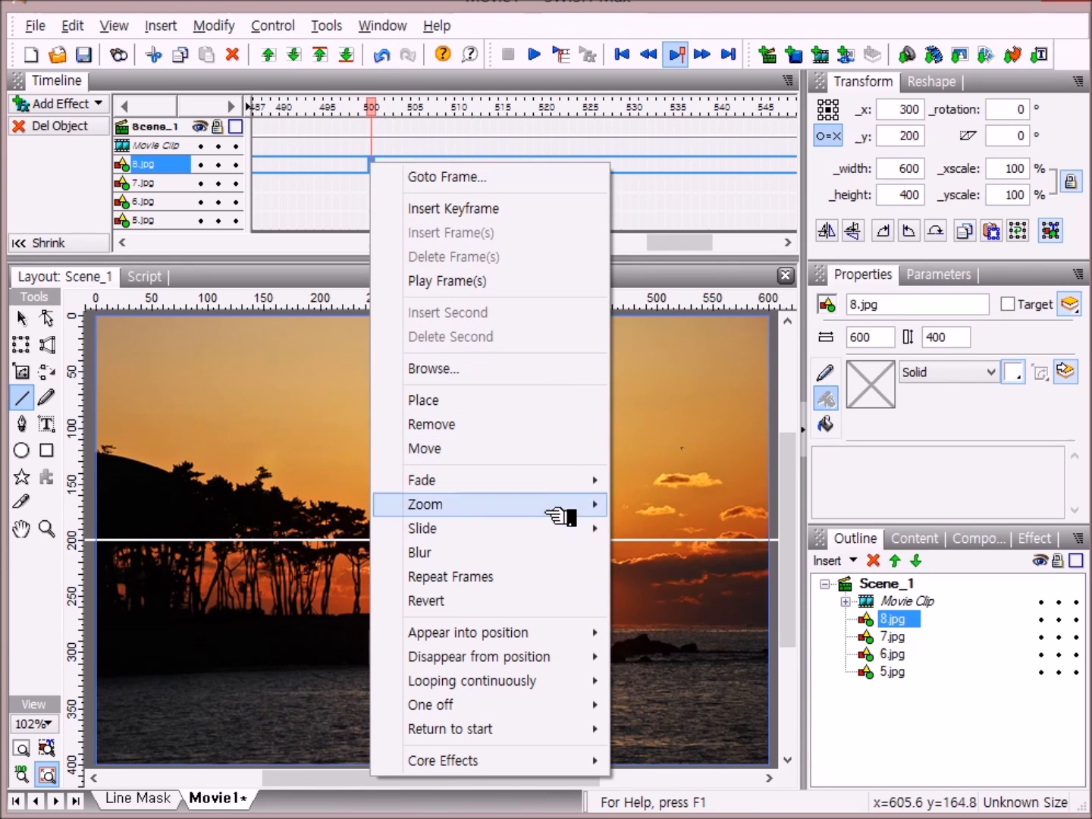
{"action": "mouse_move", "coordinate": [538, 479]}
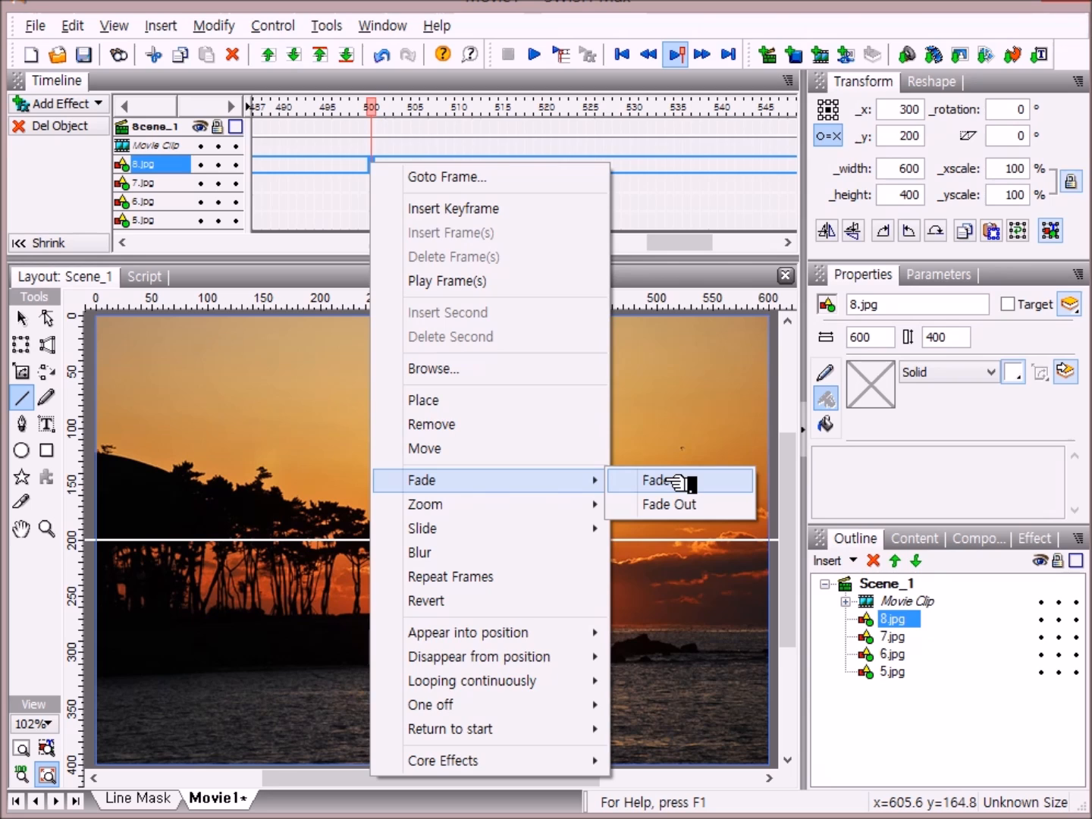
{"action": "left_click", "coordinate": [666, 480]}
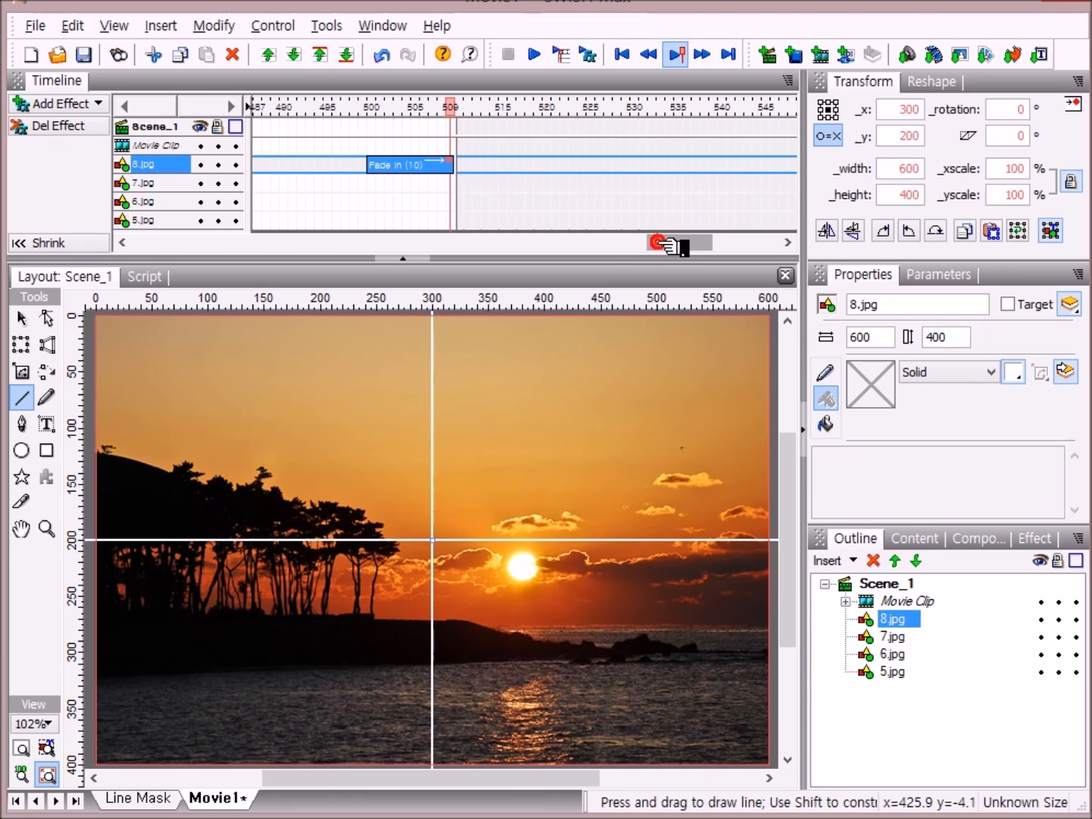
Add a Remove effect to the 8.jpg layer at frame 650
{"action": "left_click_drag", "start_coordinate": [669, 245], "coordinate": [775, 238]}
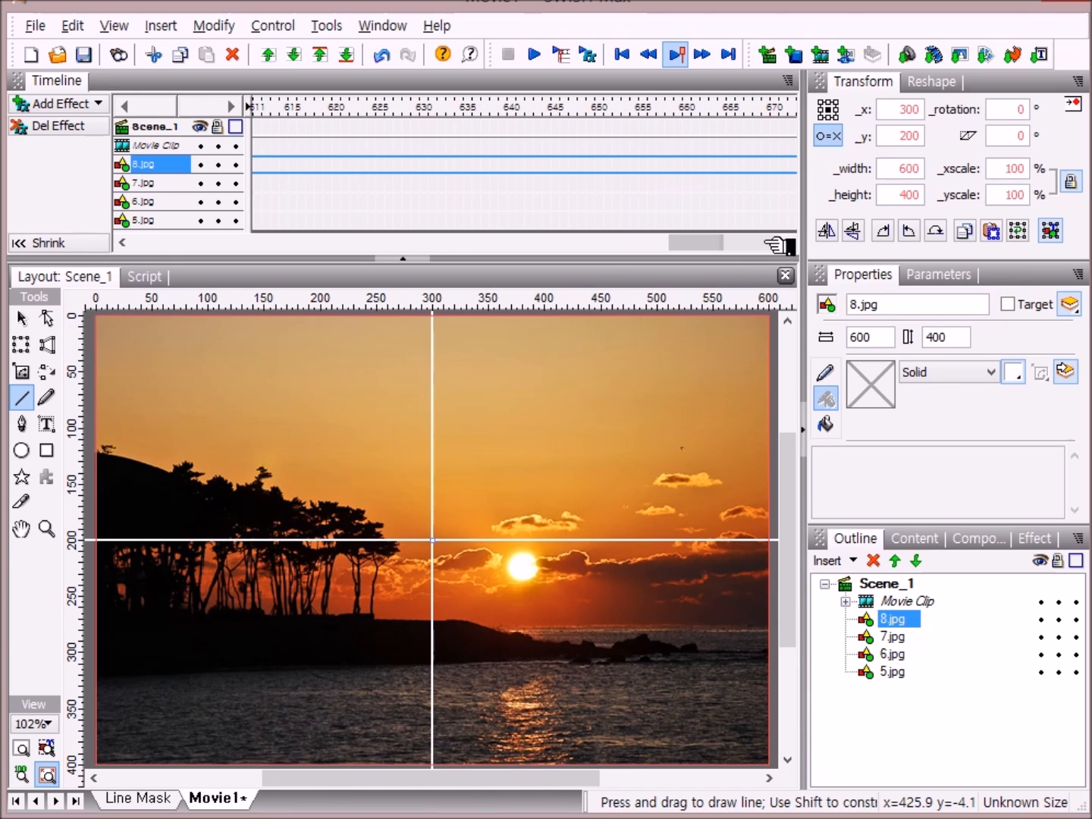
{"action": "left_click", "coordinate": [598, 110]}
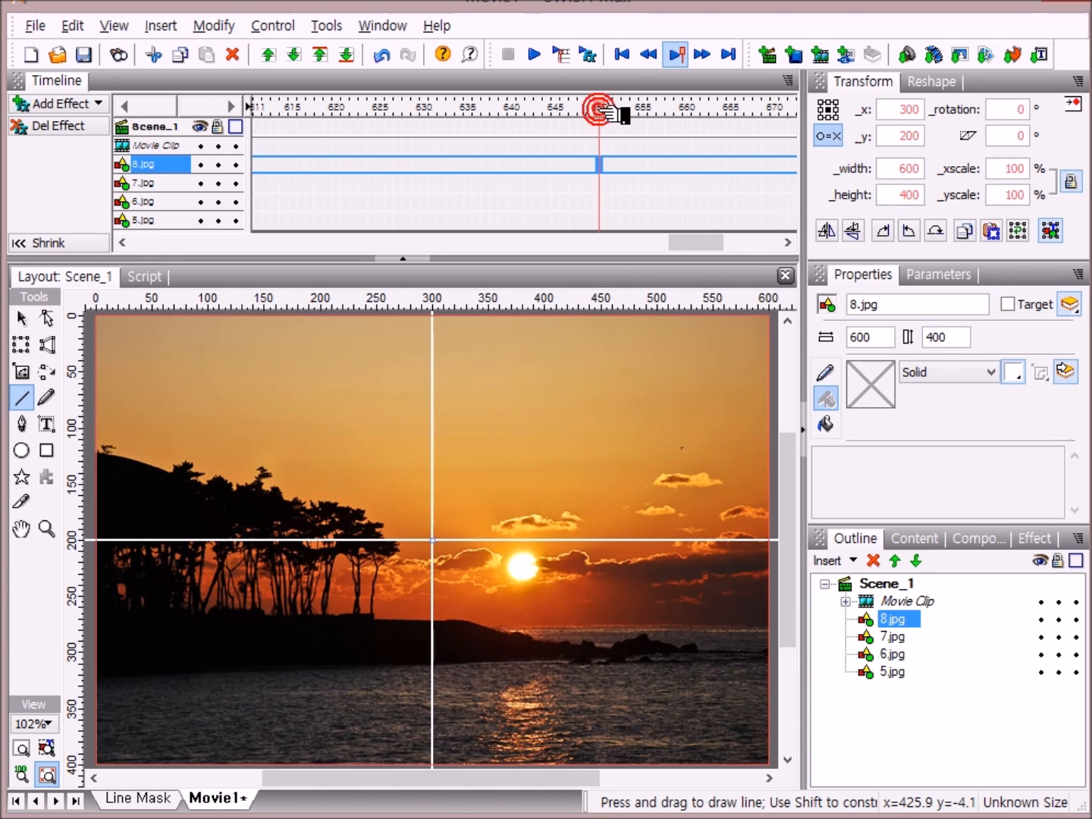
{"action": "right_click", "coordinate": [600, 162]}
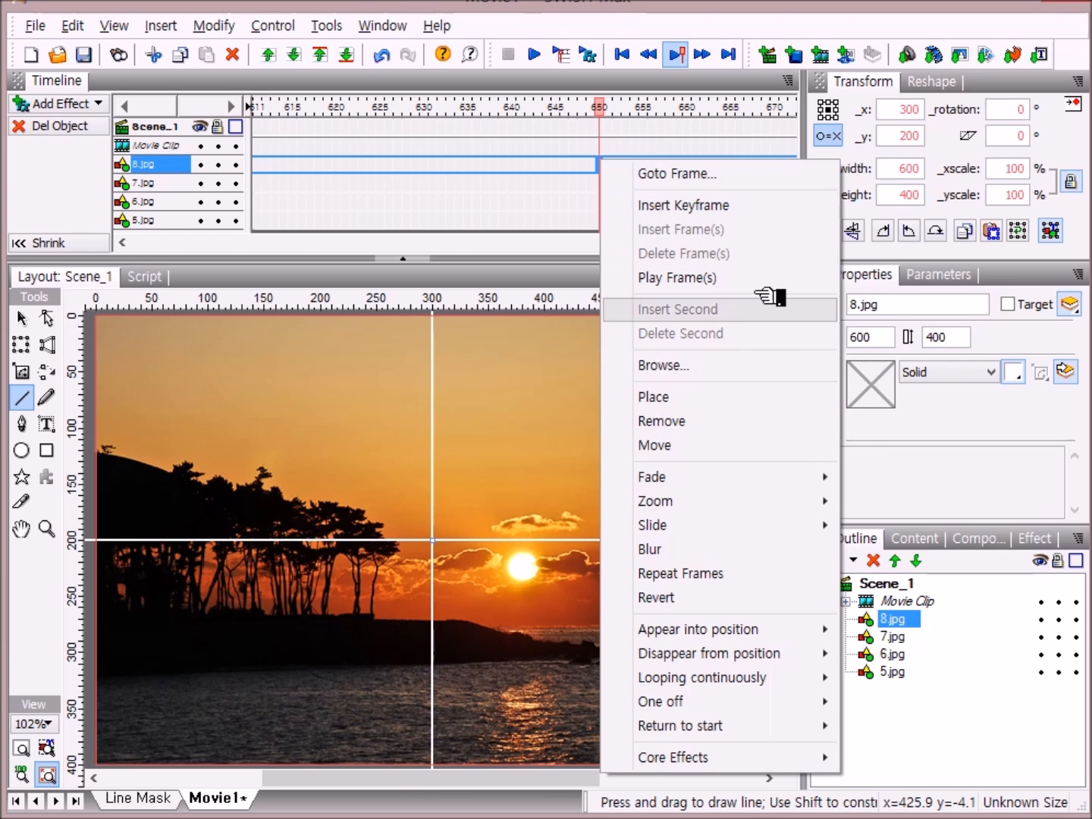
{"action": "left_click", "coordinate": [732, 422]}
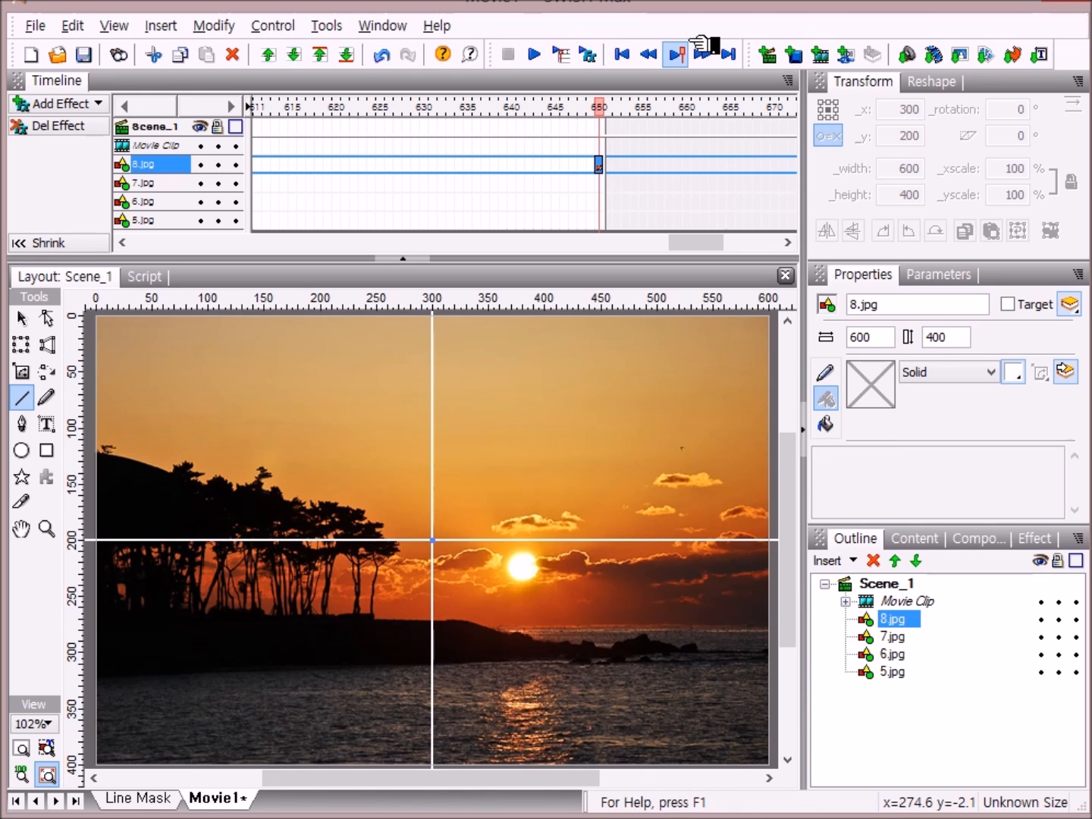
Import 8.jpg a second time and send this copy to the very back, below 5.jpg in the stacking order
{"action": "left_click", "coordinate": [965, 58]}
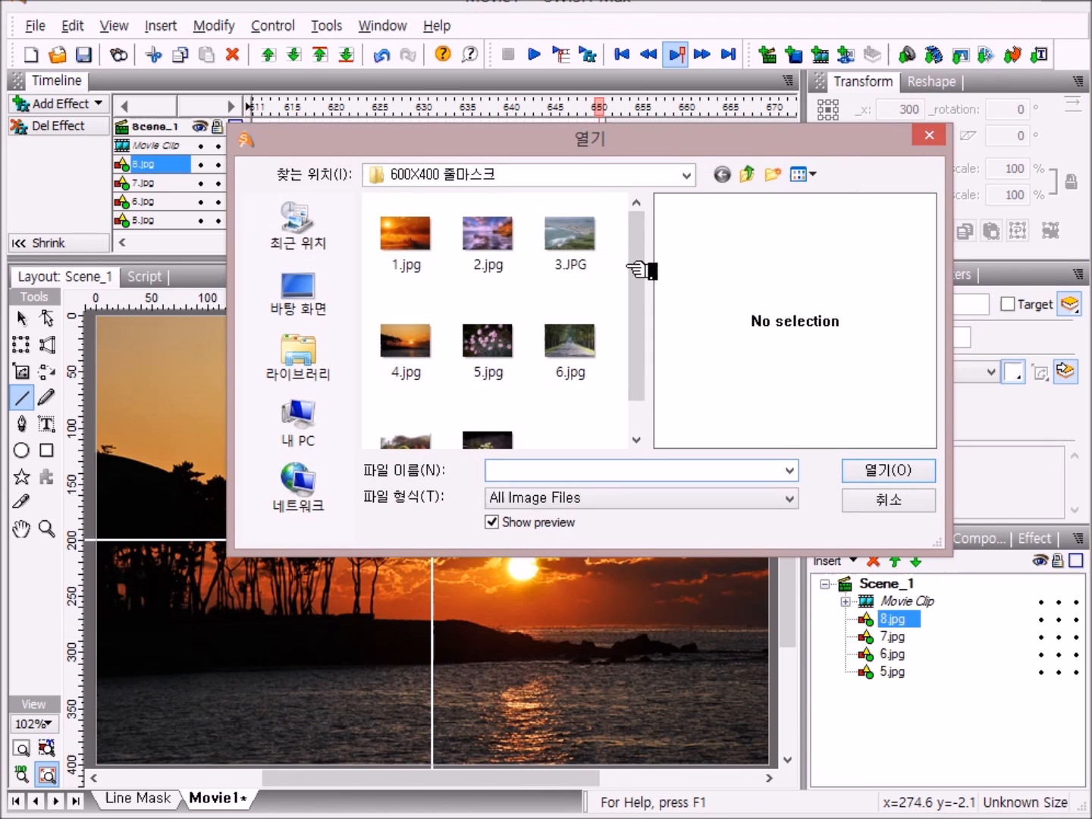
{"action": "scroll", "coordinate": [637, 269], "scroll_direction": "down", "scroll_amount": 1}
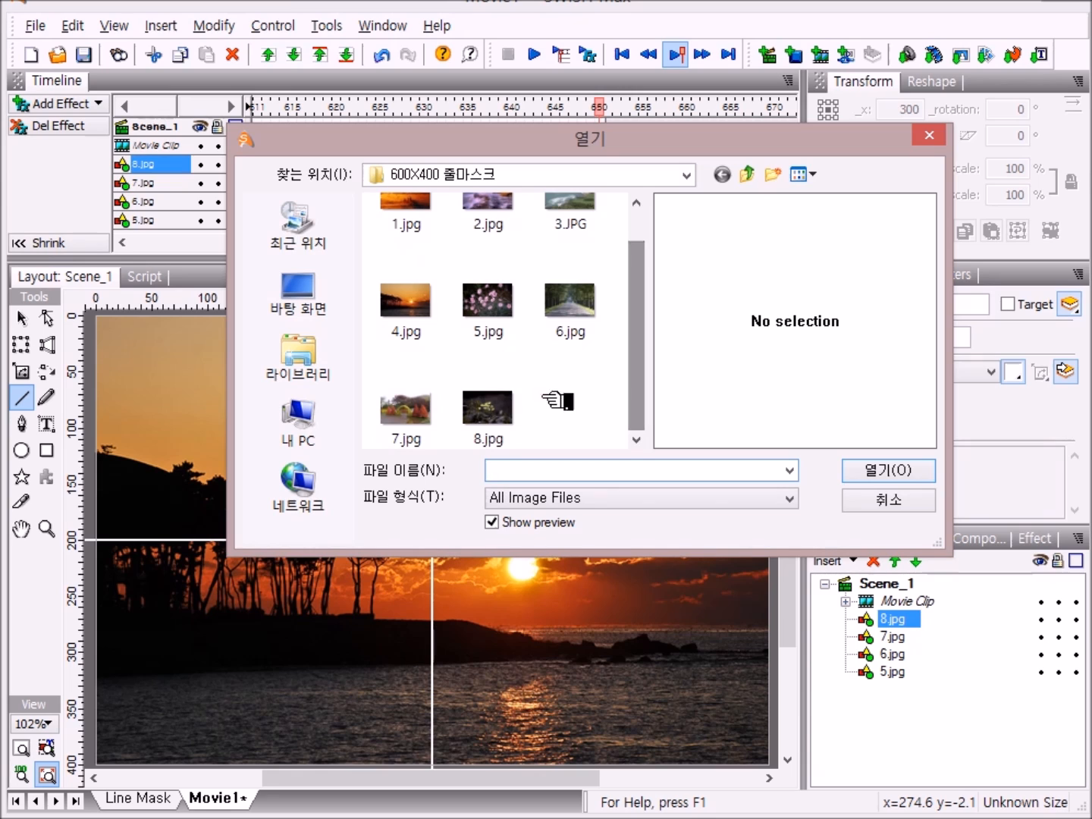
{"action": "double_click", "coordinate": [522, 407]}
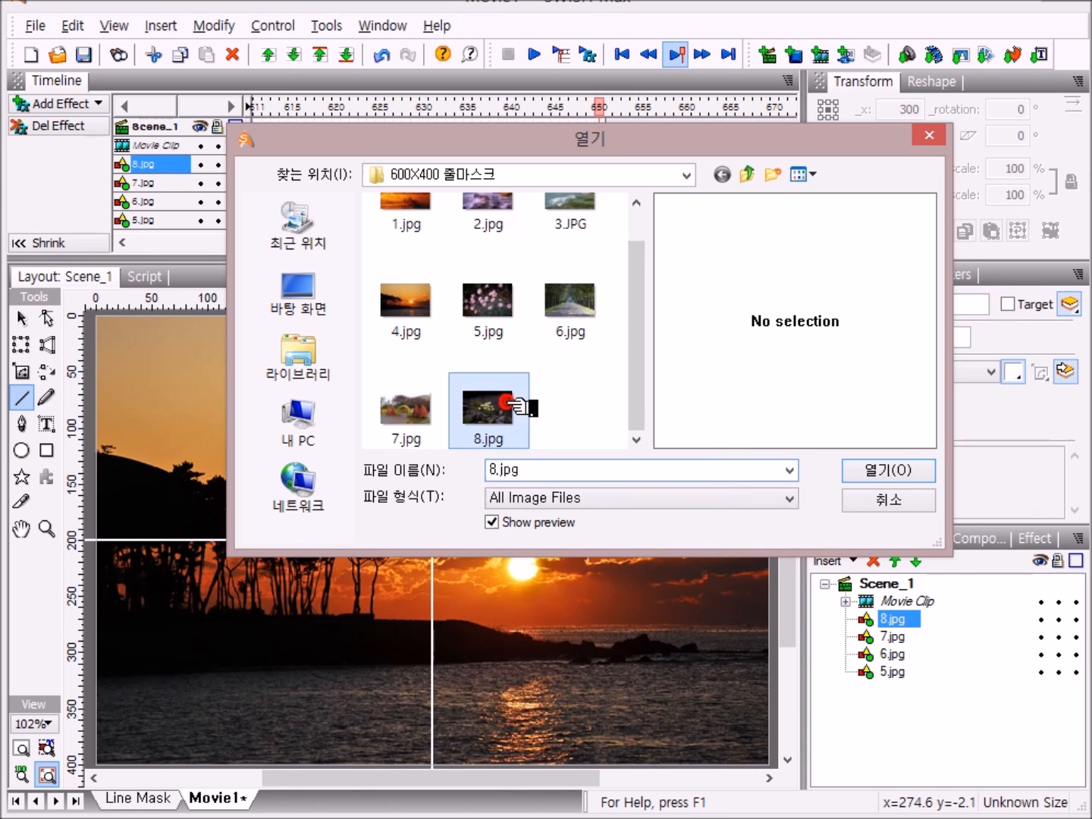
{"action": "left_click", "coordinate": [917, 563]}
{"action": "left_click", "coordinate": [917, 563]}
{"action": "left_click", "coordinate": [918, 563]}
{"action": "left_click", "coordinate": [917, 563]}
{"action": "left_click", "coordinate": [918, 563]}
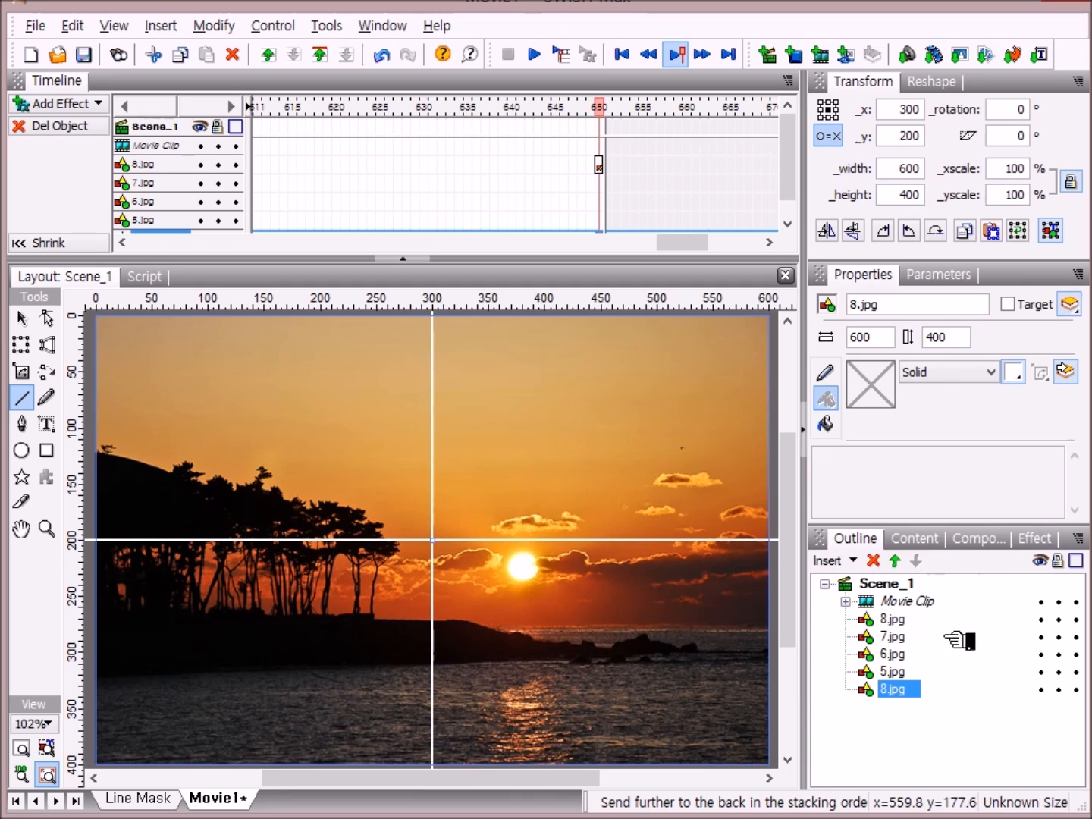
{"action": "left_click", "coordinate": [957, 754]}
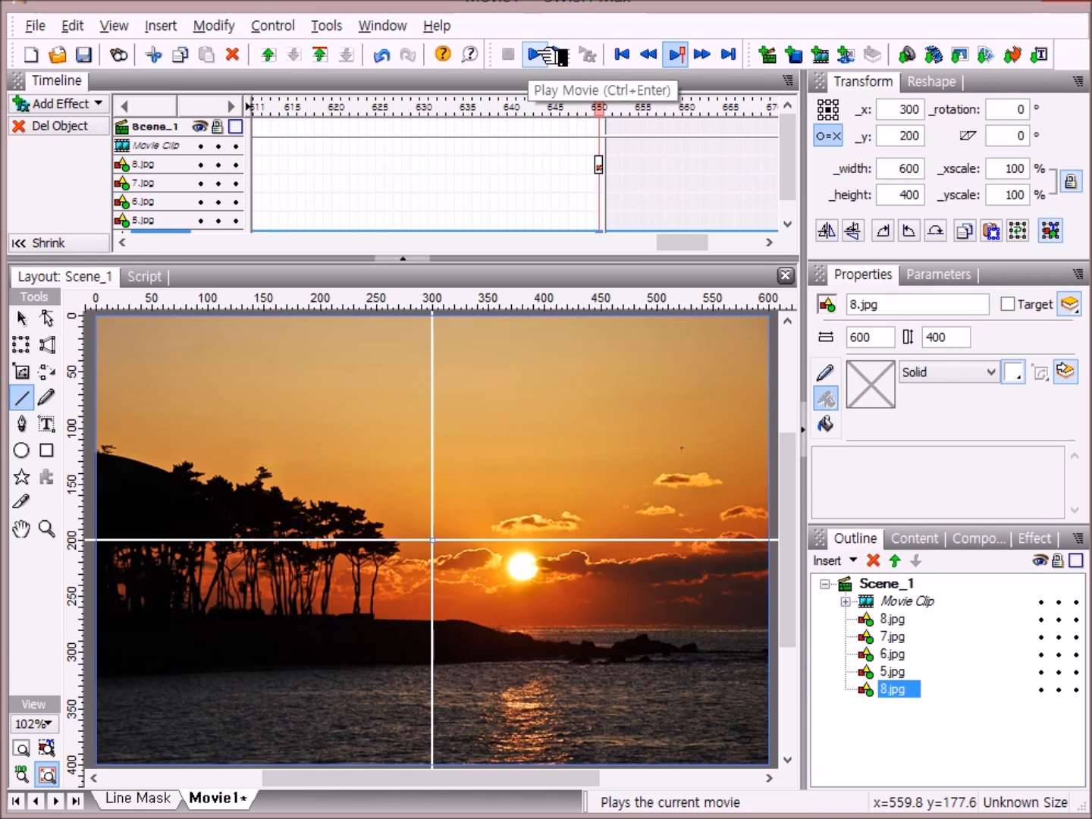
Play the movie to check the mask and line animation over the fading background photos
{"action": "left_click", "coordinate": [549, 55]}
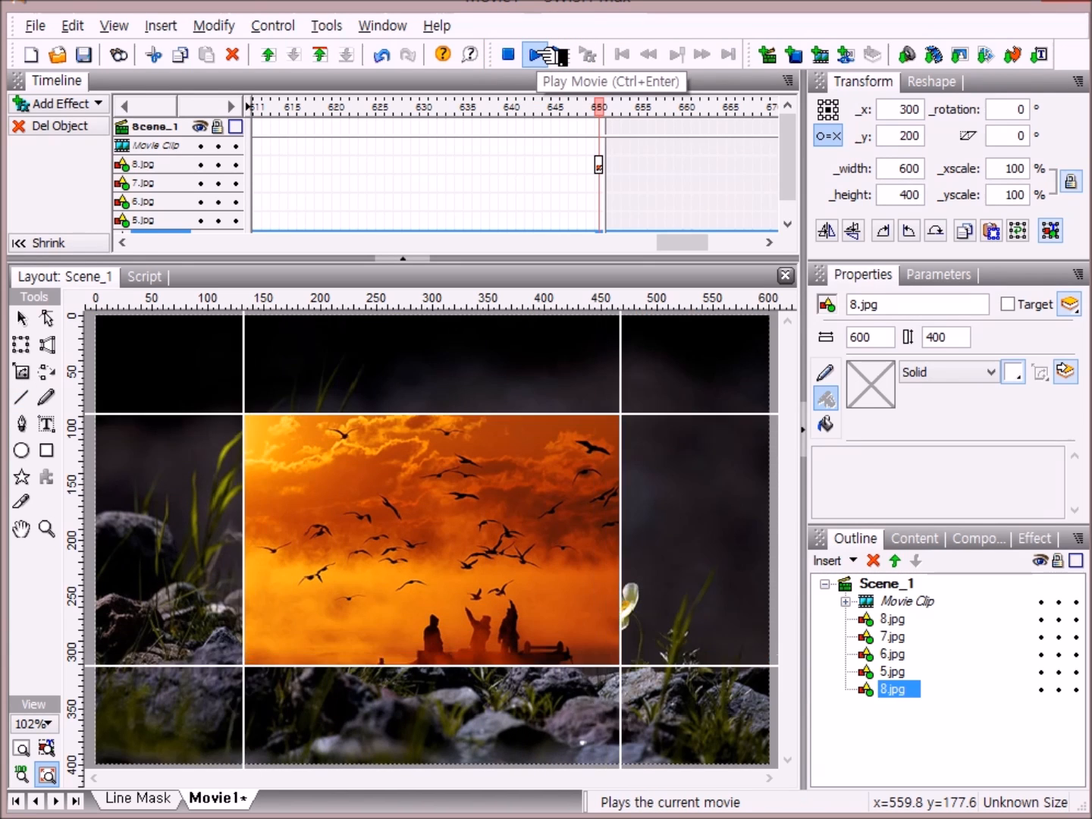